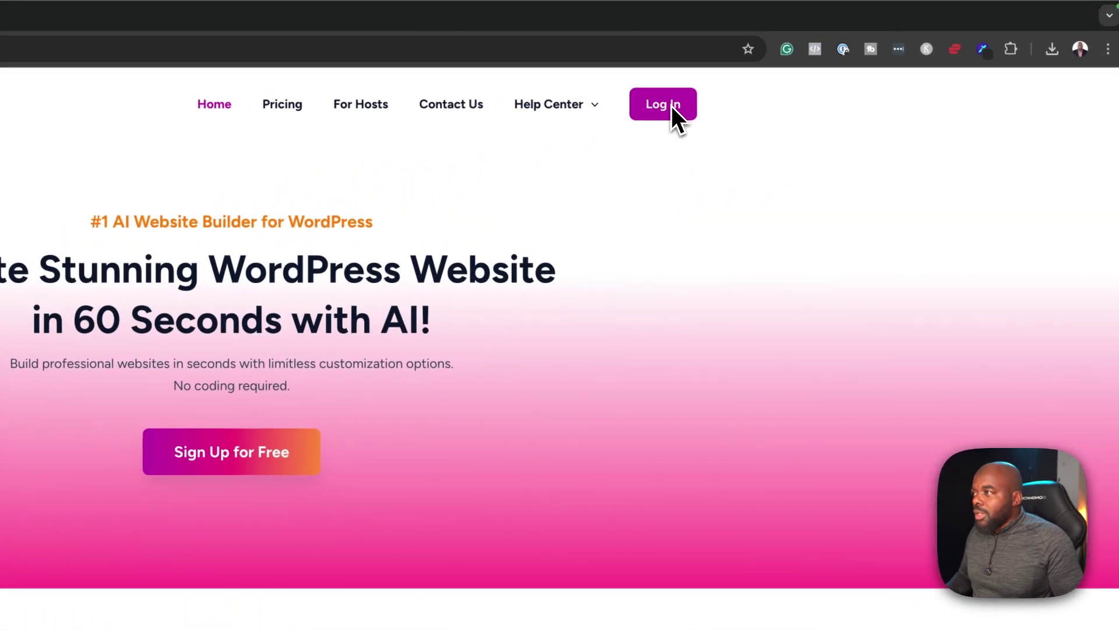
Step: Log in to ZipWP and create a new blank website with the site label "Mak Design"
left_click(672, 106)
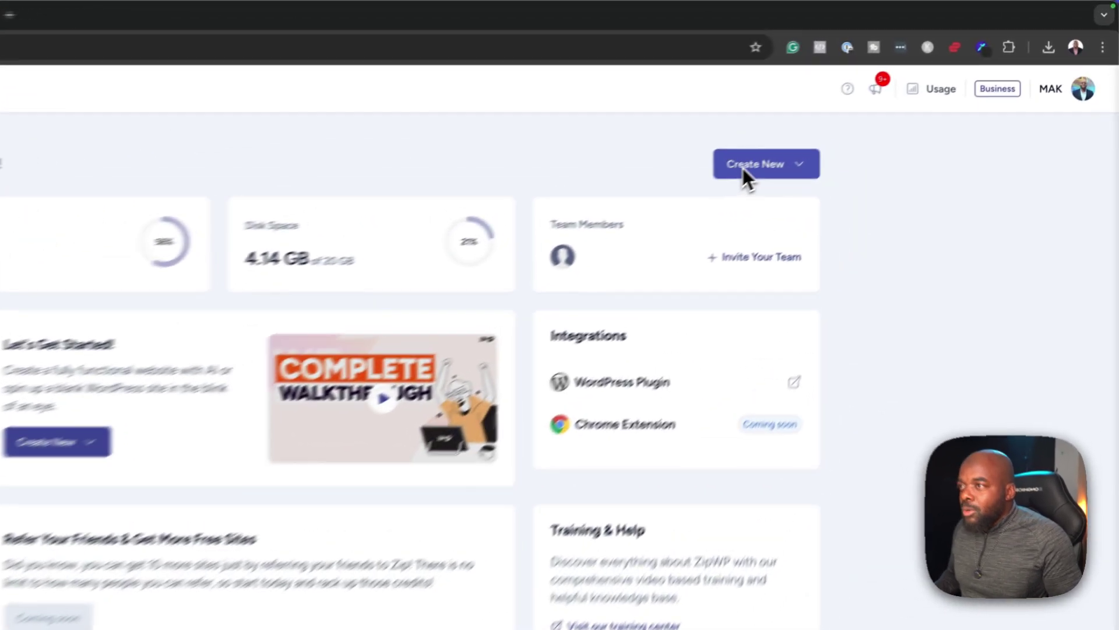
left_click(869, 112)
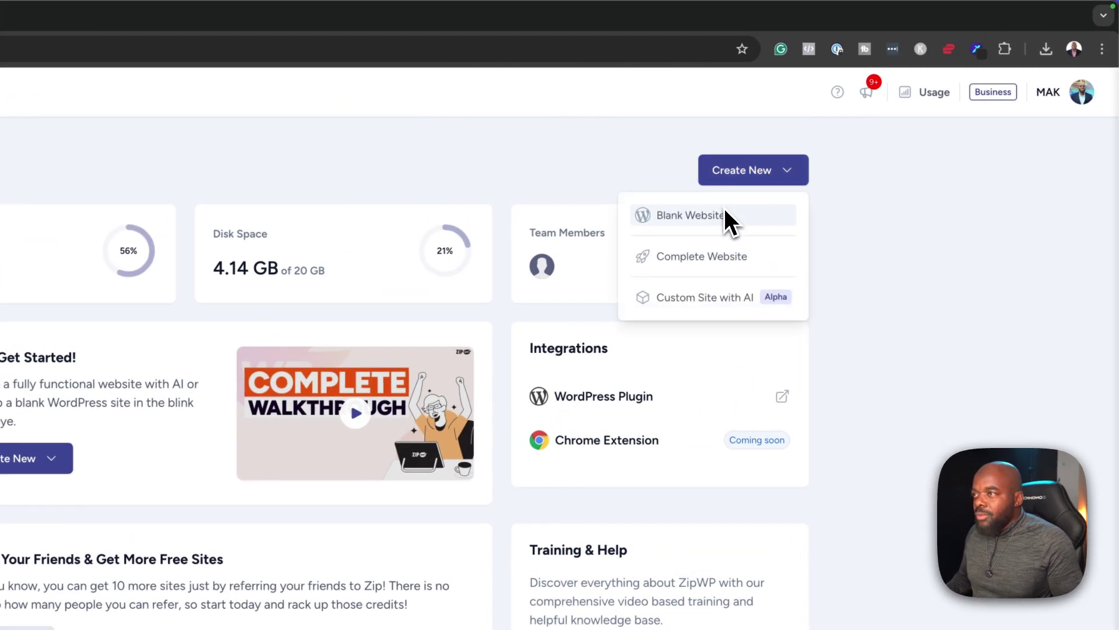
left_click(721, 225)
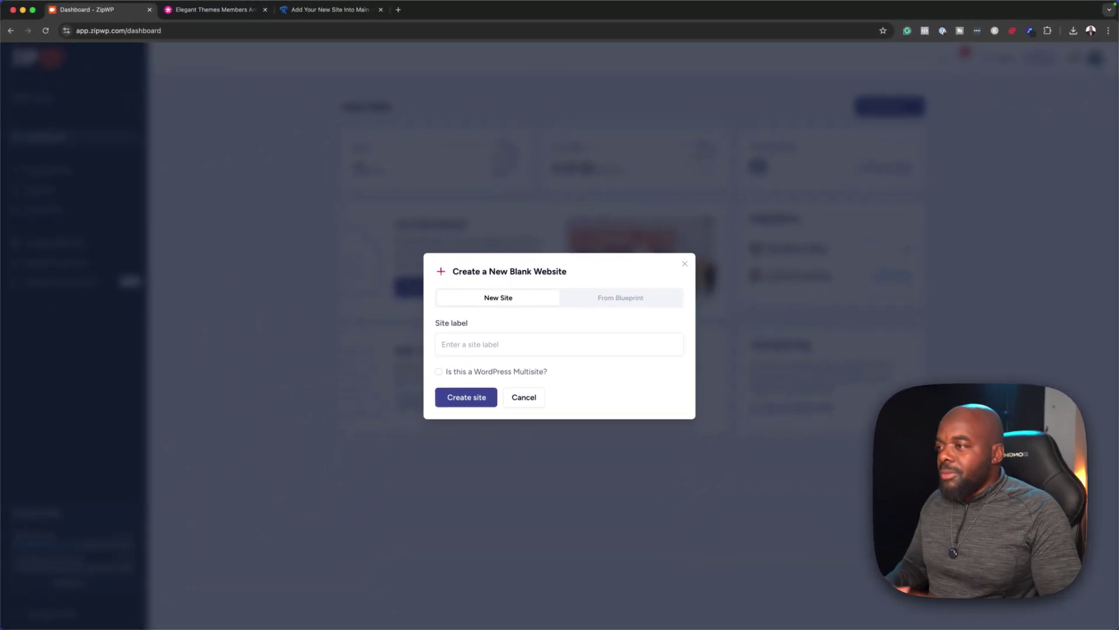
left_click(531, 350)
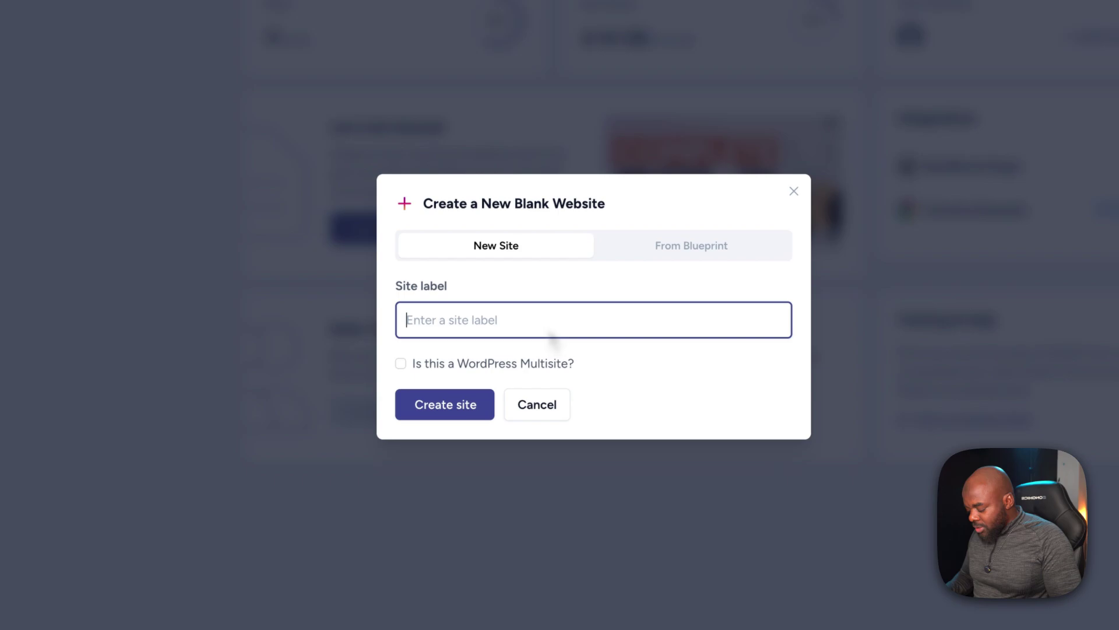
type("Mak Design")
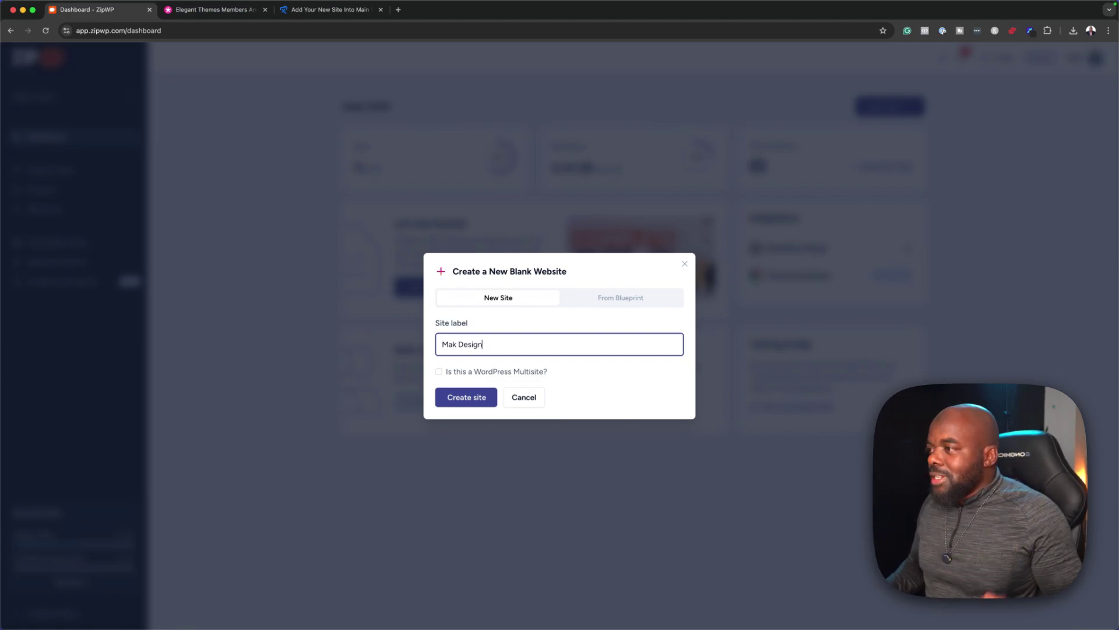
left_click(481, 400)
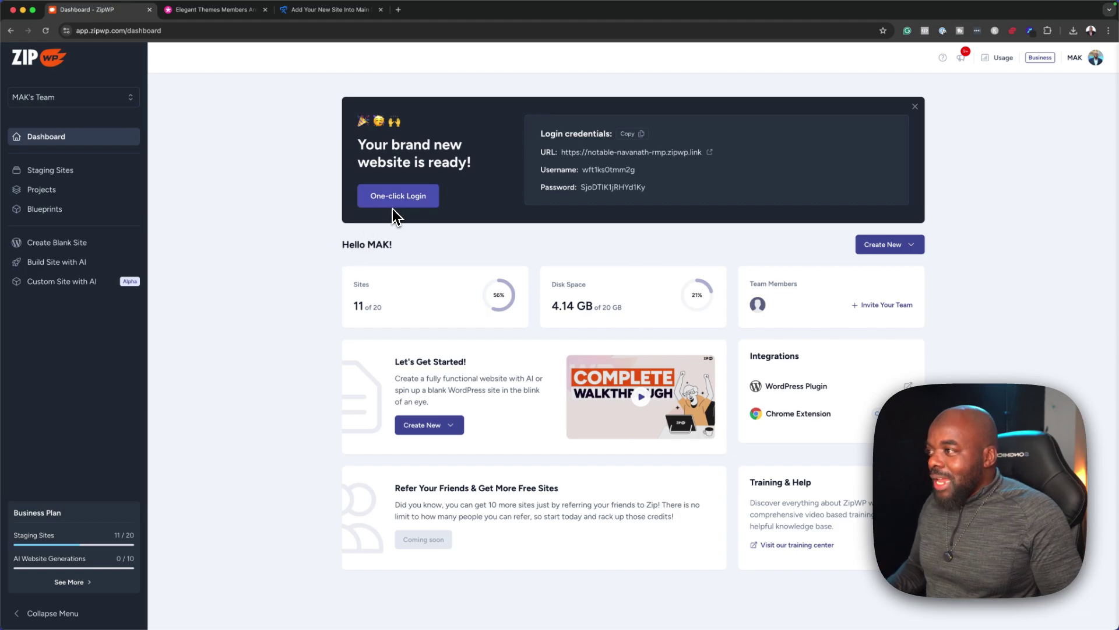
Step: Log in to the new site's WordPress admin and open its front end in a separate tab to review the default homepage
left_click(425, 199)
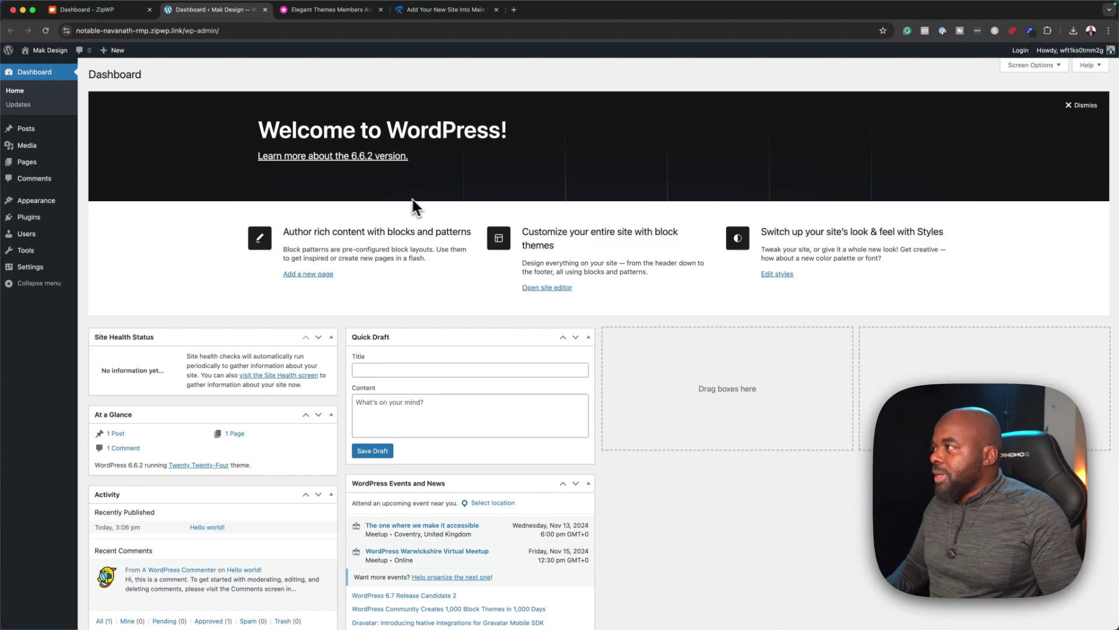
mouse_move(58, 52)
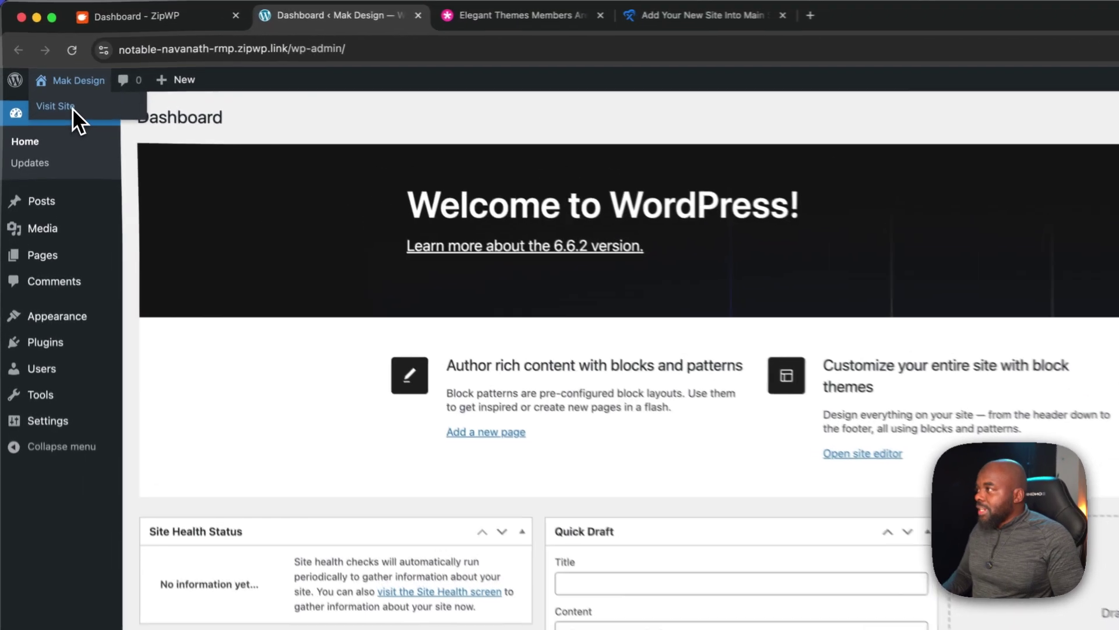
left_click(34, 67, "super")
left_click(502, 18)
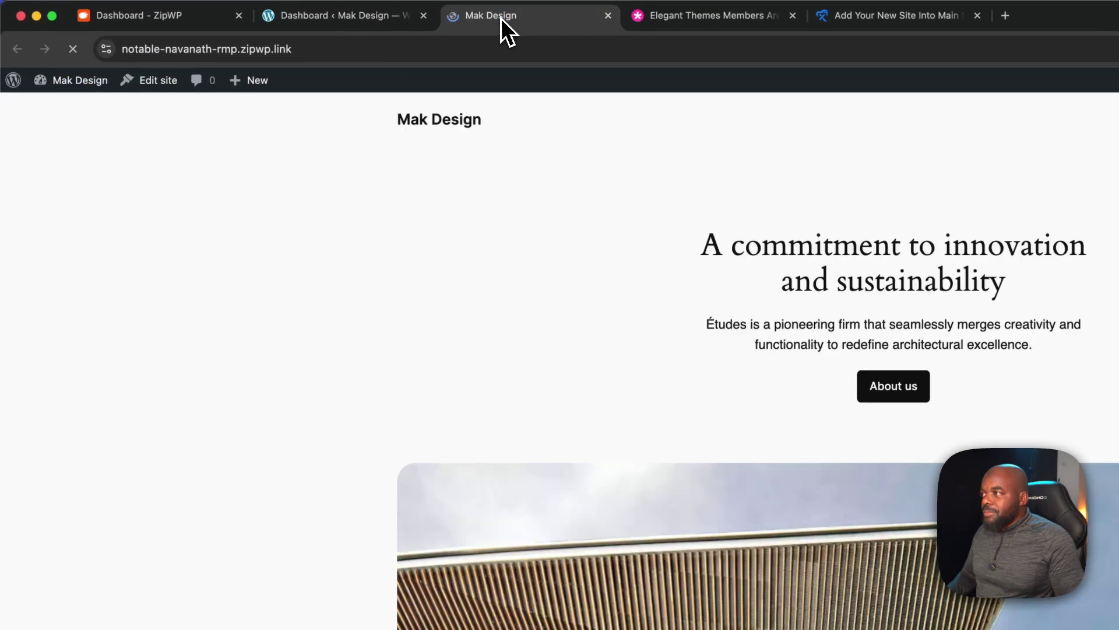
scroll(309, 461, "down", 10)
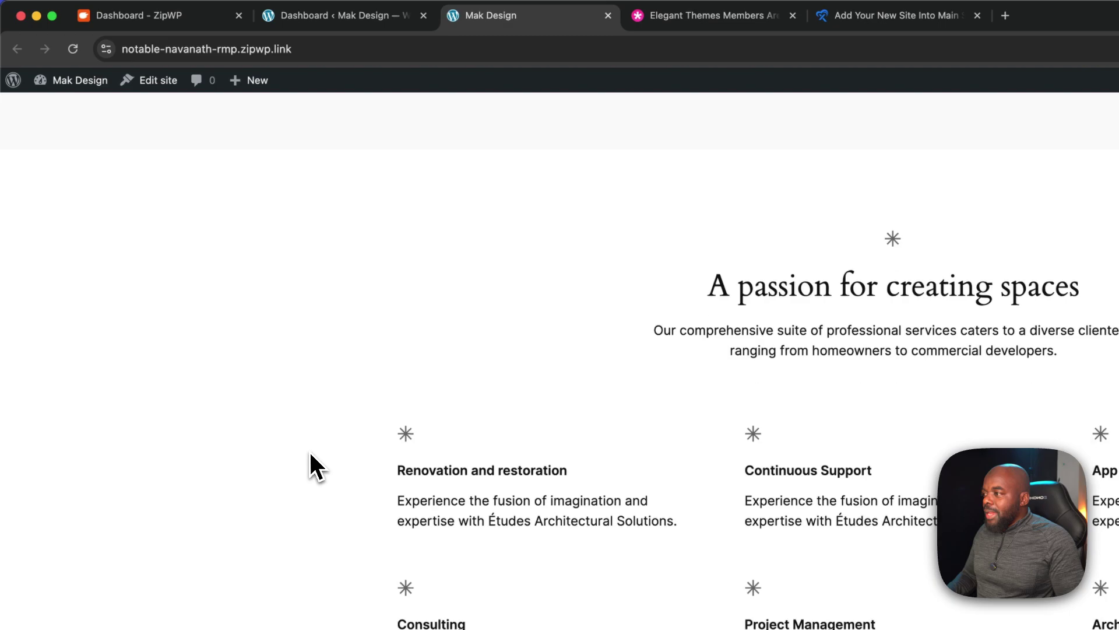
scroll(310, 460, "up", 15)
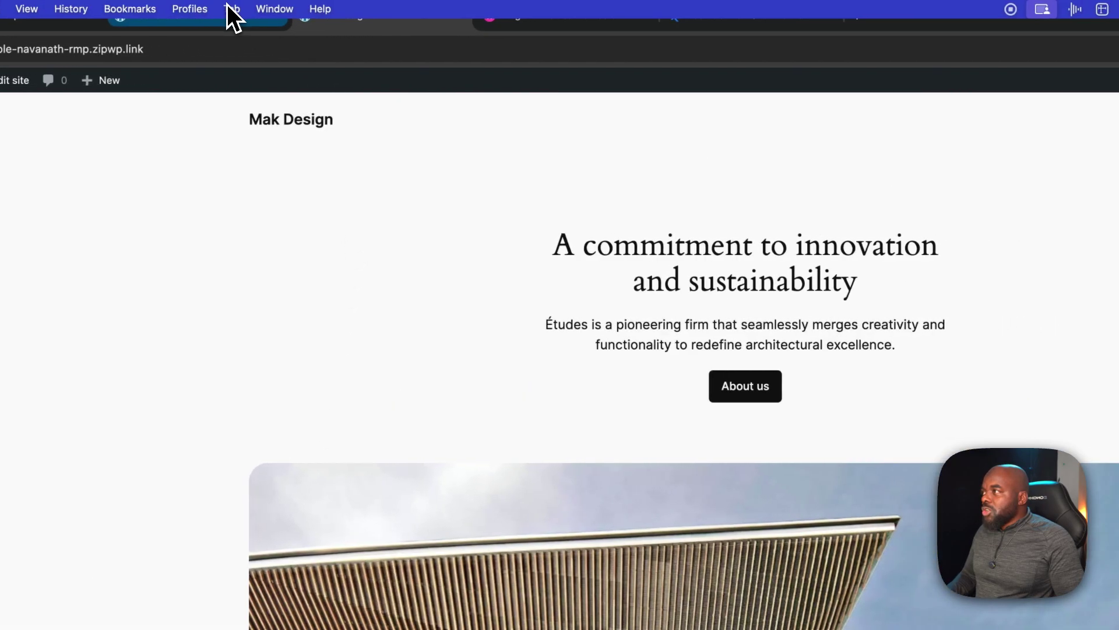
Step: Clear the WordPress dashboard by hiding the Welcome, WordPress Events and News, Quick Draft, Activity, At a Glance and Site Health Status boxes
left_click(375, 18)
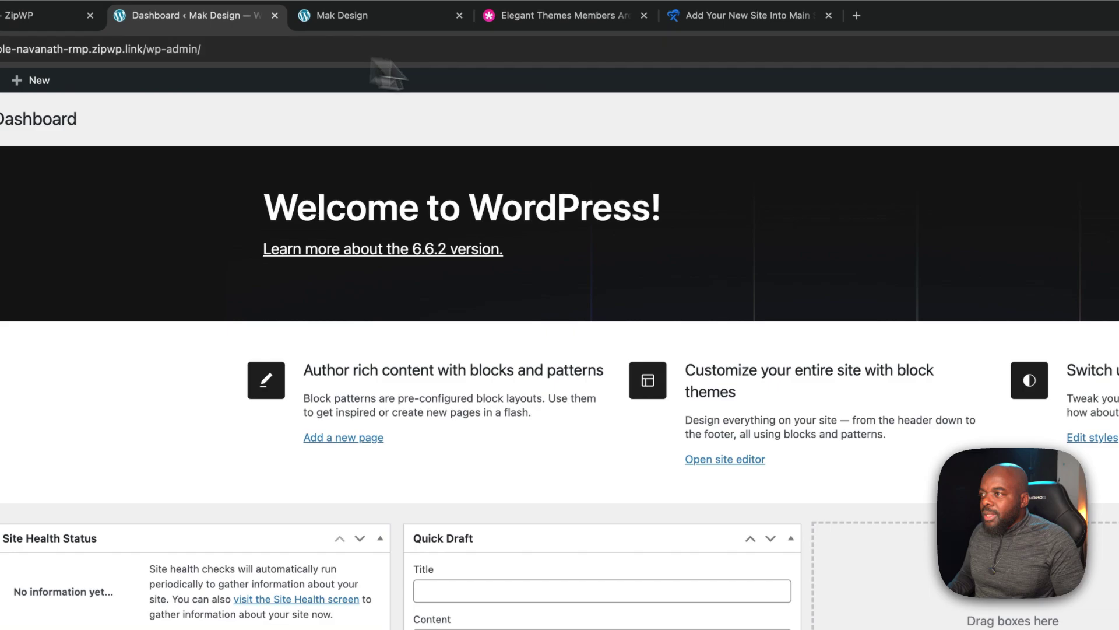
left_click(1041, 168)
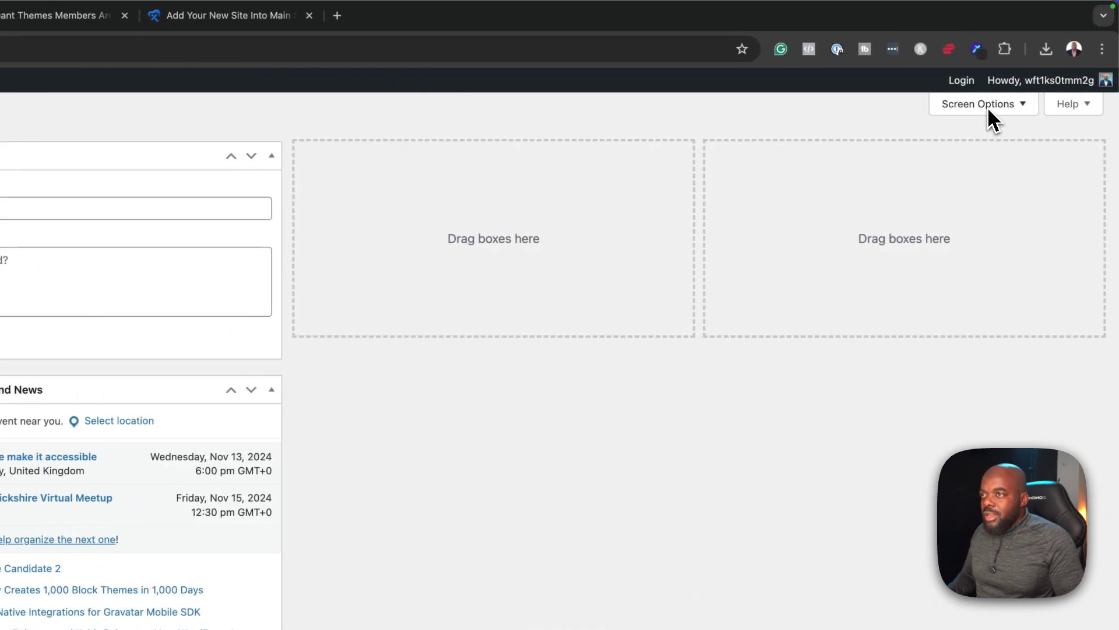
left_click(1050, 105)
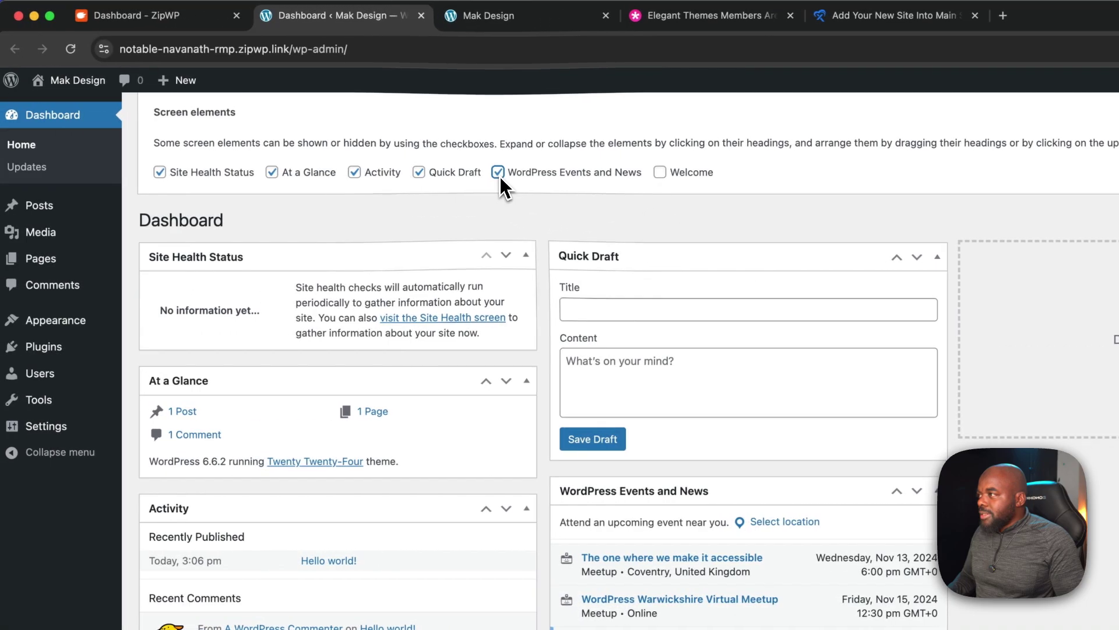
left_click(498, 174)
left_click(419, 172)
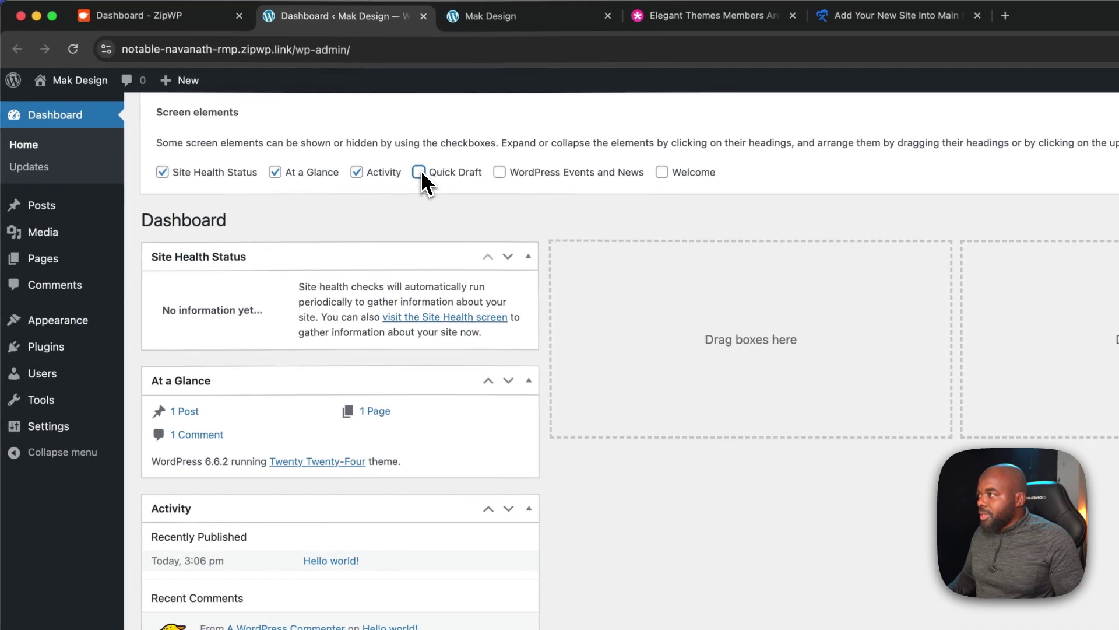
left_click(352, 173)
left_click(273, 172)
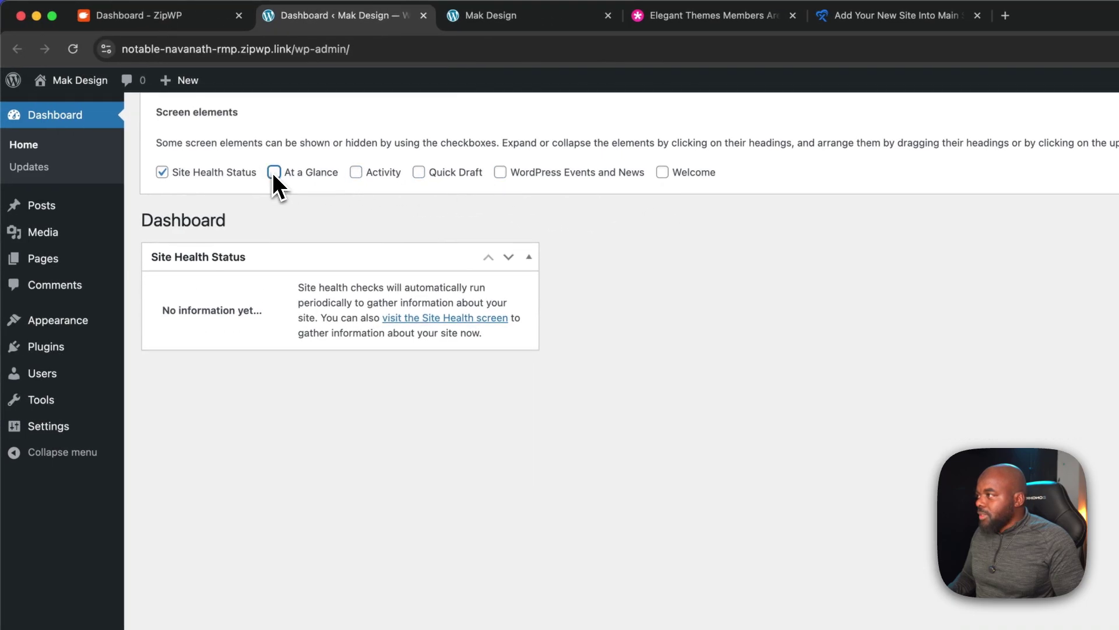
left_click(167, 174)
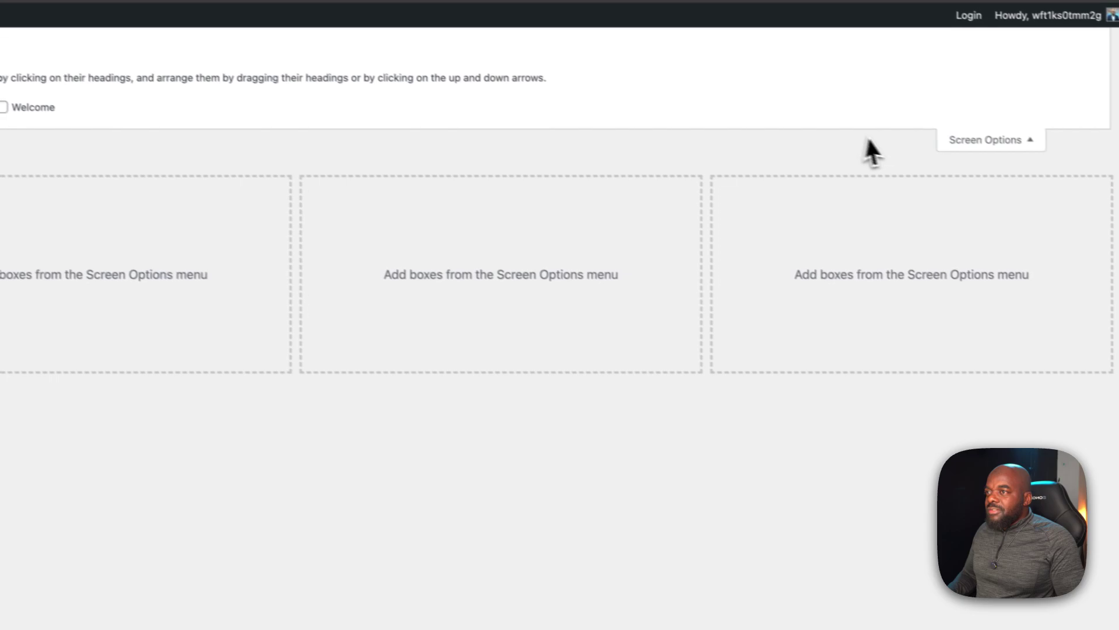
left_click(962, 145)
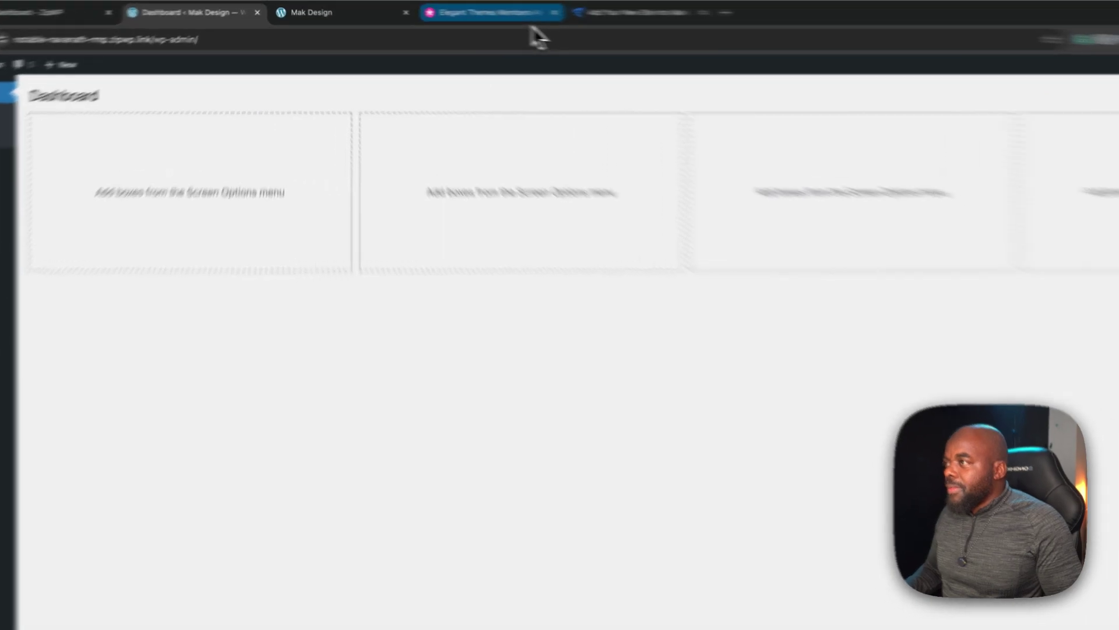
Step: Upload and install the Divi theme on the WordPress site from the file Divi (1).zip in Downloads
left_click(529, 16)
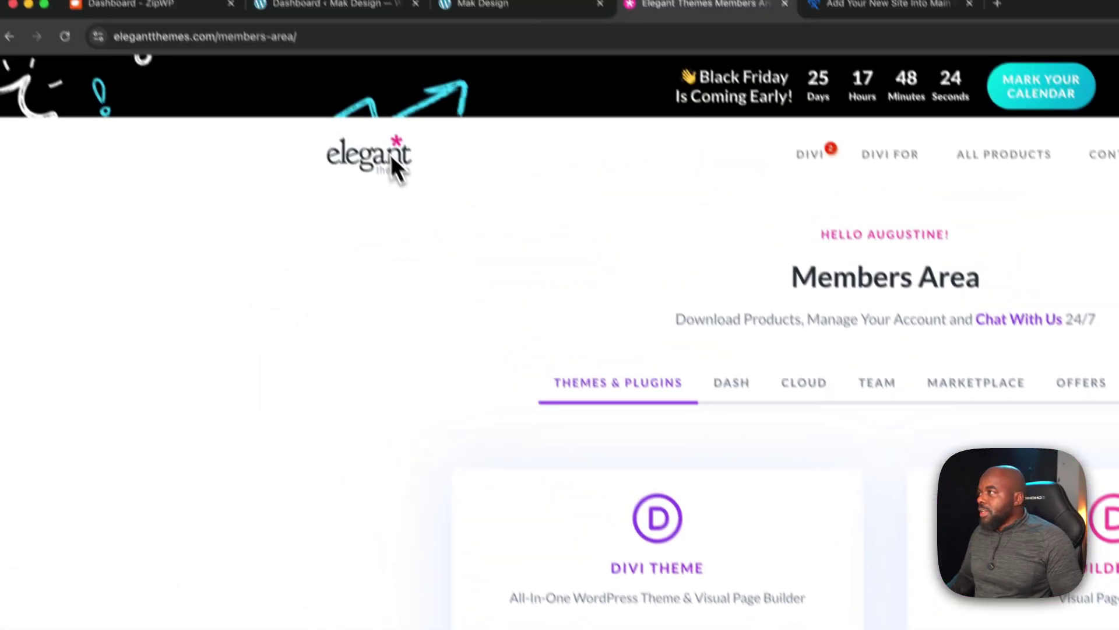
left_click(299, 1)
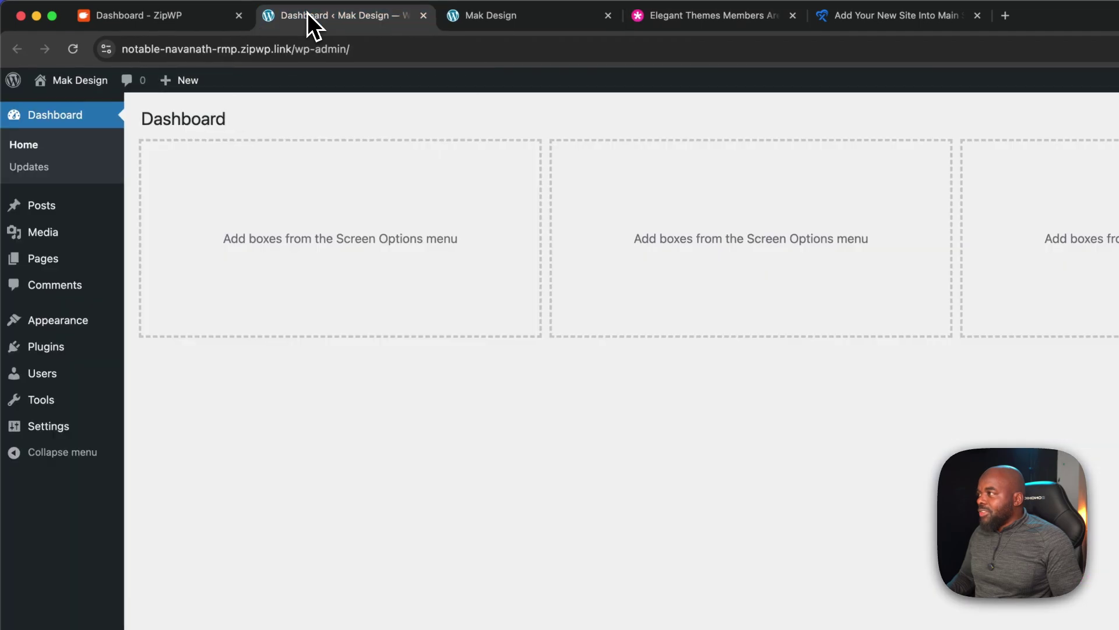
mouse_move(96, 326)
left_click(157, 323)
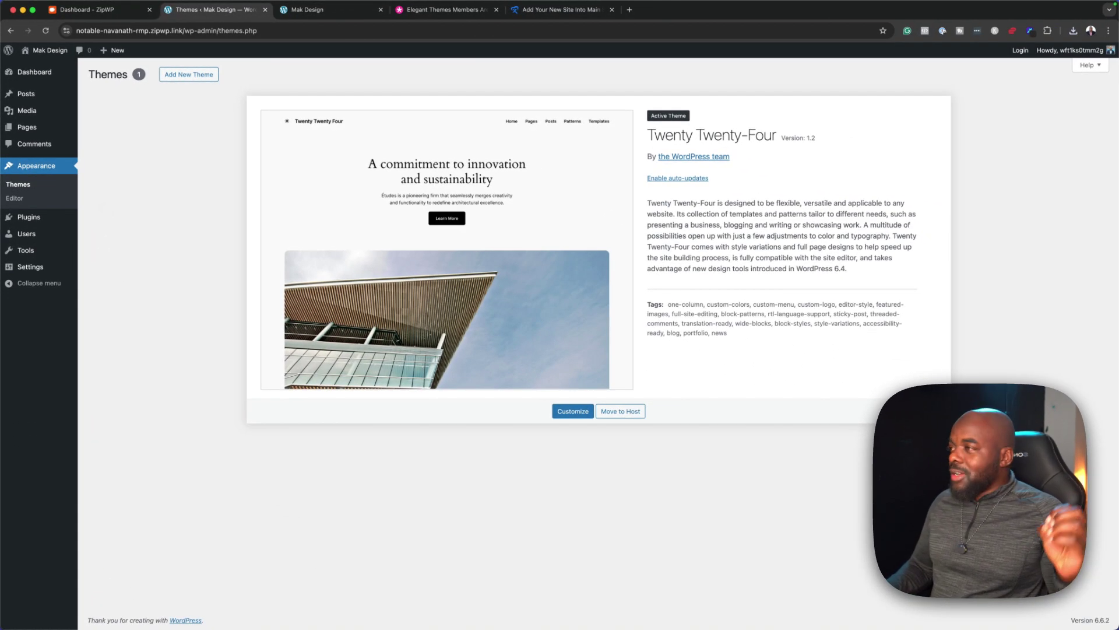
left_click(201, 76)
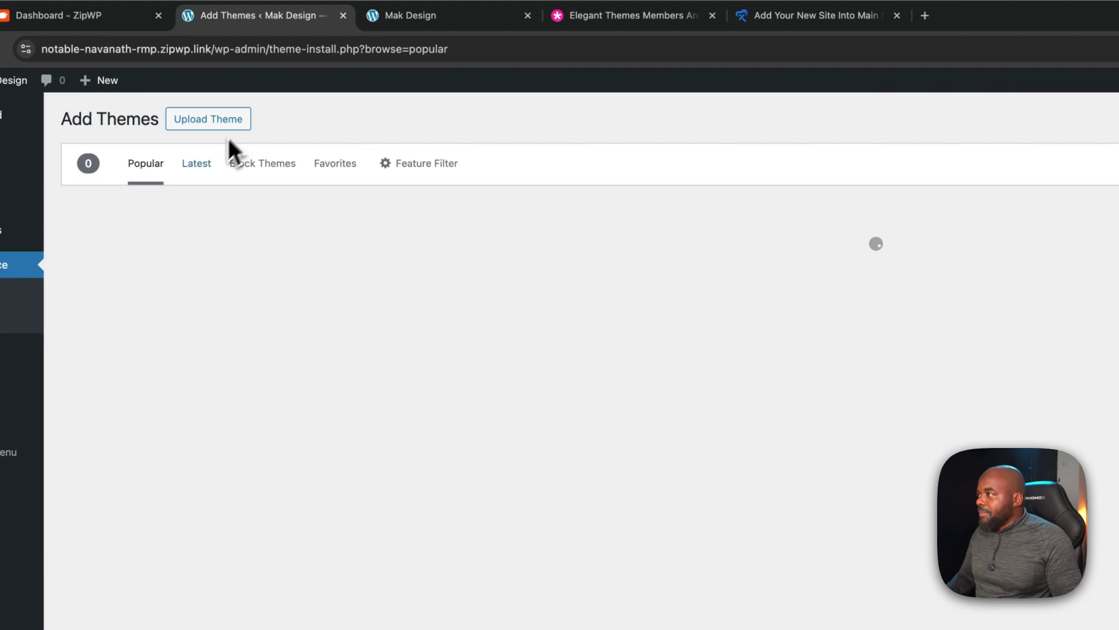
left_click(208, 120)
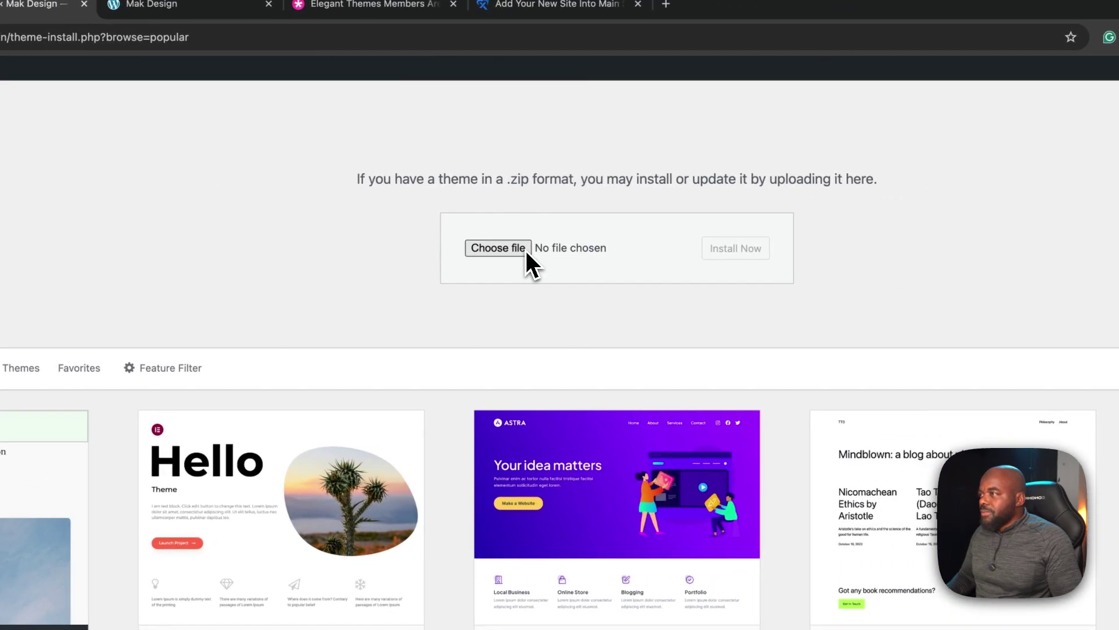
left_click(526, 250)
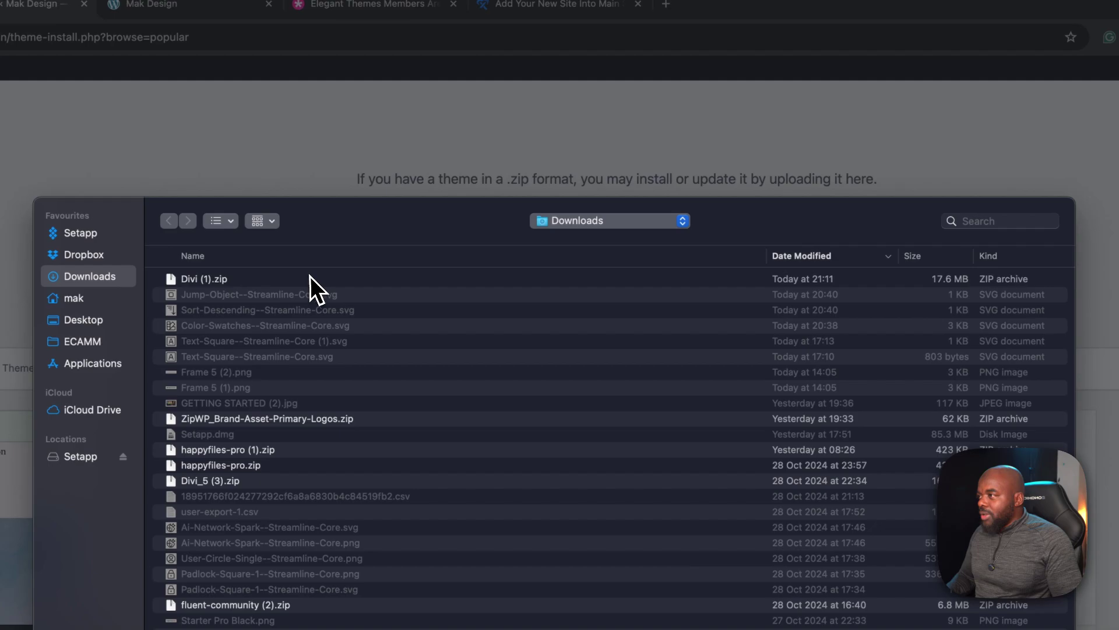
double_click(309, 278)
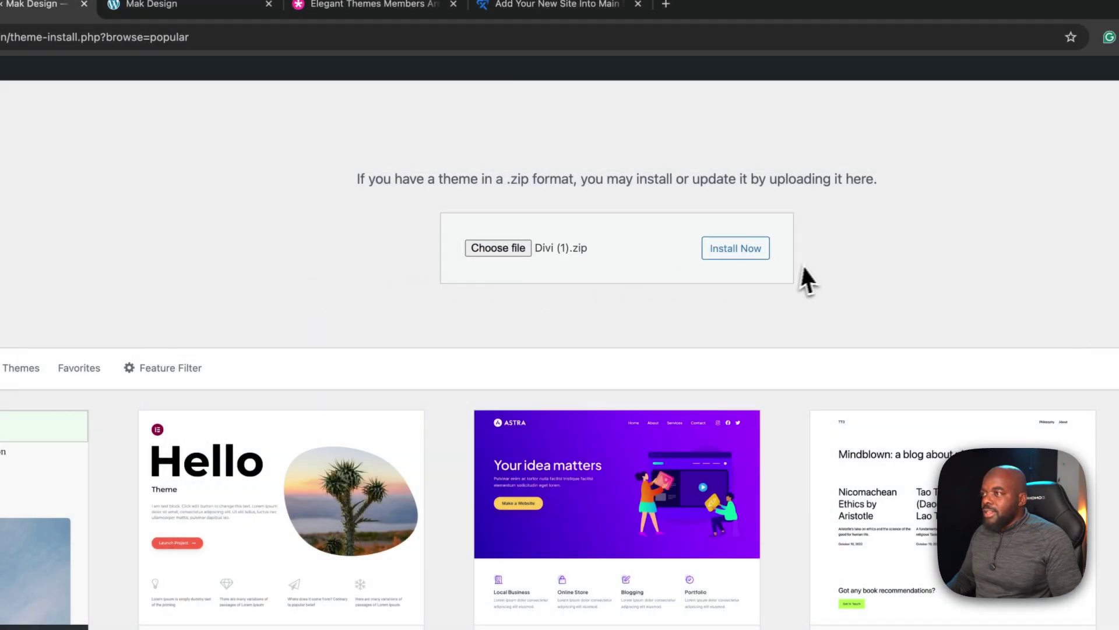
left_click(758, 256)
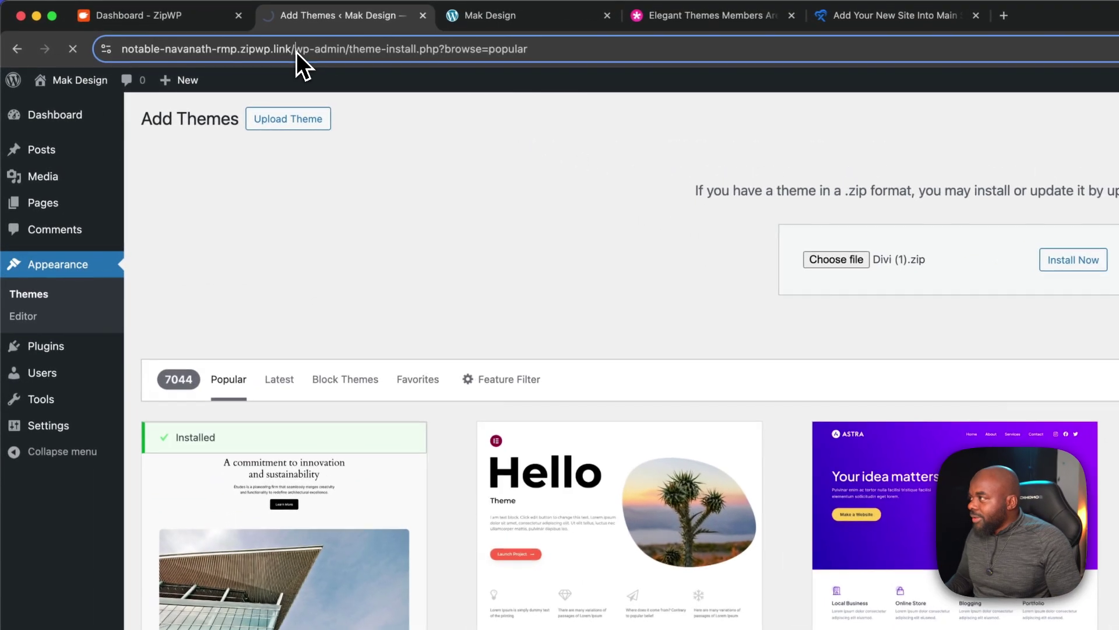
Step: Activate the installed Divi theme and view the site's front end
left_click_drag(184, 32, 86, 44)
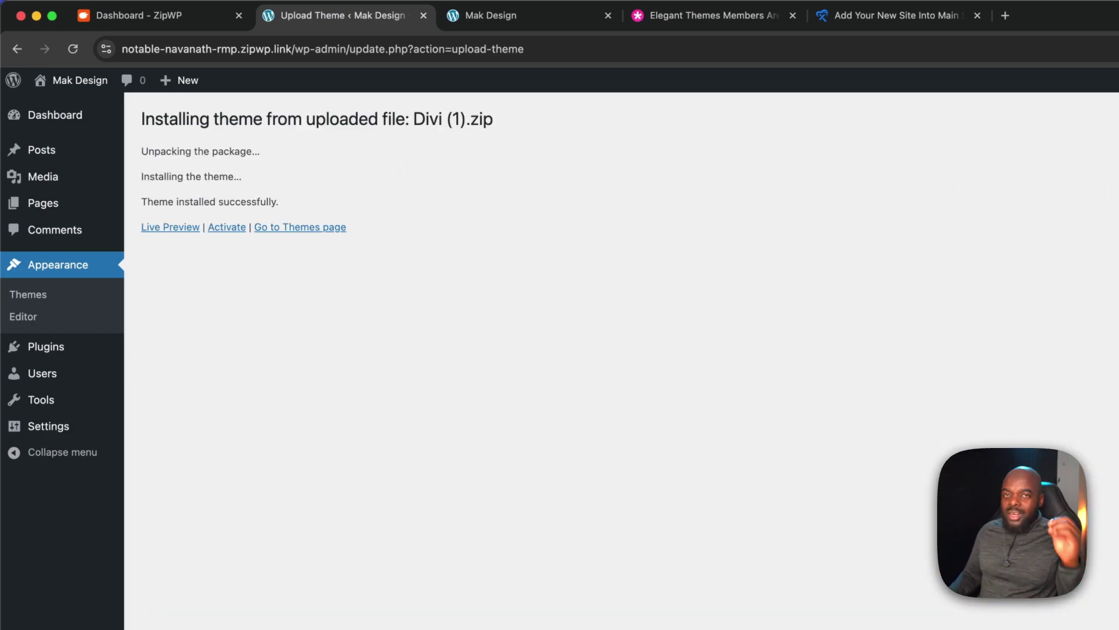
left_click(241, 231)
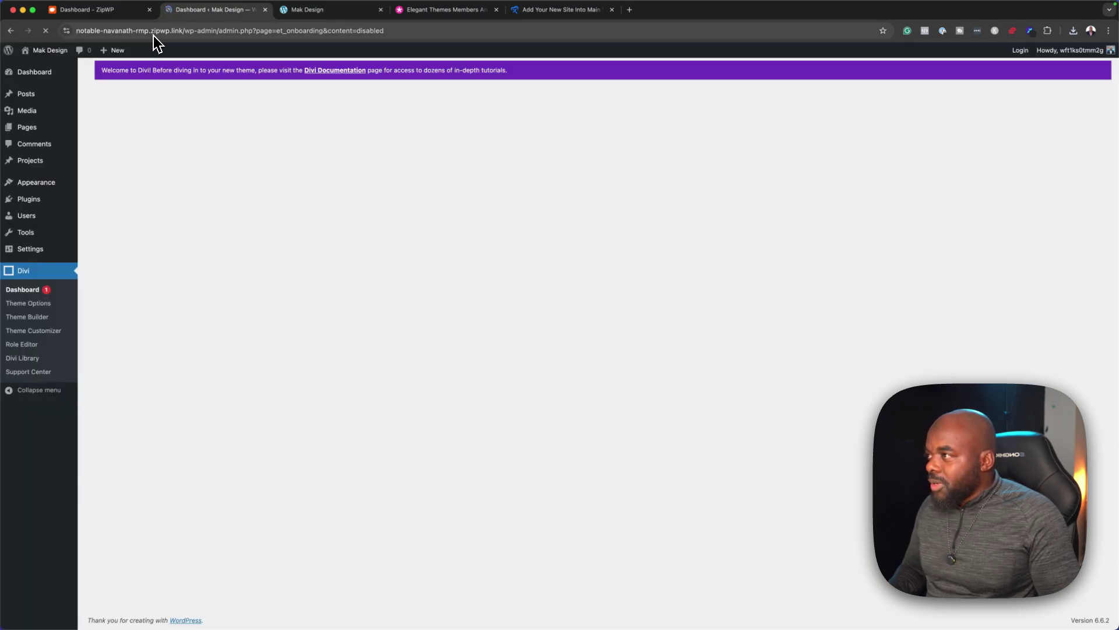
mouse_move(51, 51)
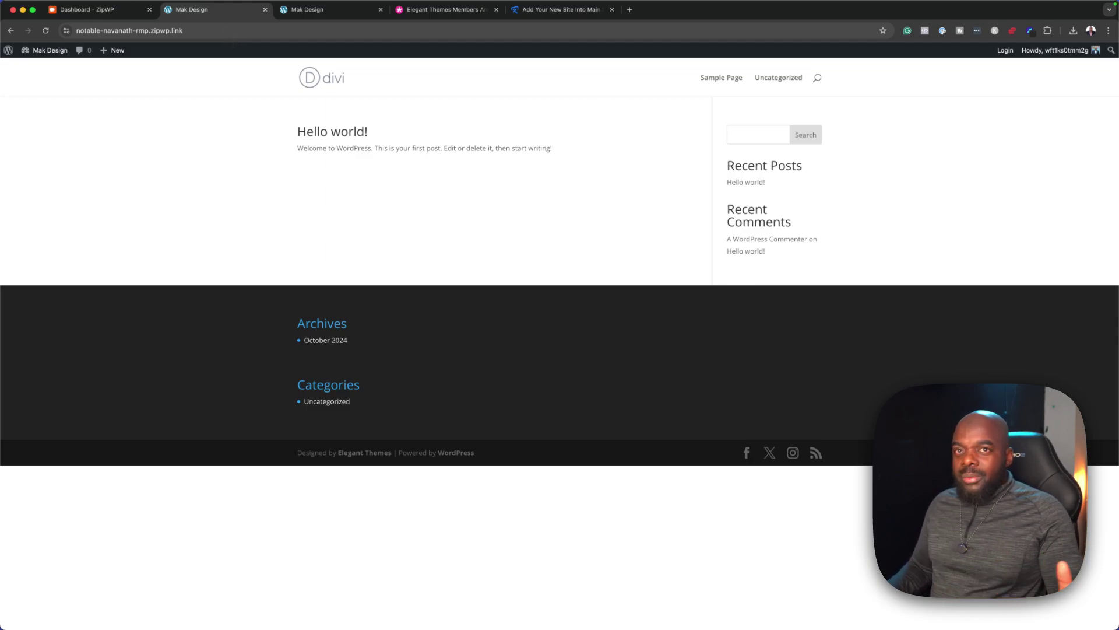
Step: Open notable-navanath-rmp.zipwp.link in an incognito window to check the public view of the site, and close that window
key("super+l")
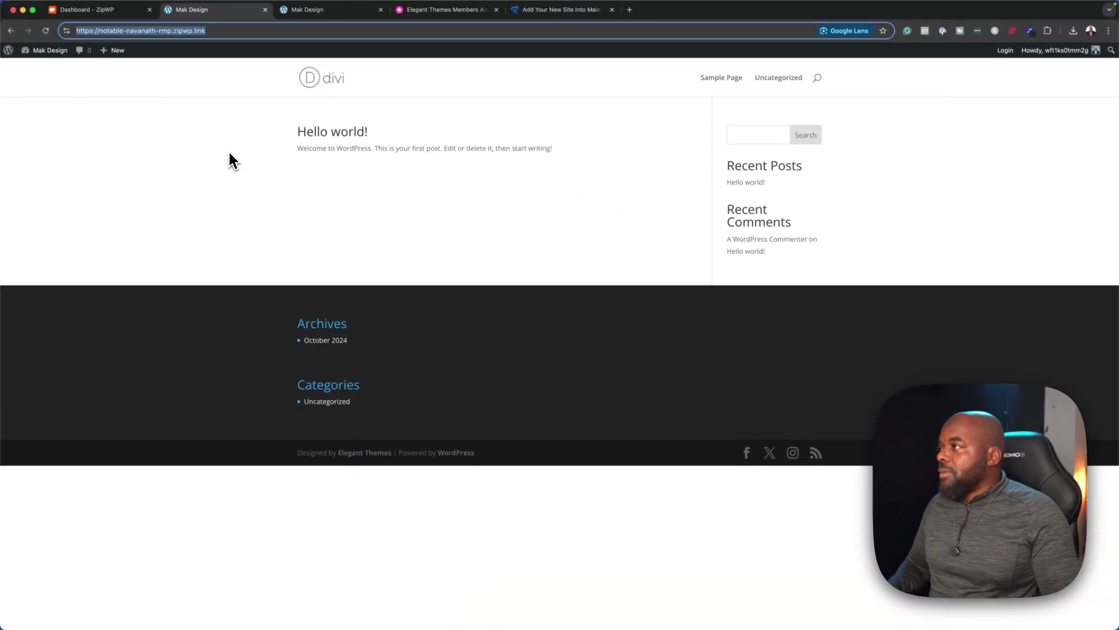
mouse_move(165, 5)
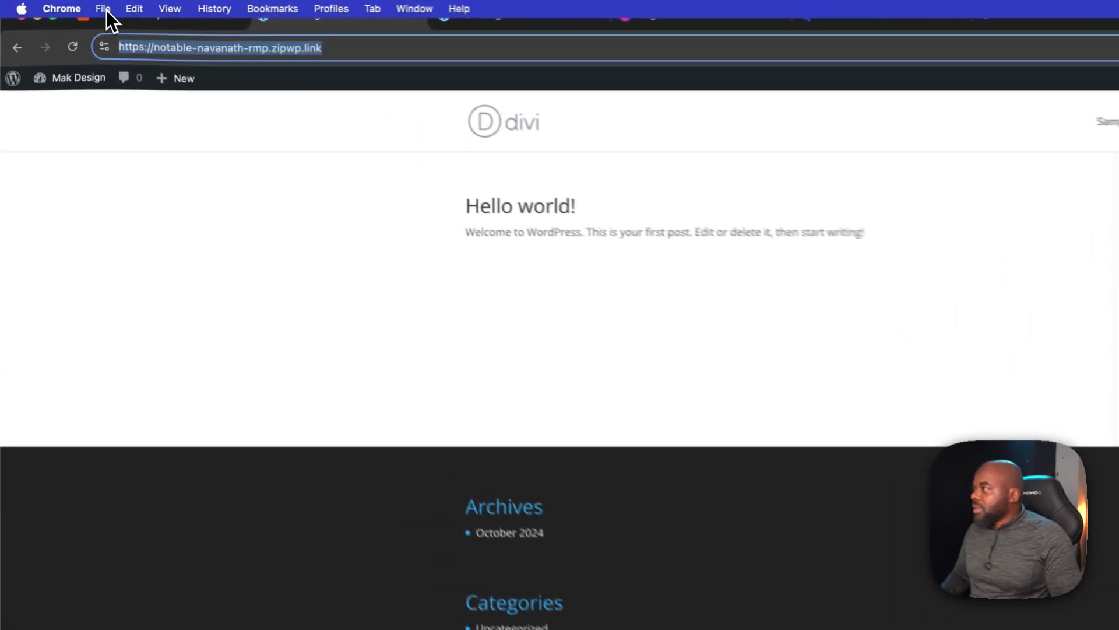
left_click(66, 6)
left_click(147, 68)
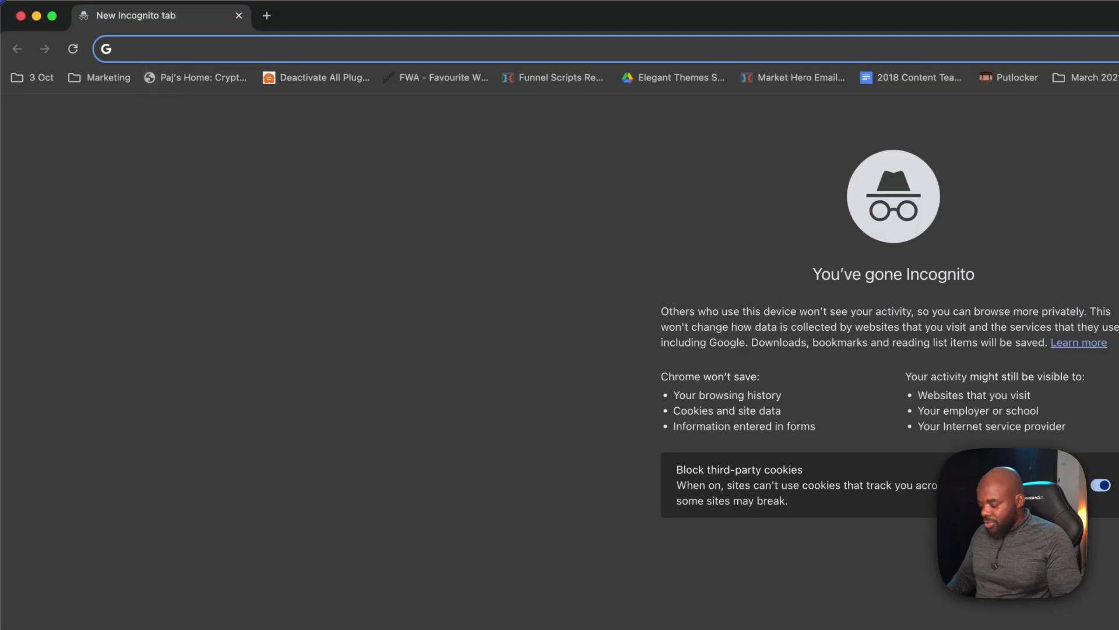
type("notable-navanath-rmp.zipwp.link")
key("Return")
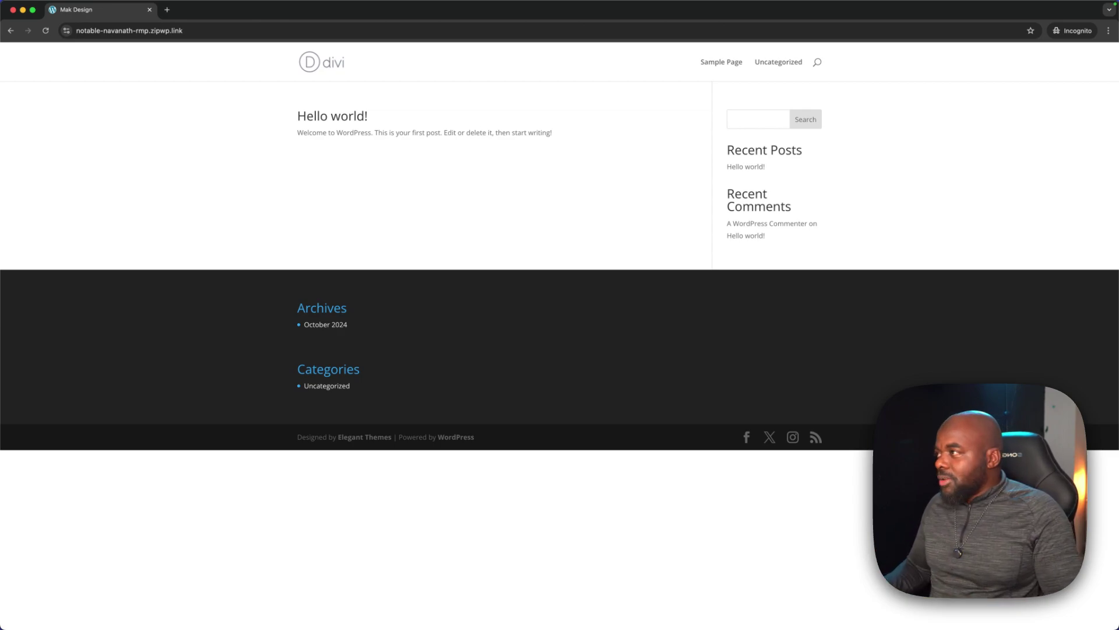
left_click(149, 9)
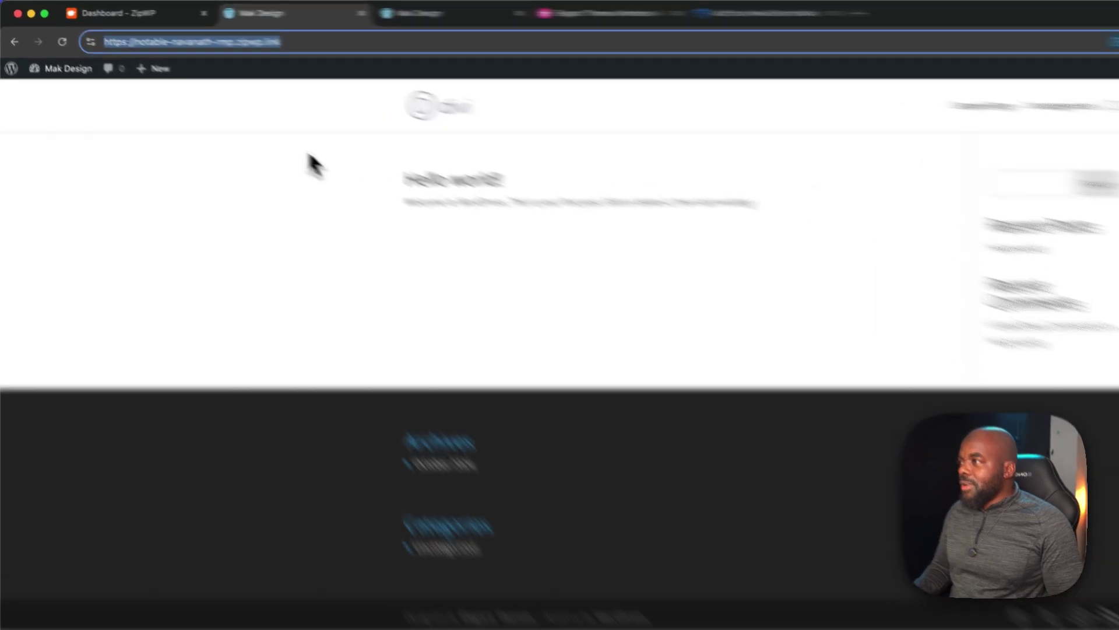
left_click(225, 125)
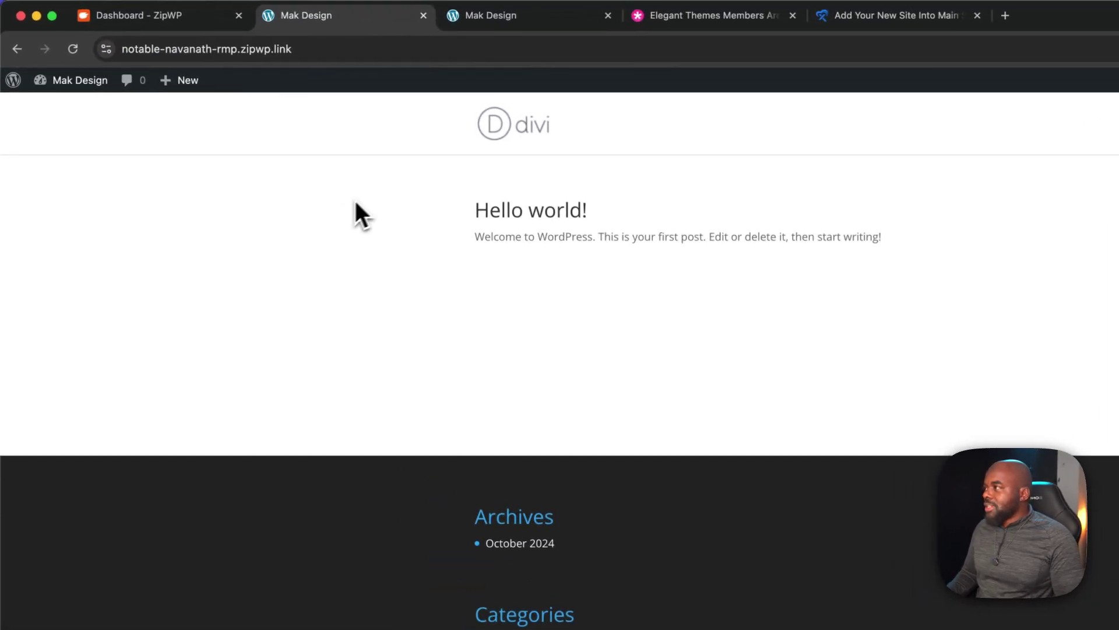
Step: Create a navigation menu named Main Menu on the WordPress site and assign it to the Primary Menu location
mouse_move(64, 84)
left_click(59, 108)
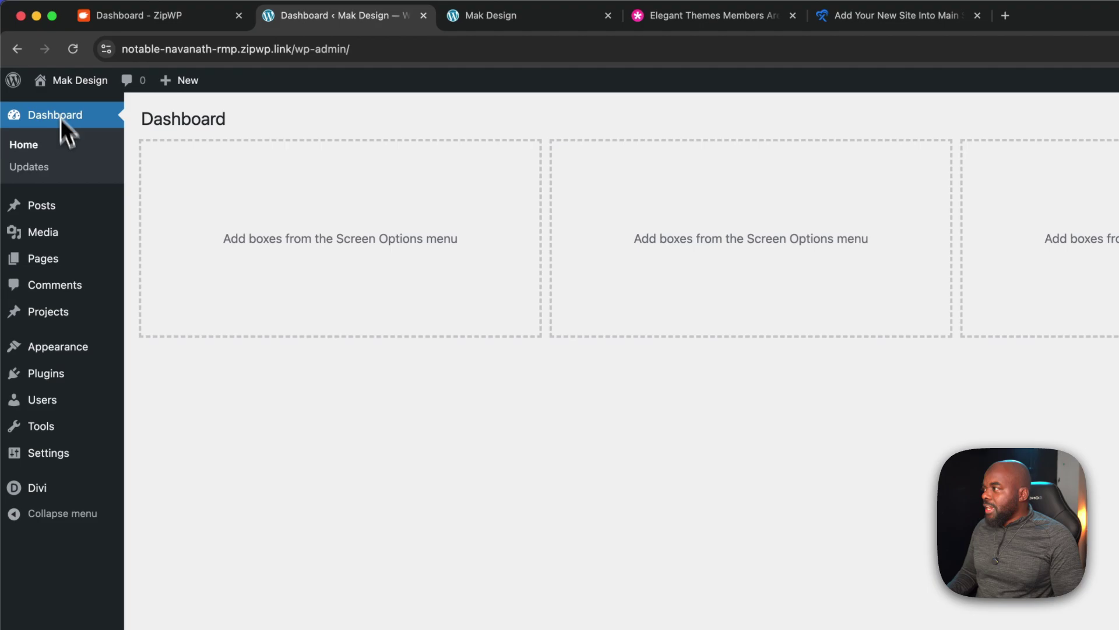
mouse_move(79, 346)
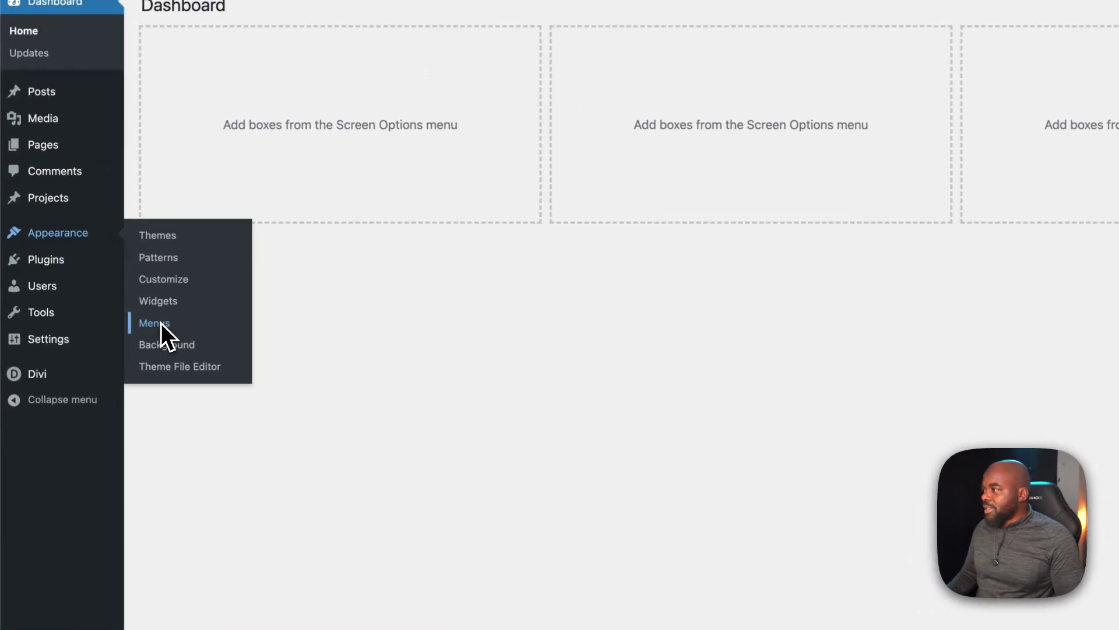
left_click(161, 323)
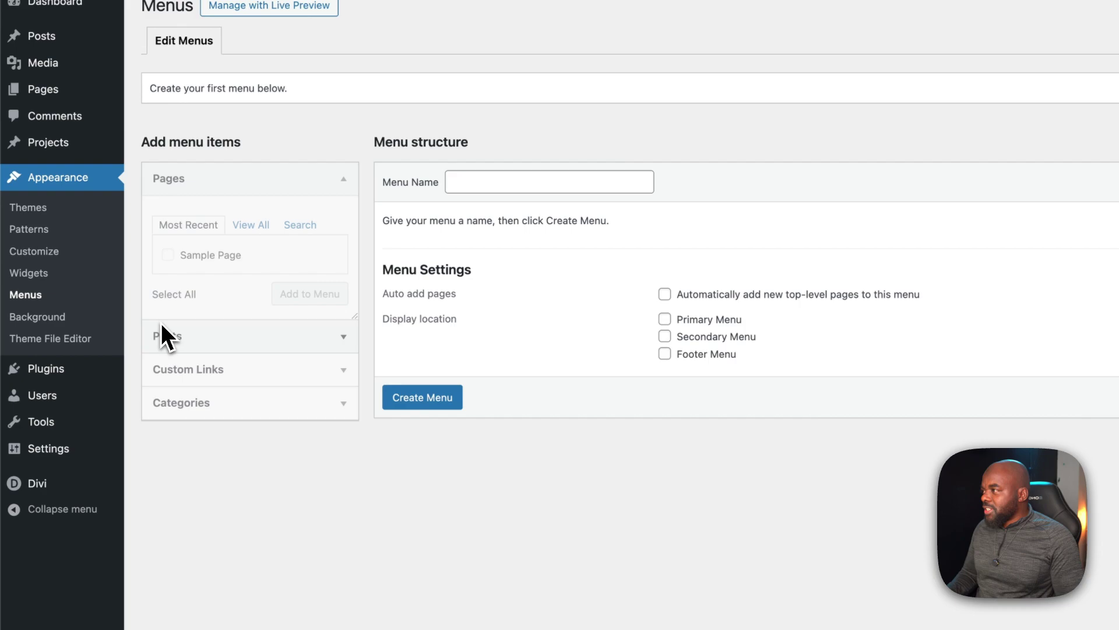
left_click(508, 185)
type("Main Menu")
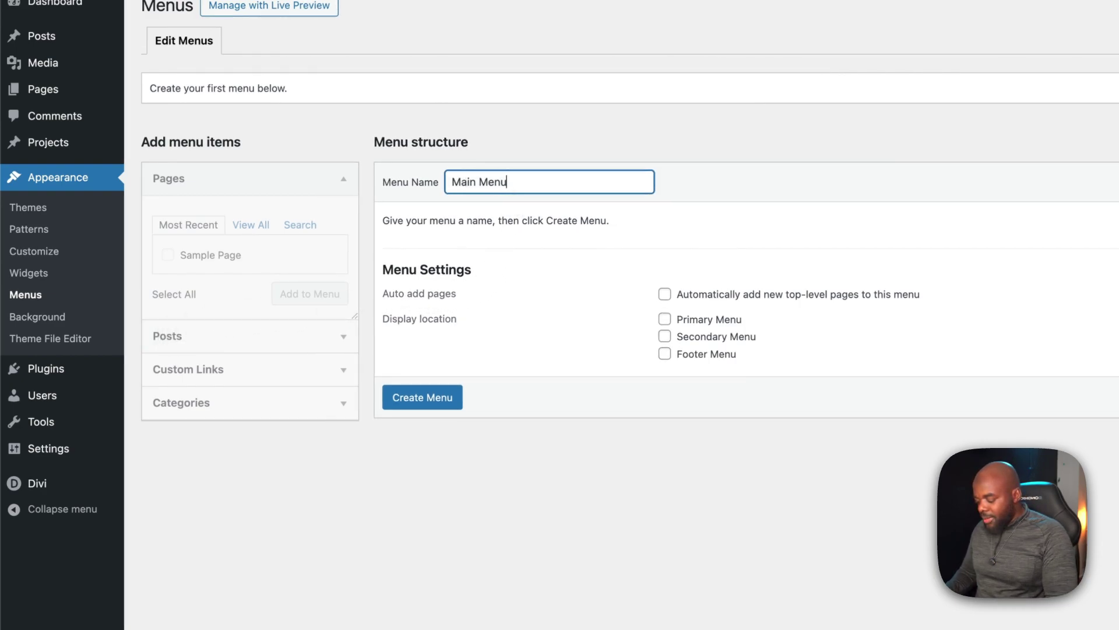
left_click(665, 319)
left_click(451, 399)
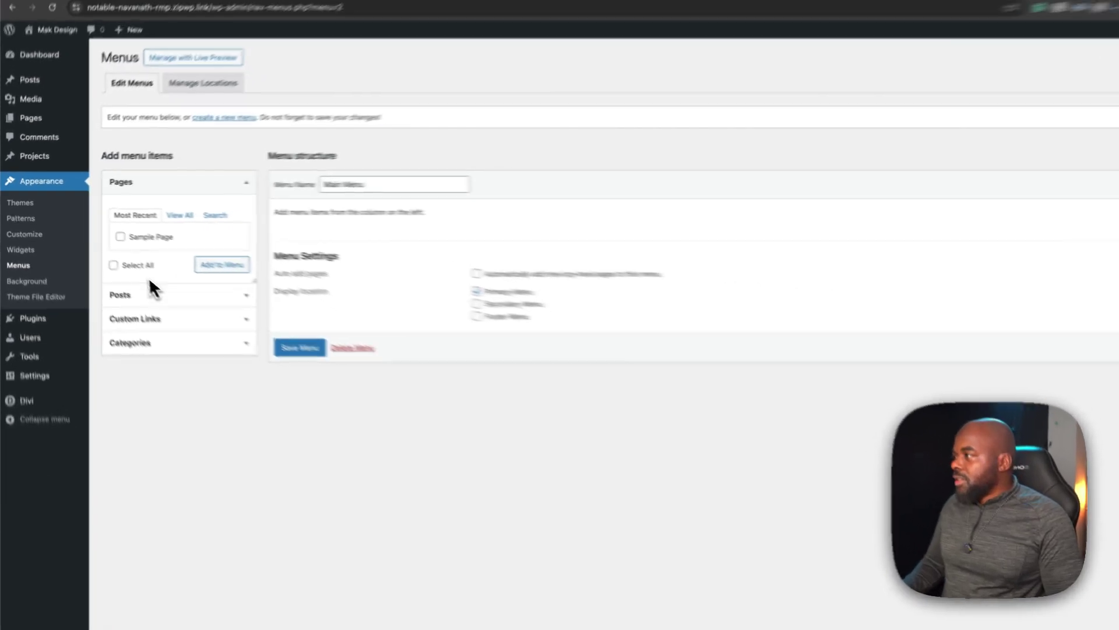
Step: Open the Divi Theme Options and save the general settings
mouse_move(52, 406)
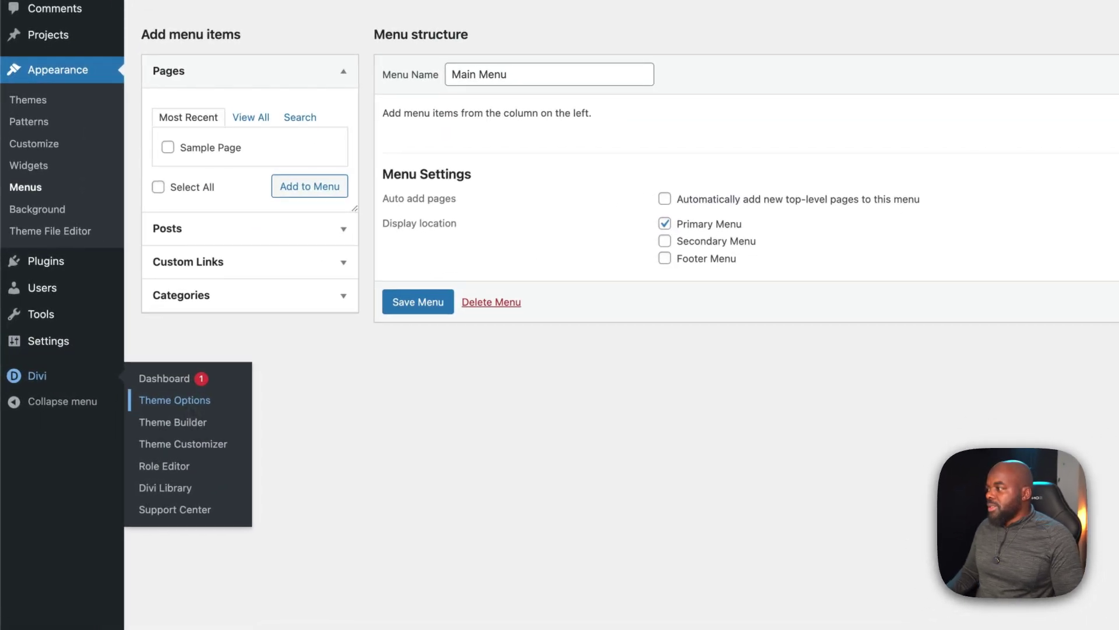
left_click(188, 401)
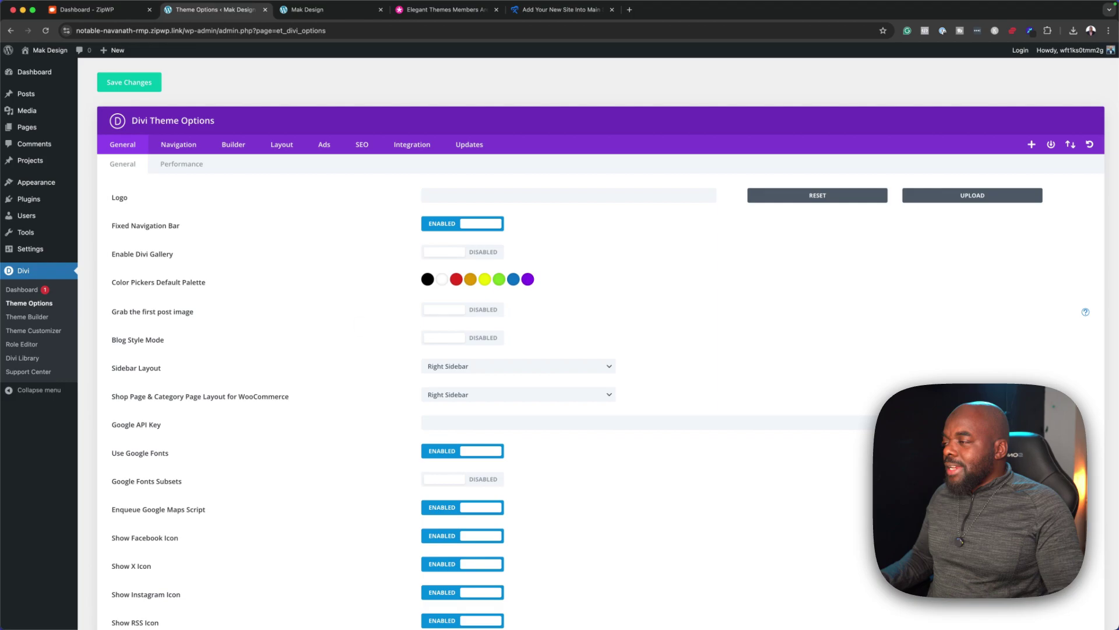
left_click(130, 85)
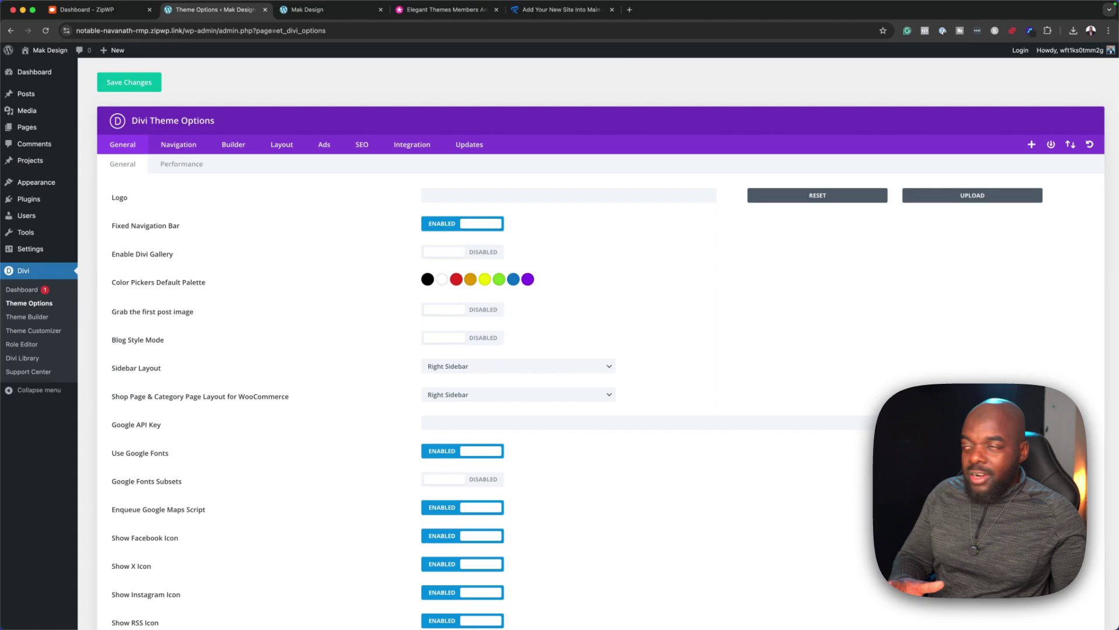
Step: Switch to ZipWP and look through the list of staging sites
left_click(91, 10)
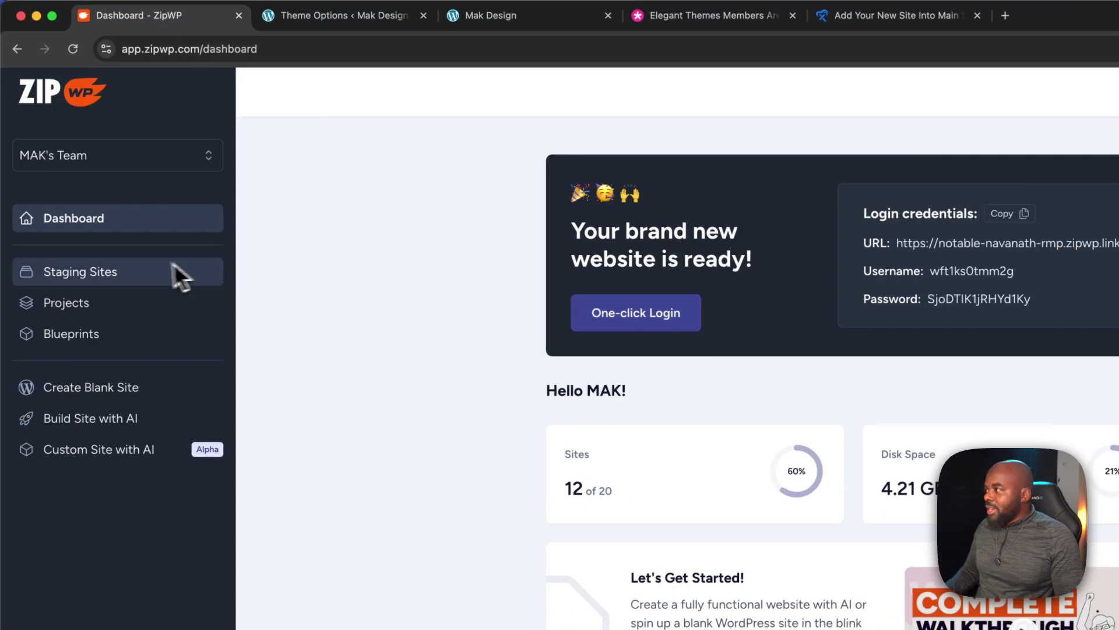
left_click(139, 271)
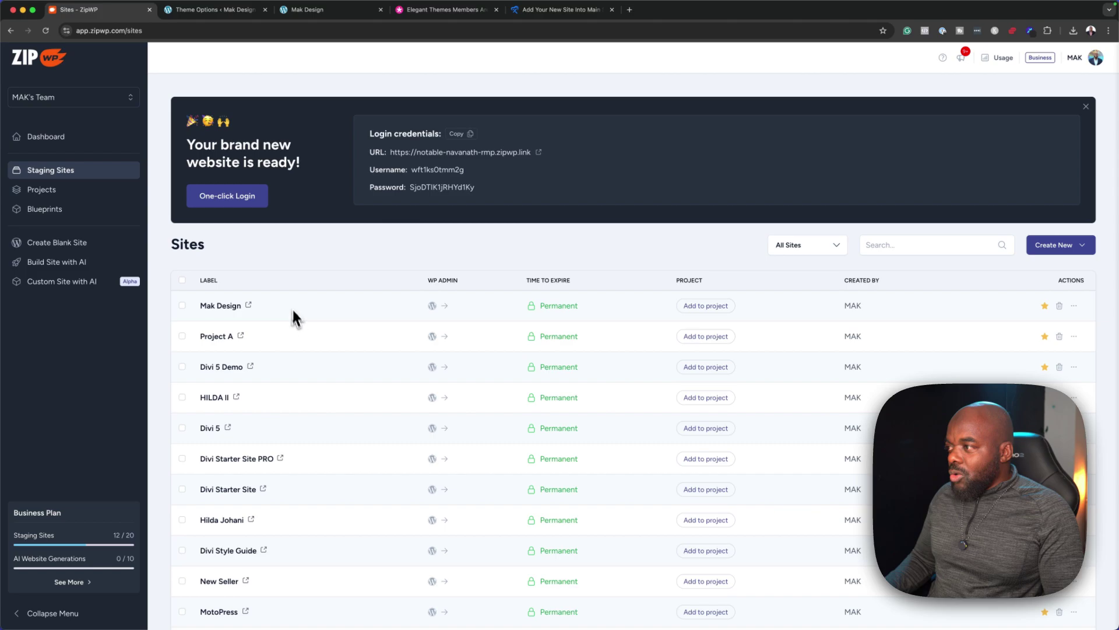
scroll(297, 327, "down", 2)
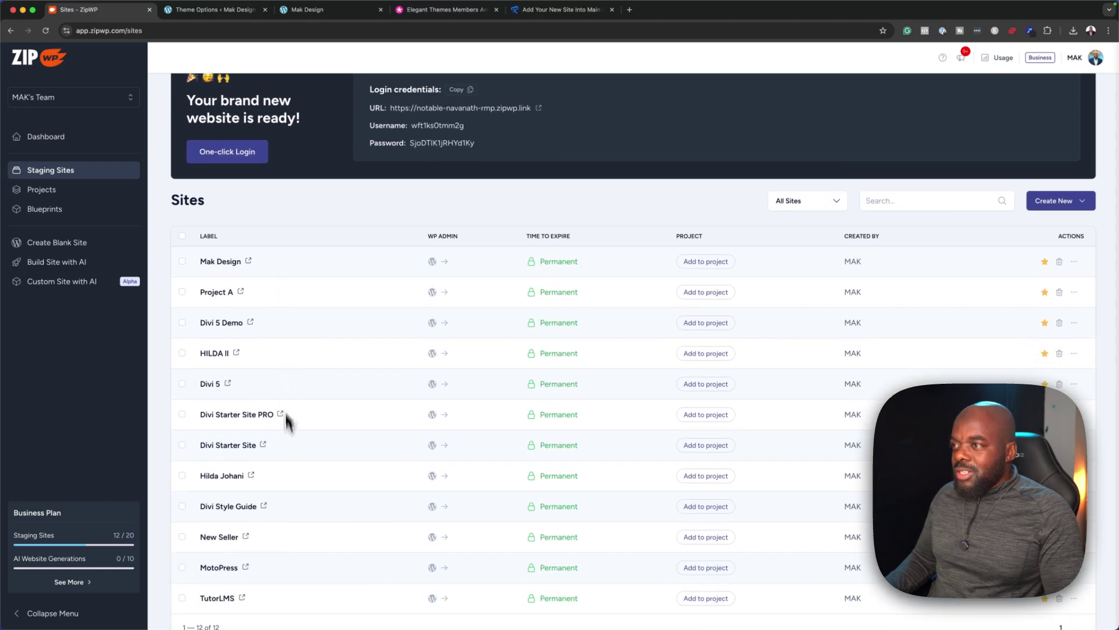
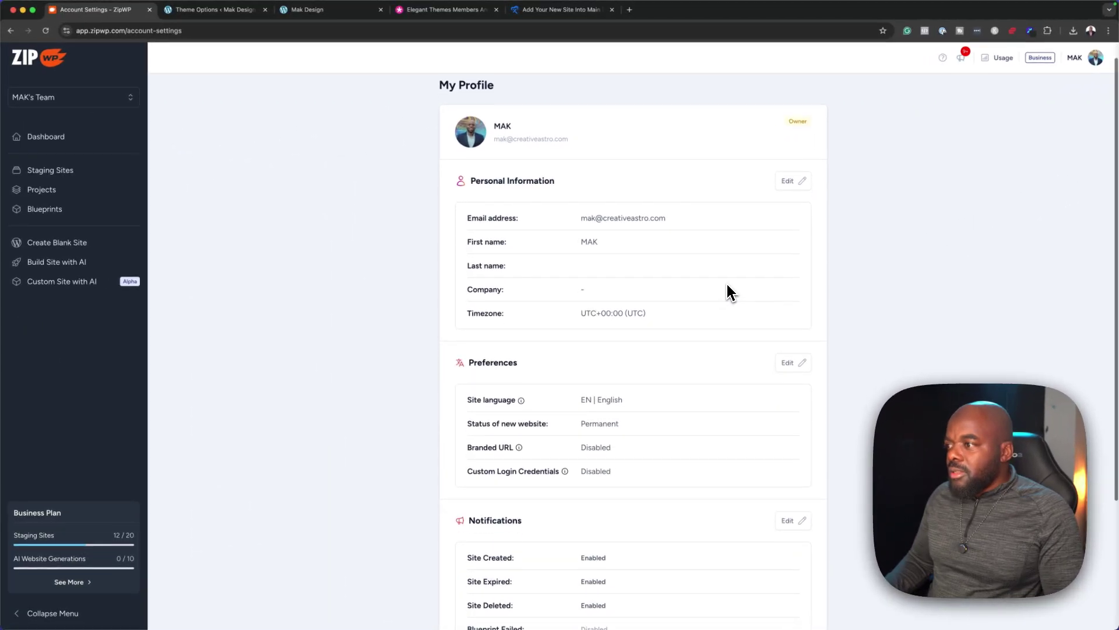
Step: Review the profile's account settings, including the branded URL and custom login credentials preferences
scroll(690, 328, "down", 3)
scroll(726, 285, "down", 3)
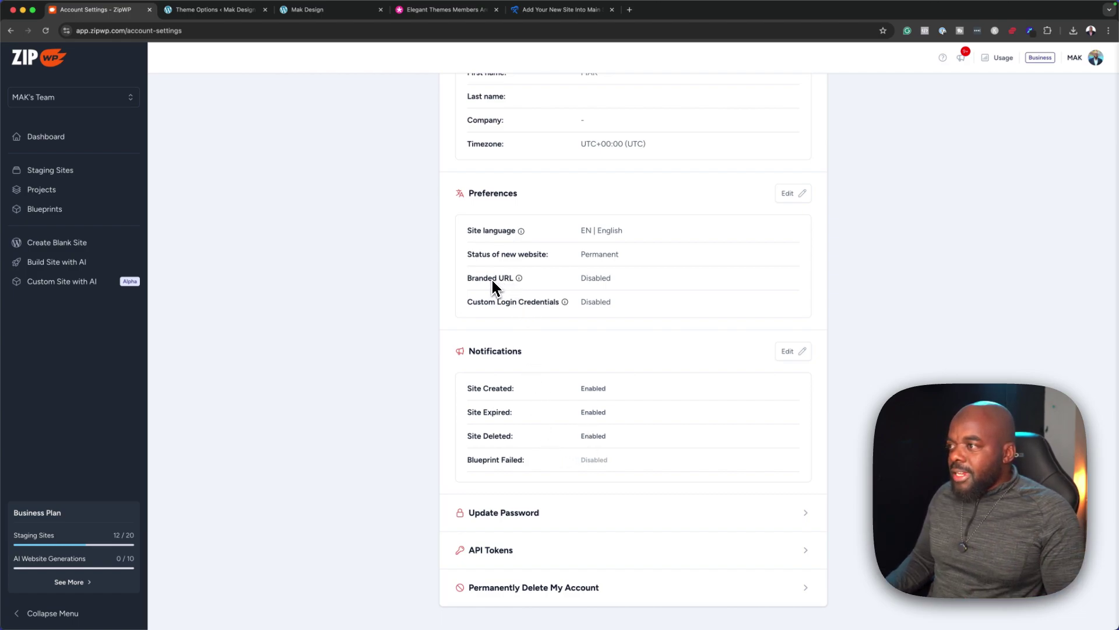
mouse_move(519, 283)
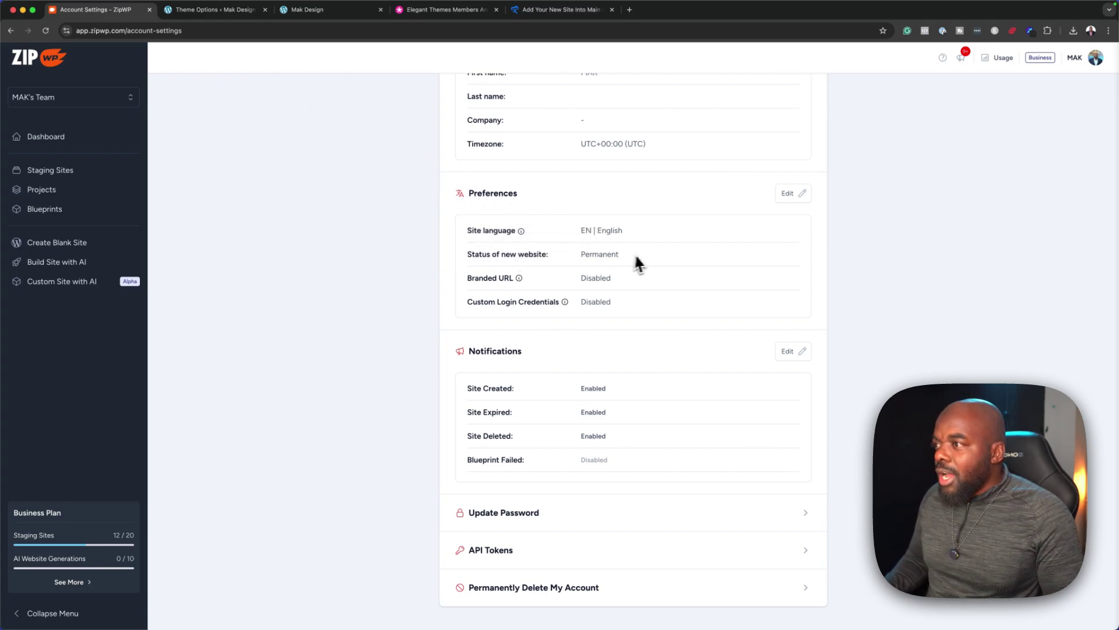
scroll(735, 309, "up", 3)
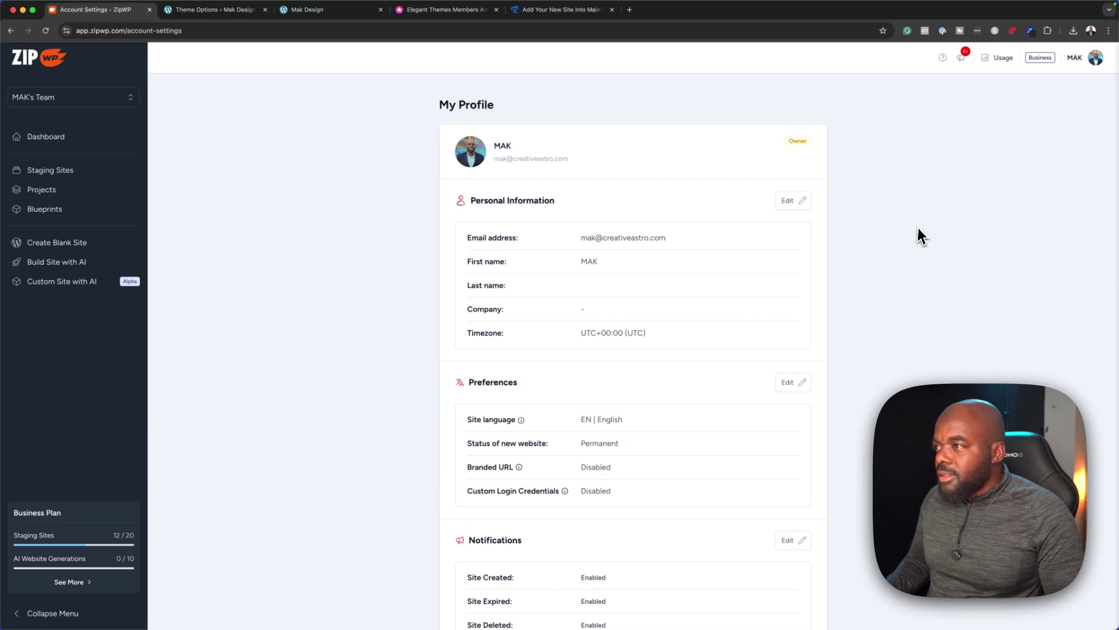
scroll(922, 233, "down", 3)
scroll(923, 233, "up", 3)
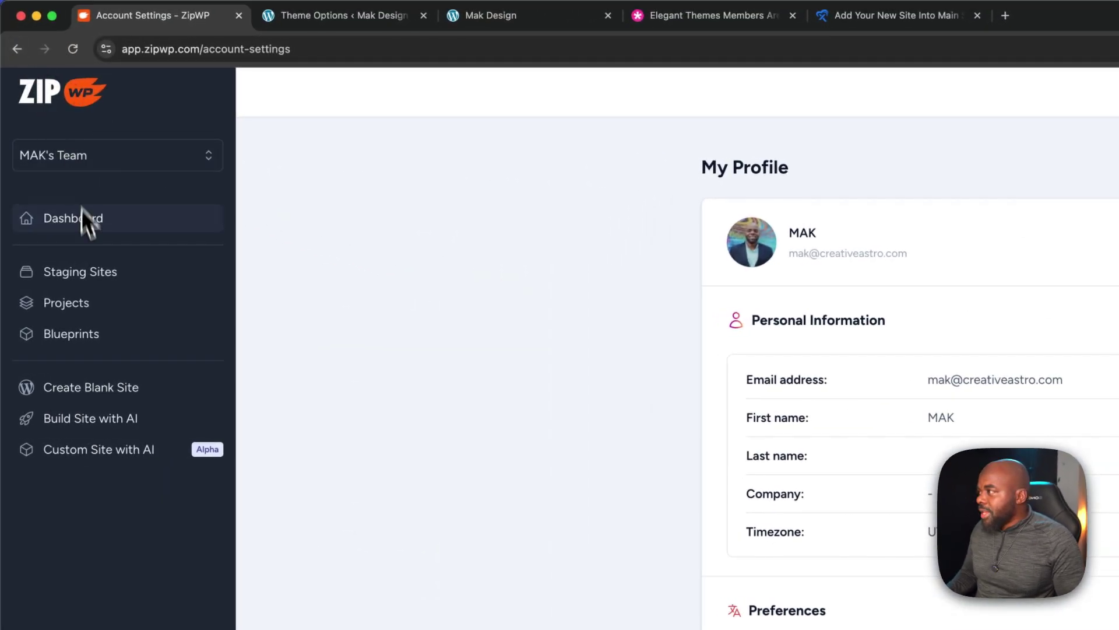
Step: View the staging sites and projects, and check the options available for the existing project
left_click(89, 278)
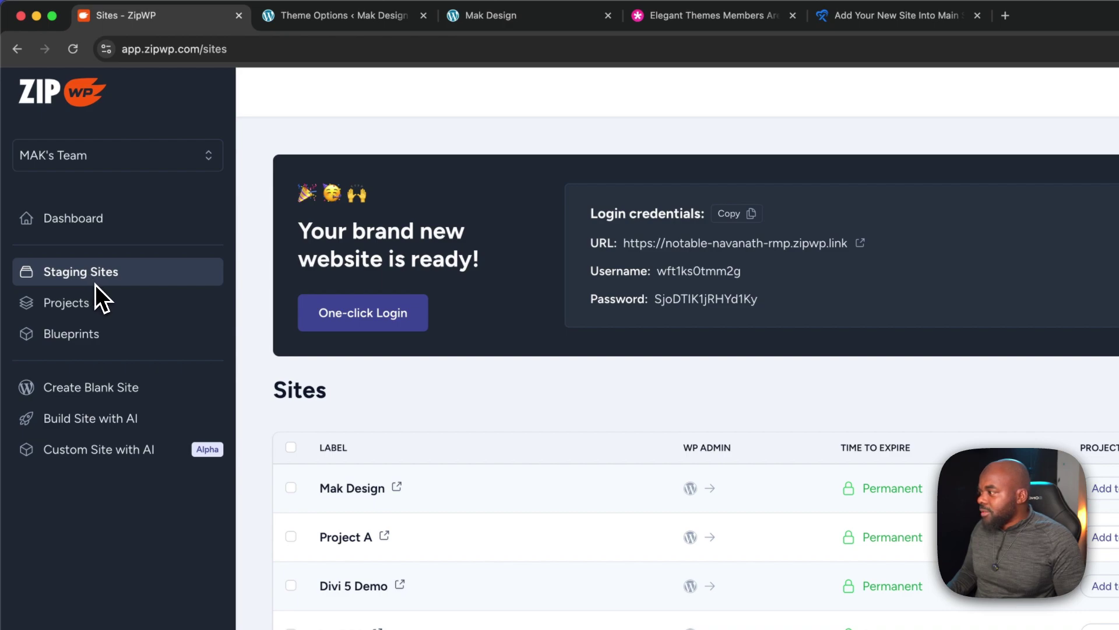
left_click(176, 310)
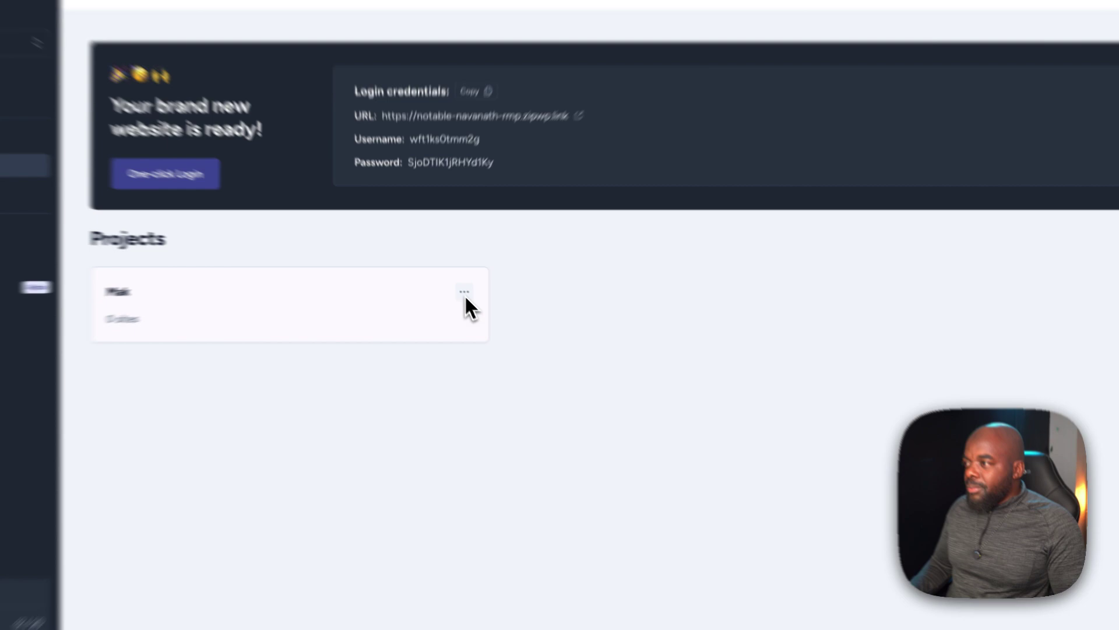
left_click(452, 286)
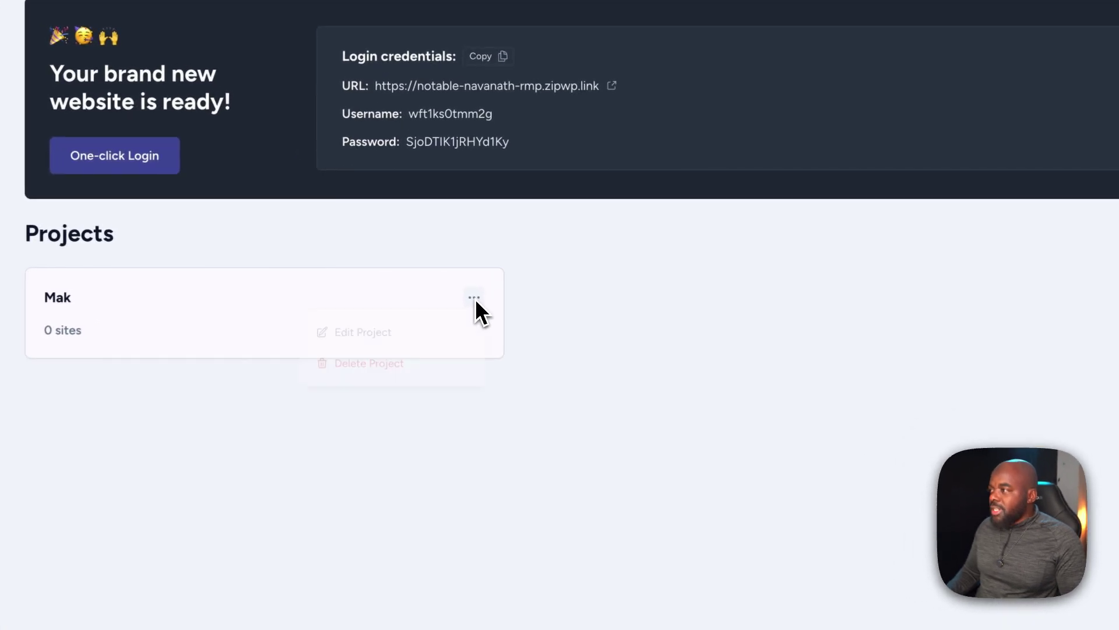
left_click(590, 327)
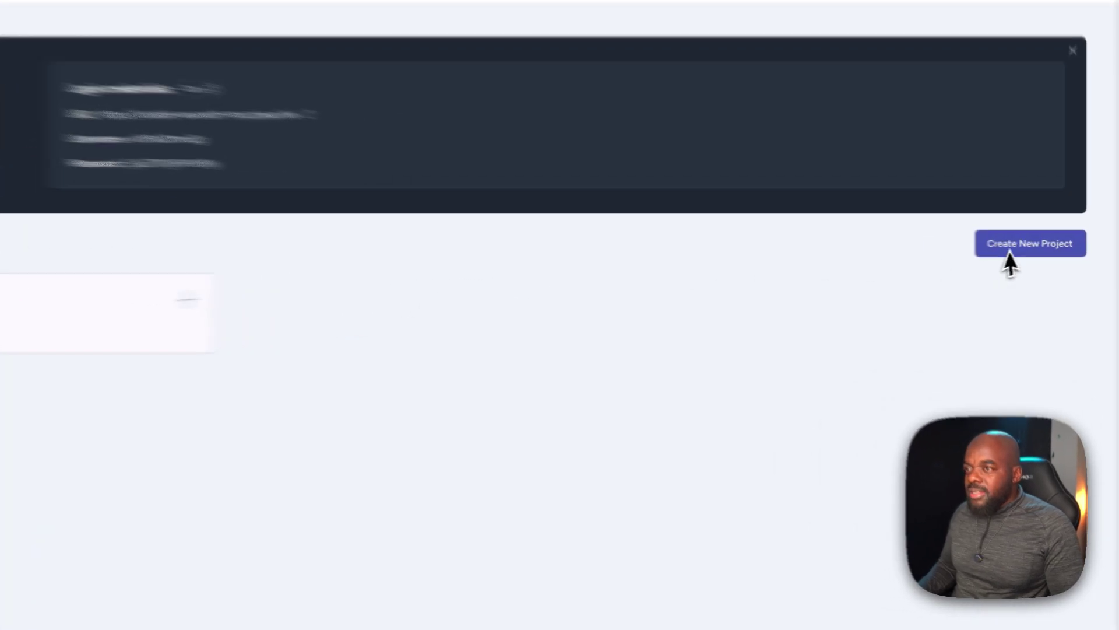
Step: Create a new project named Fitness Clients
left_click(1070, 245)
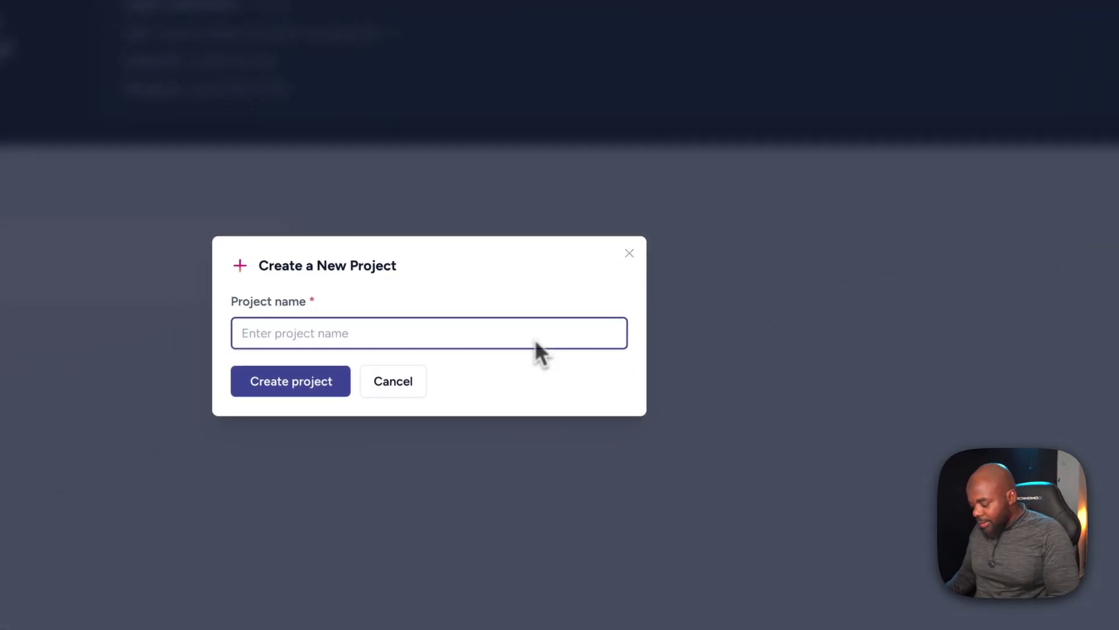
type("Fitness Clients")
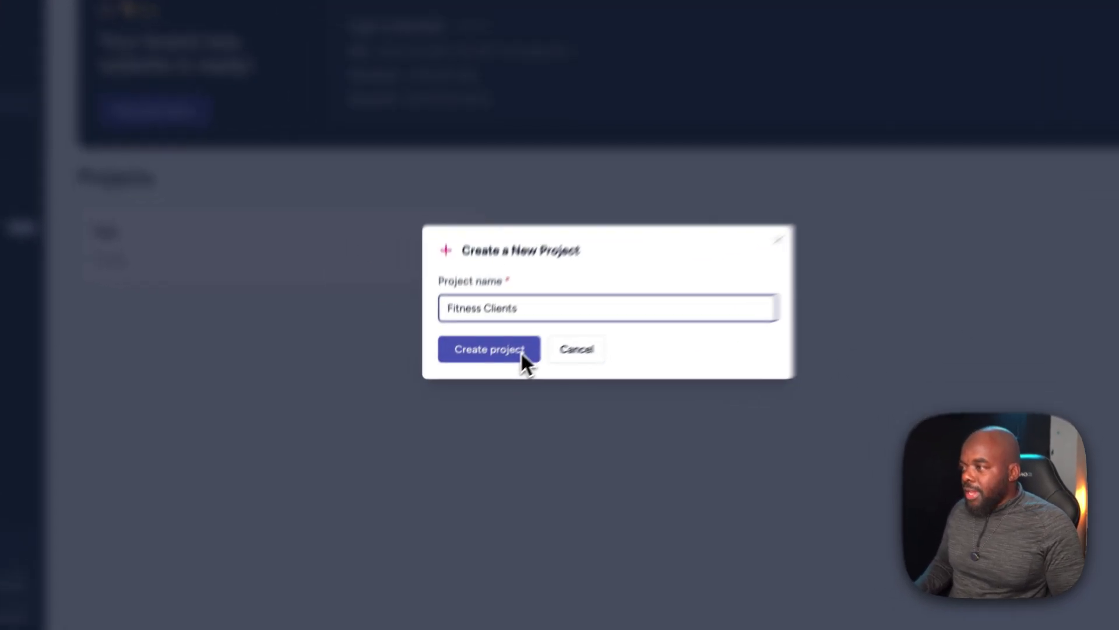
left_click(493, 371)
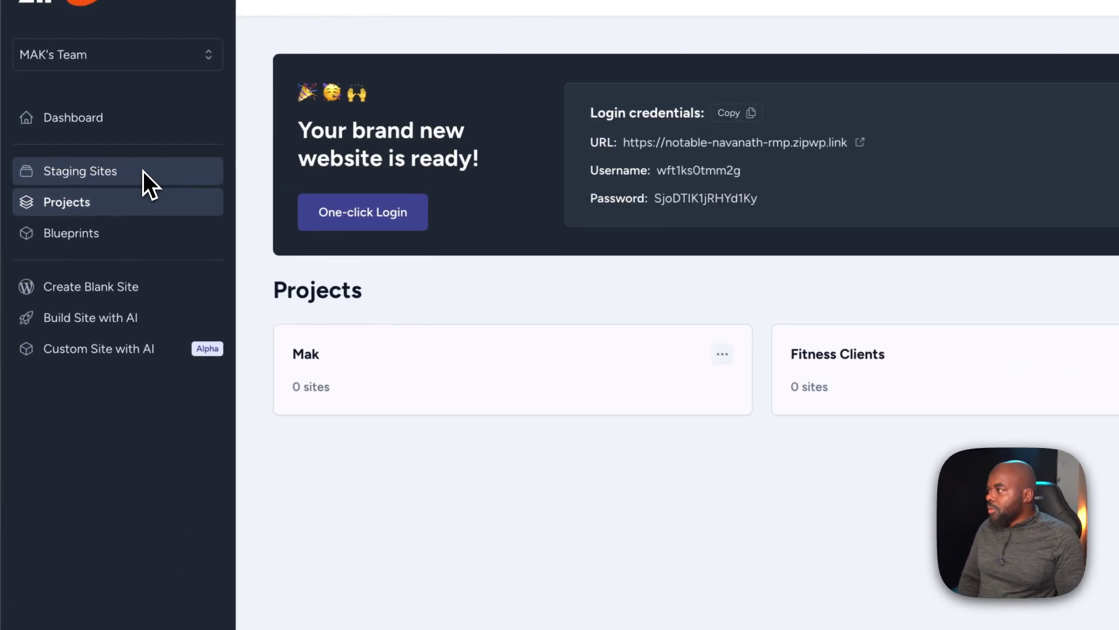
Step: Add the Mak Design staging site to the Fitness Clients project
left_click(89, 169)
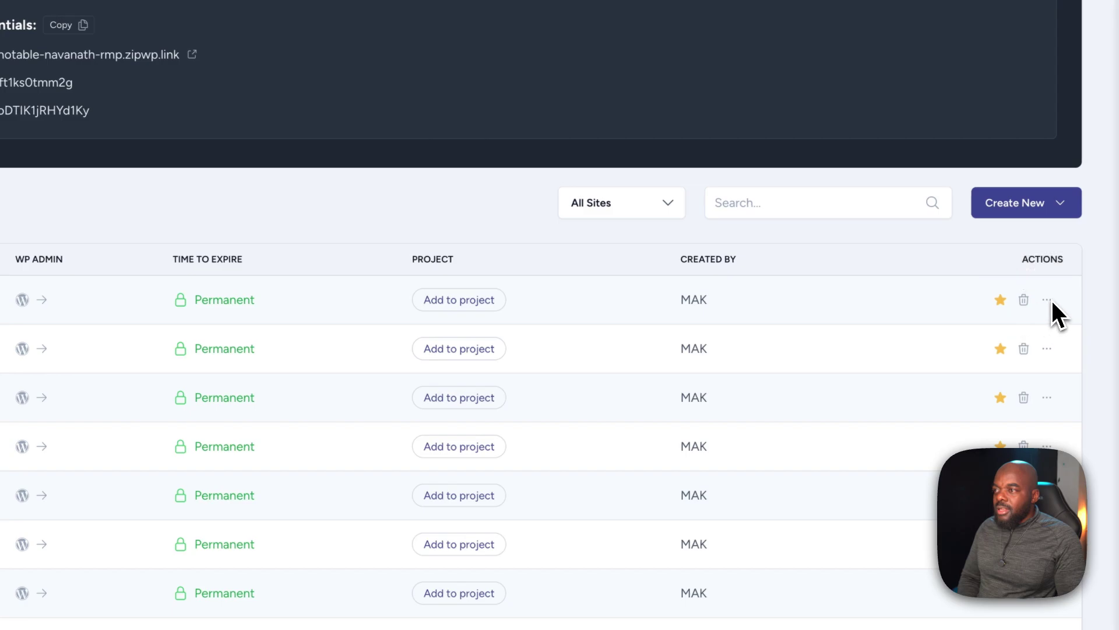
left_click(473, 304)
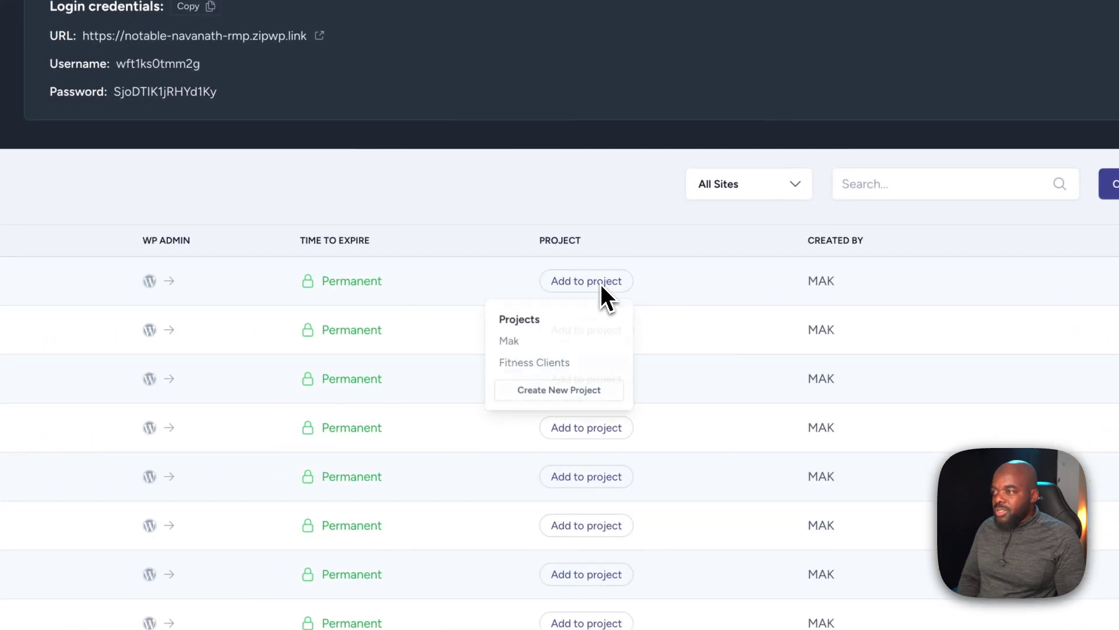
left_click(590, 363)
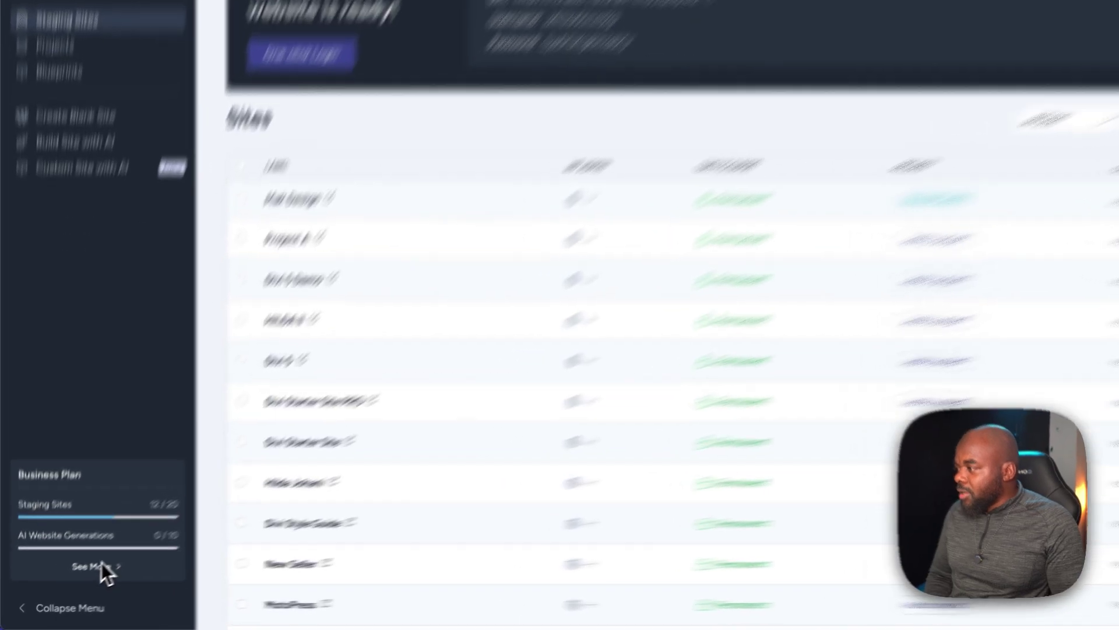
Step: Check the Business plan's usage and limits, and close the overview
left_click(70, 581)
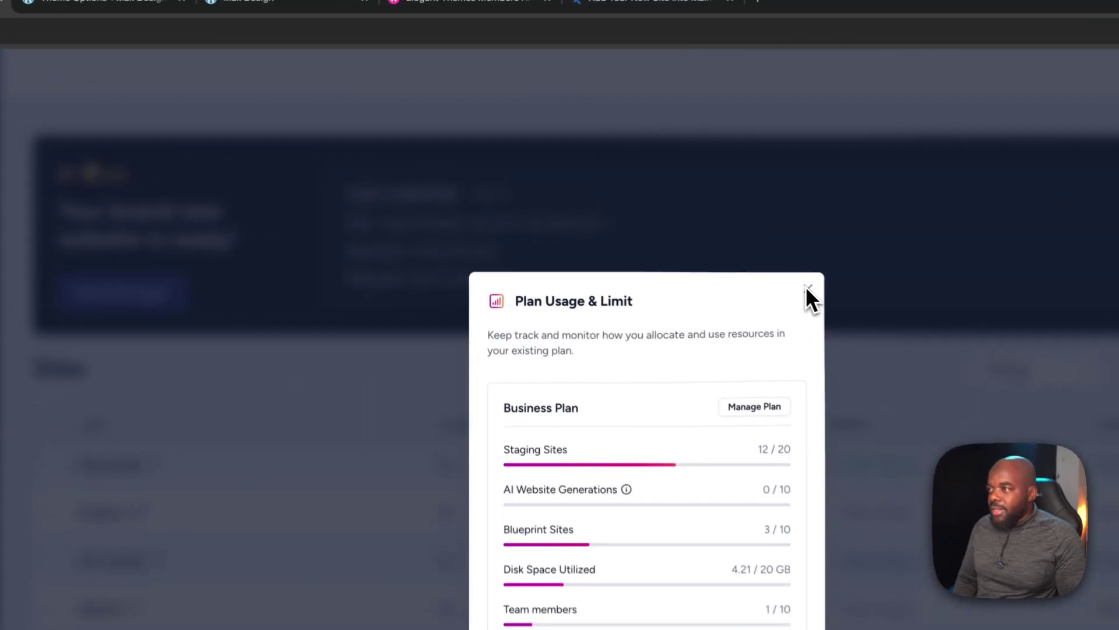
left_click(661, 193)
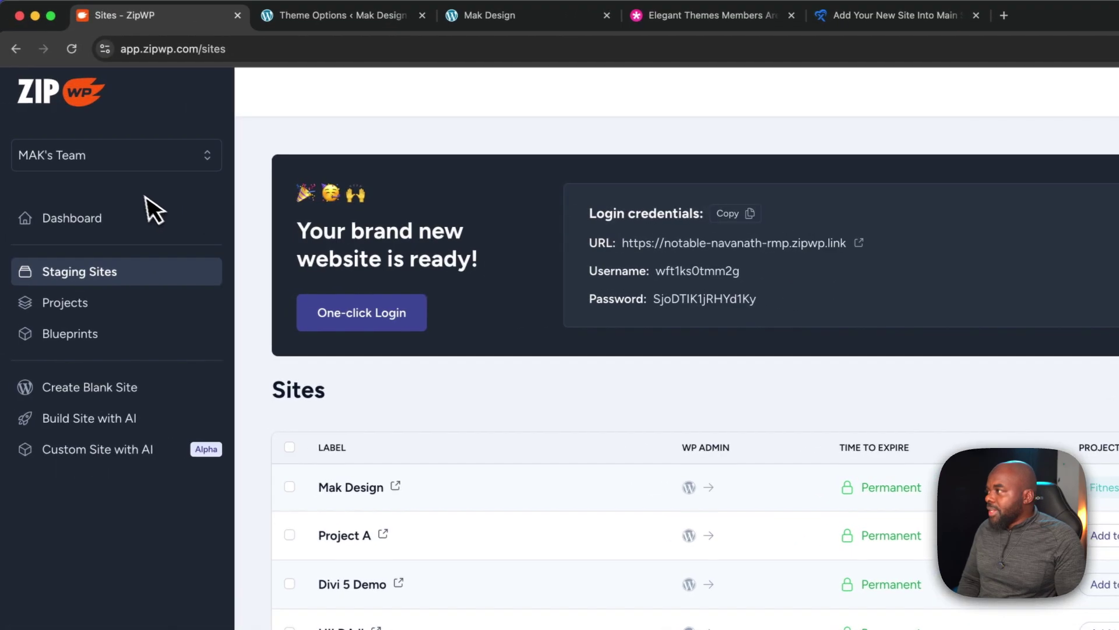
Step: Open the organization's team management, view the roles offered when inviting a member, and close the invitation without sending it
left_click(91, 156)
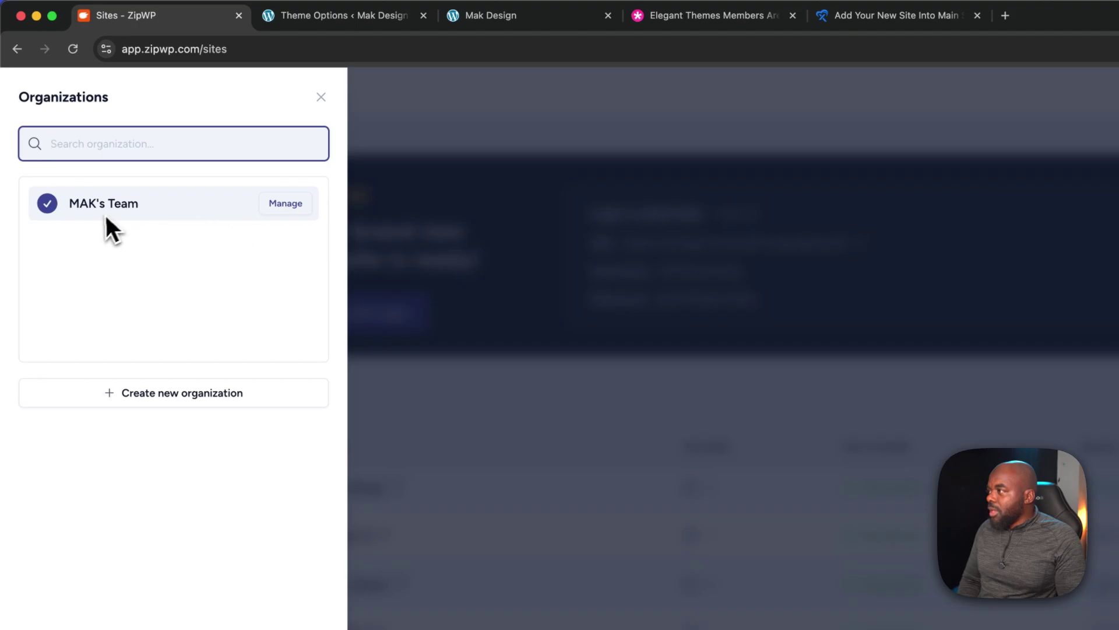
left_click(286, 207)
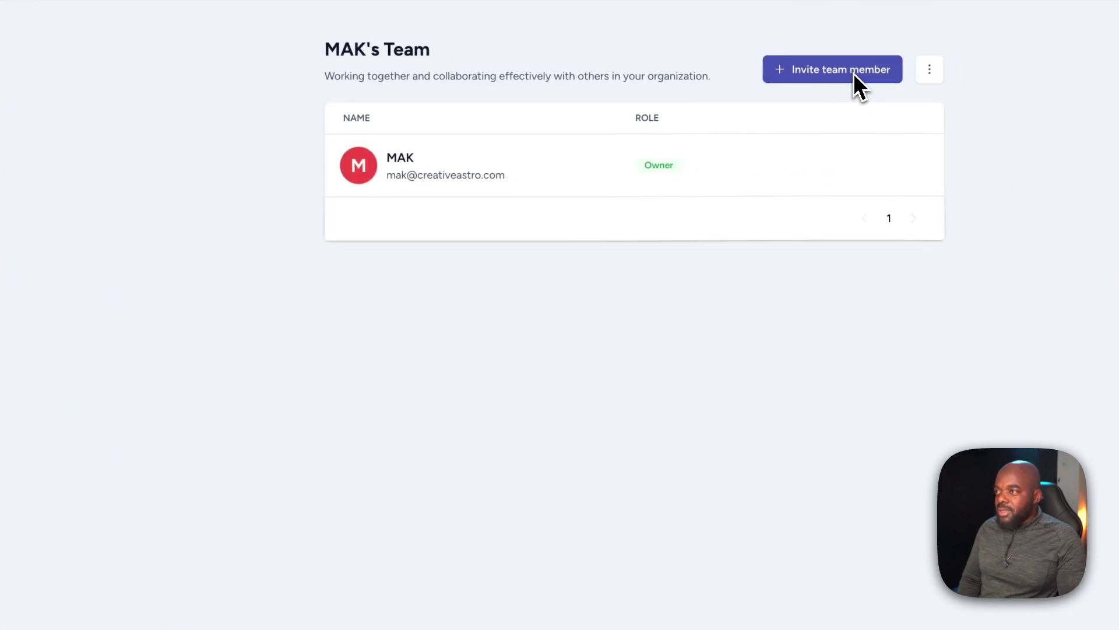
left_click(854, 72)
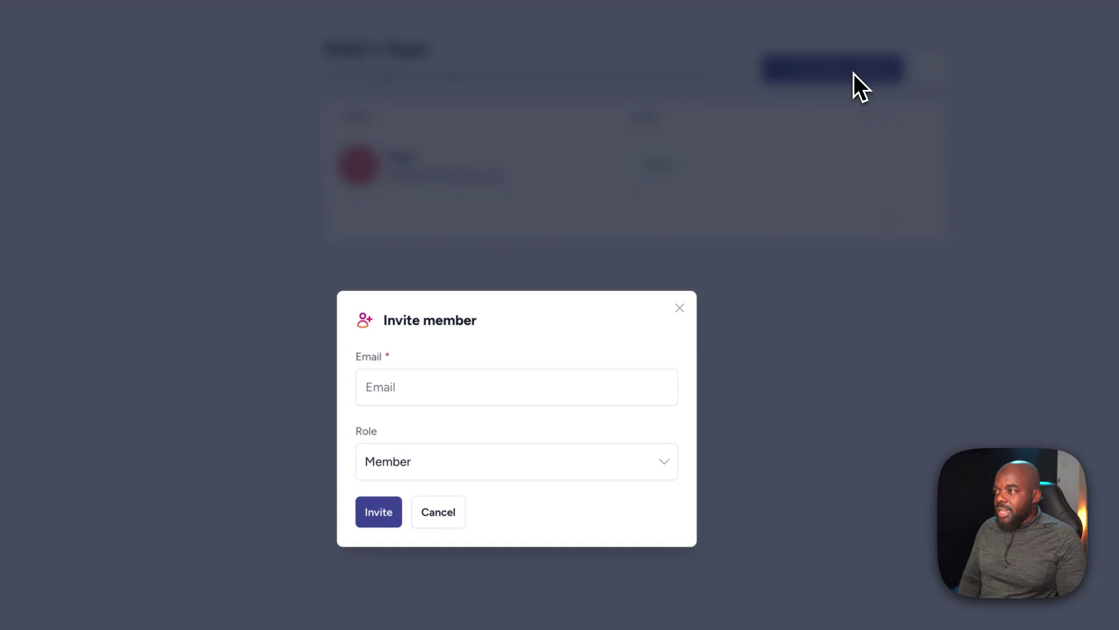
left_click(554, 396)
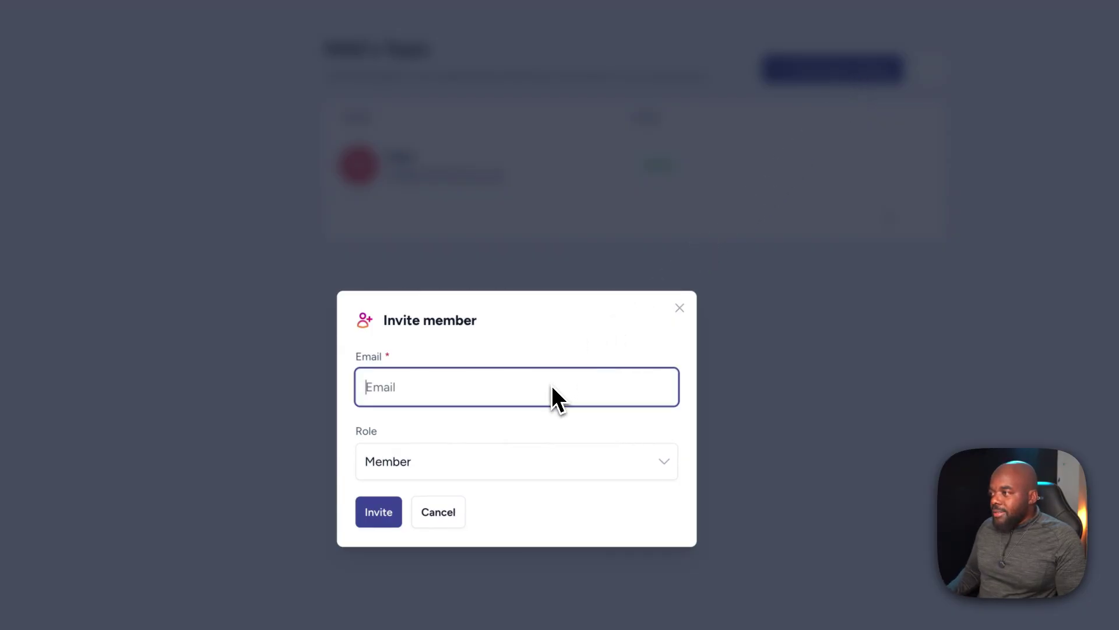
left_click(487, 467)
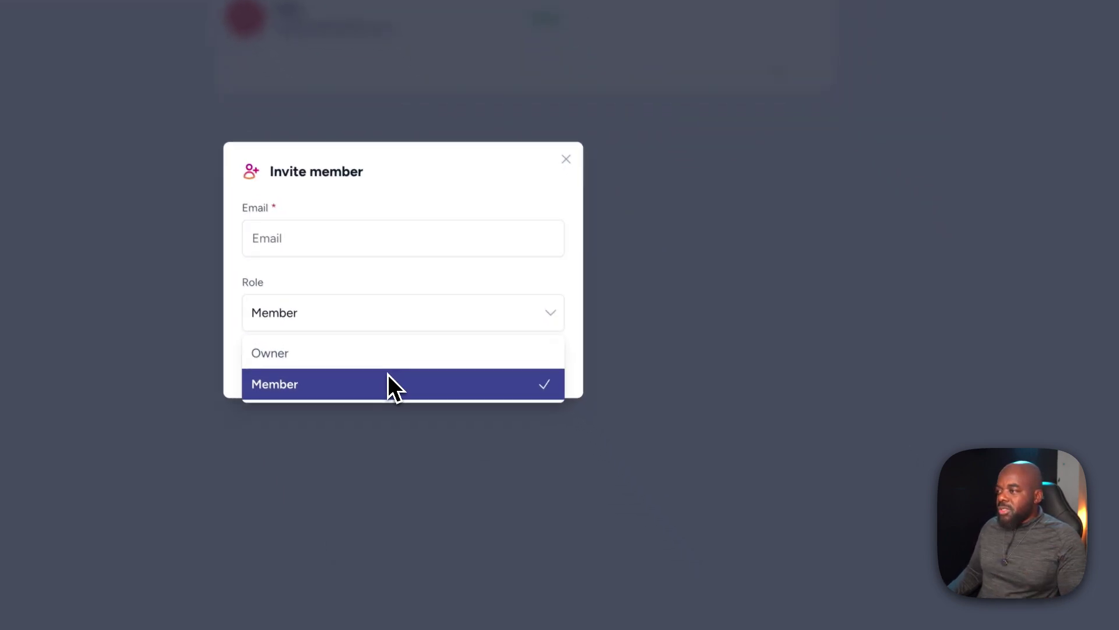
left_click(502, 533)
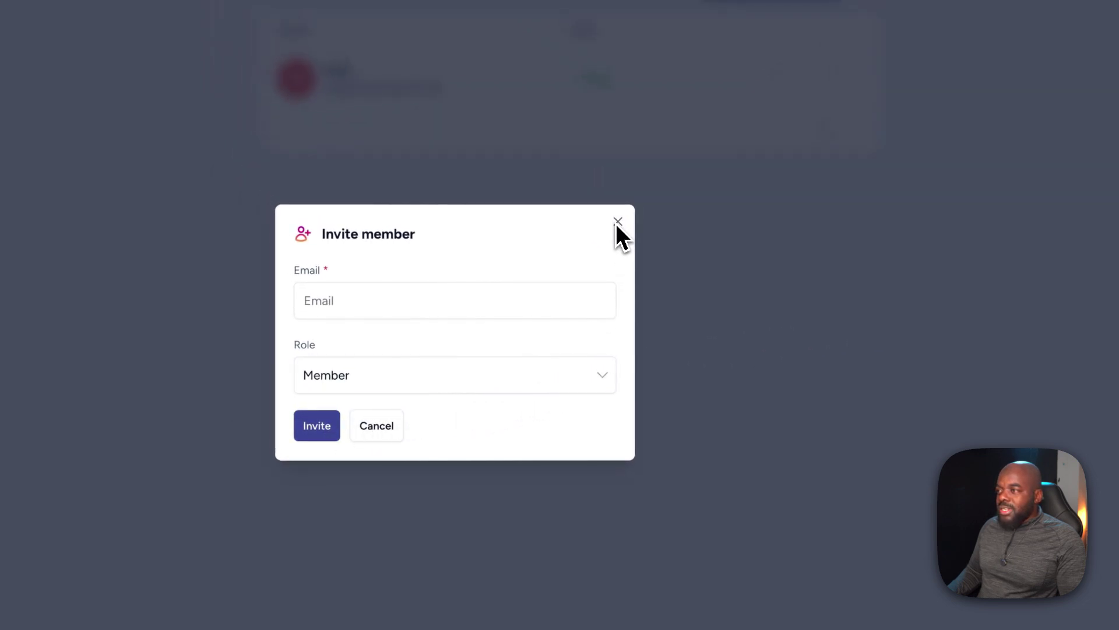
left_click(616, 223)
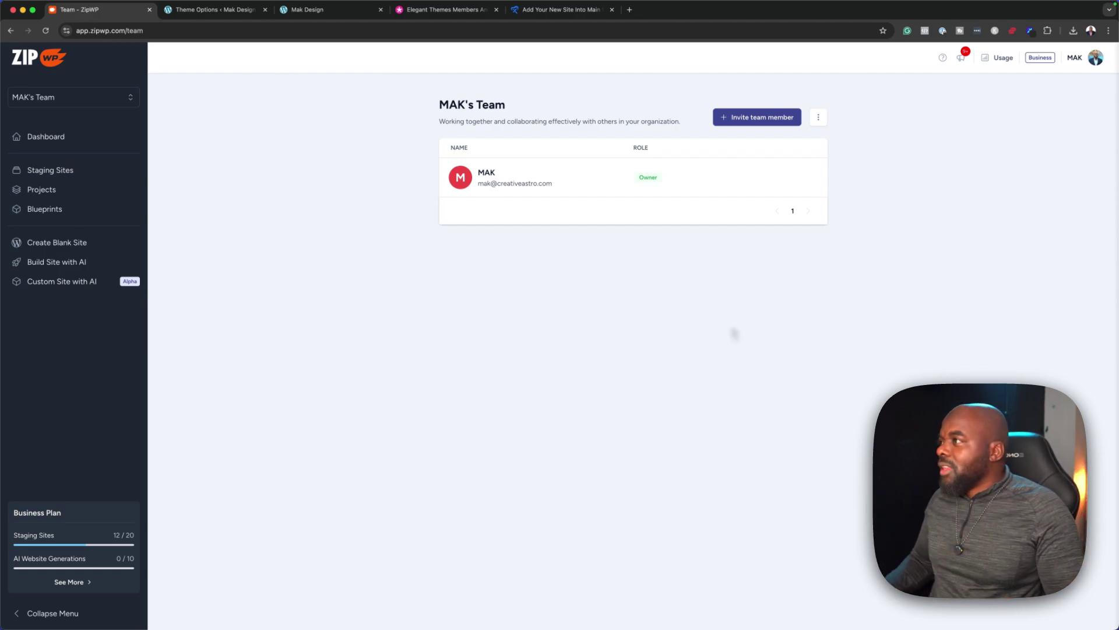
Step: In the Mak Design site's WordPress admin, search for new plugins with the term wpvivid
left_click(242, 13)
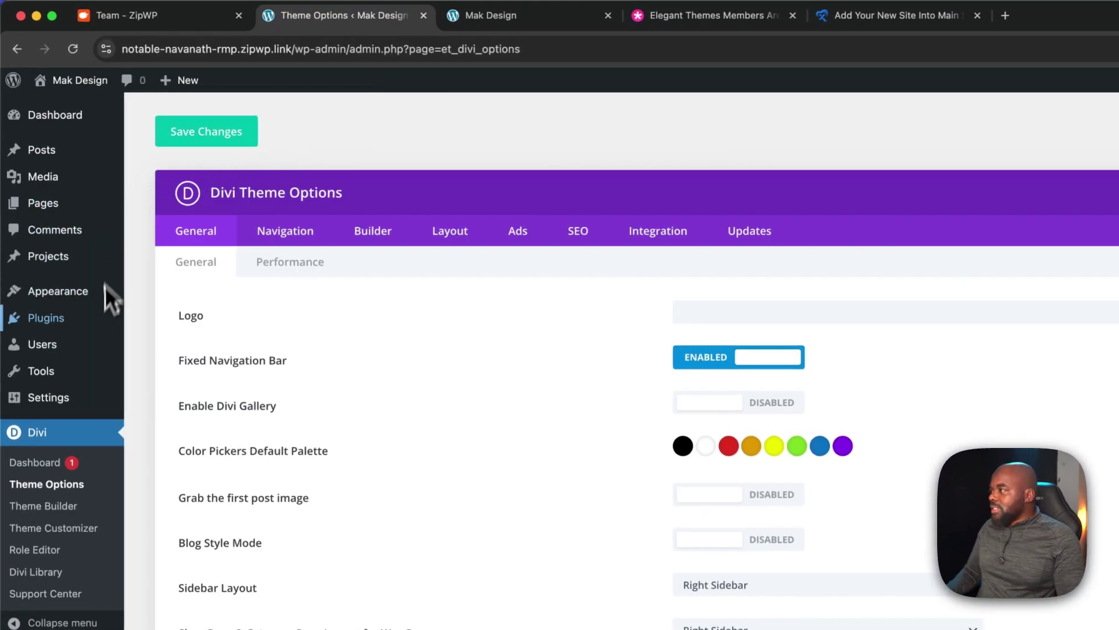
mouse_move(98, 320)
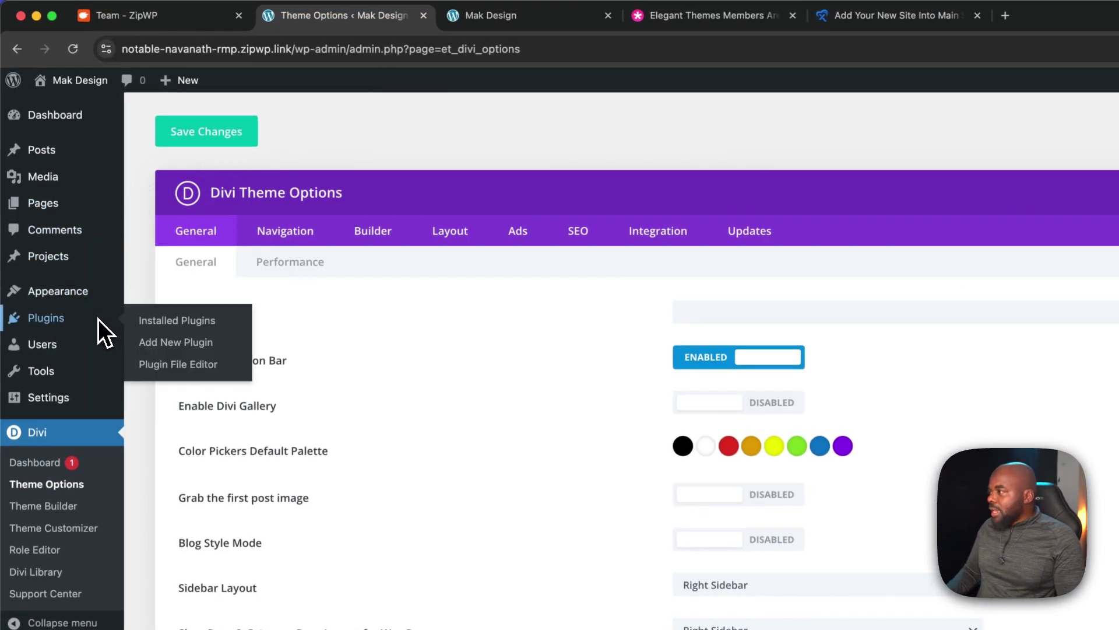
left_click(160, 344)
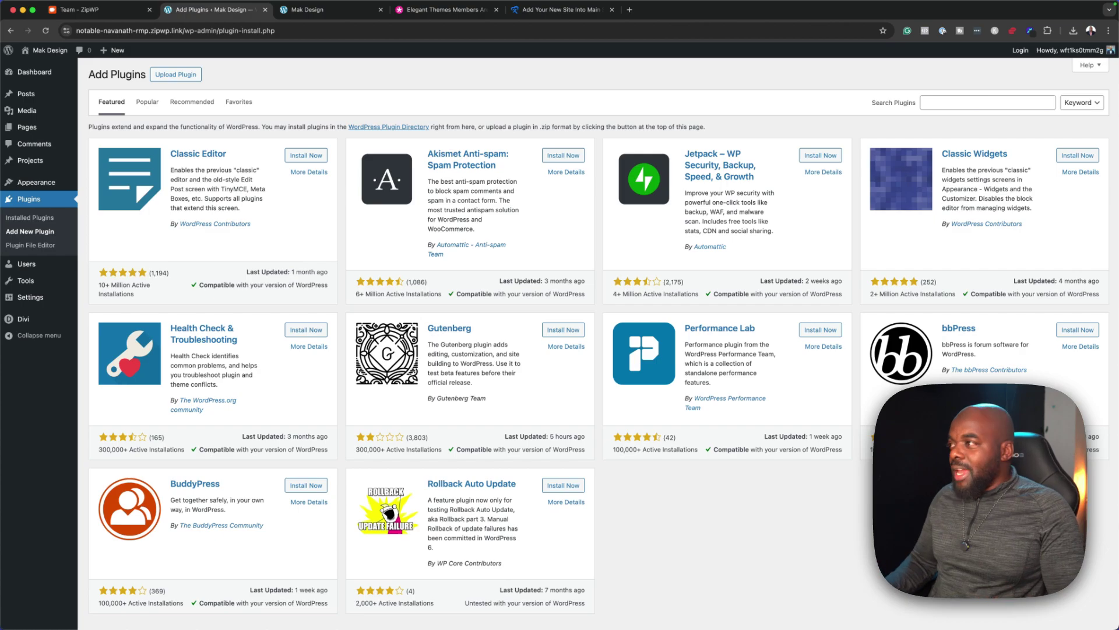
left_click(987, 106)
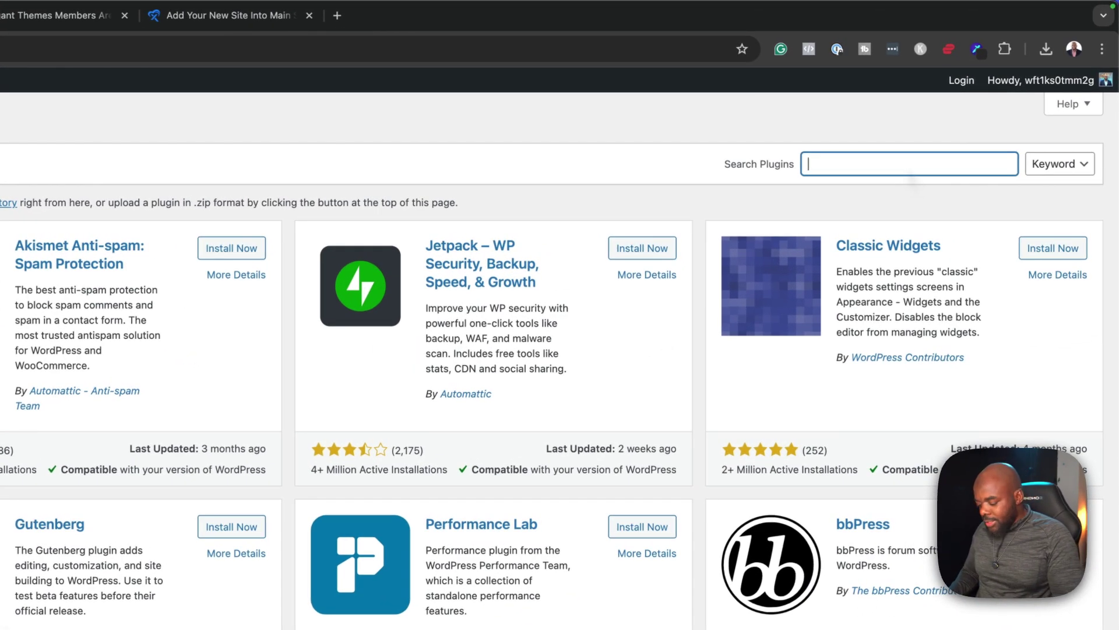
type("wpvivid")
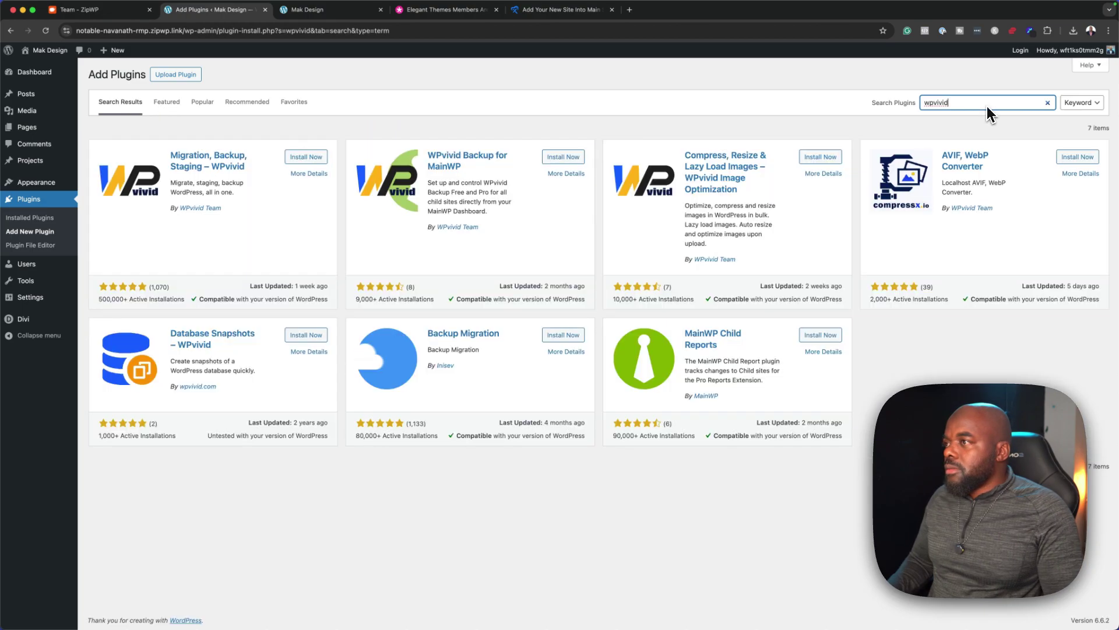
Step: Install and activate the Migration, Backup, Staging – WPvivid plugin, and start a manual backup saved locally
left_click(308, 160)
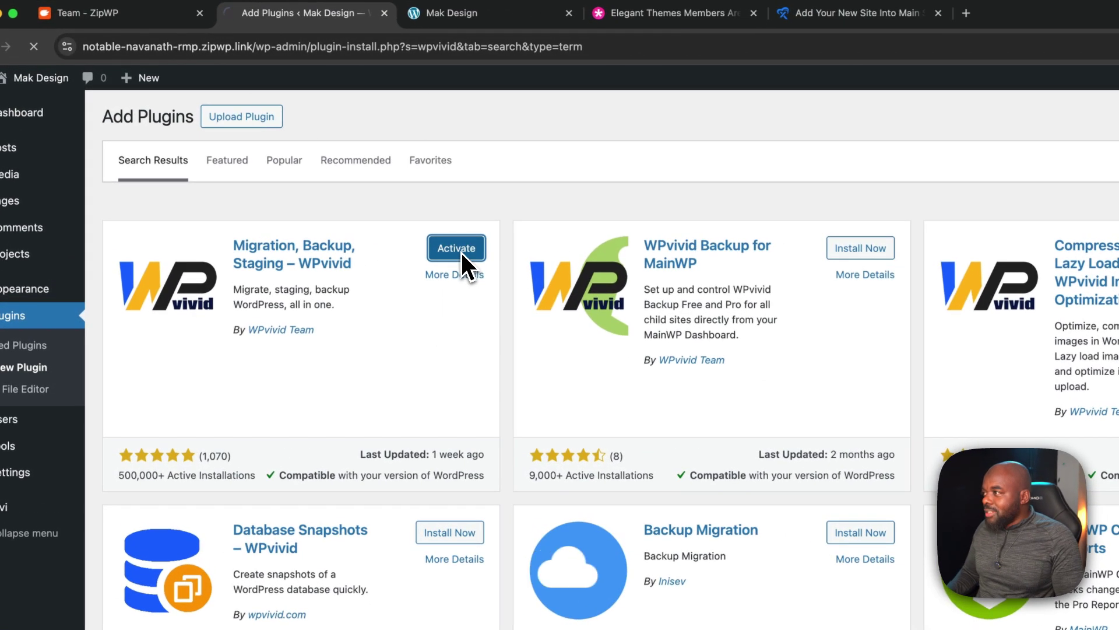
left_click(313, 160)
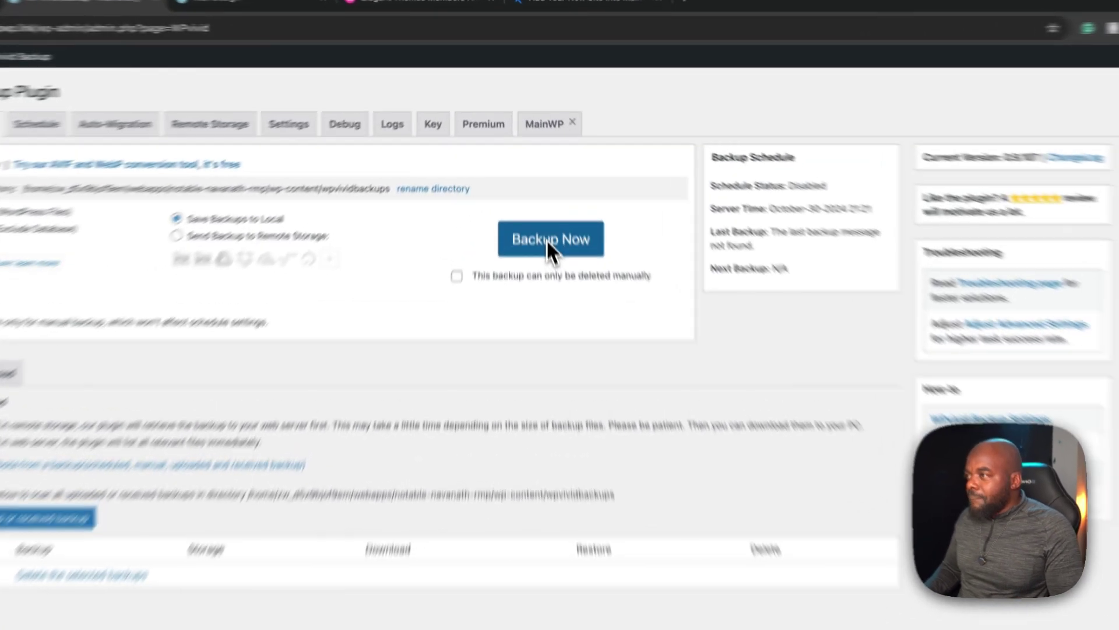
left_click(536, 177)
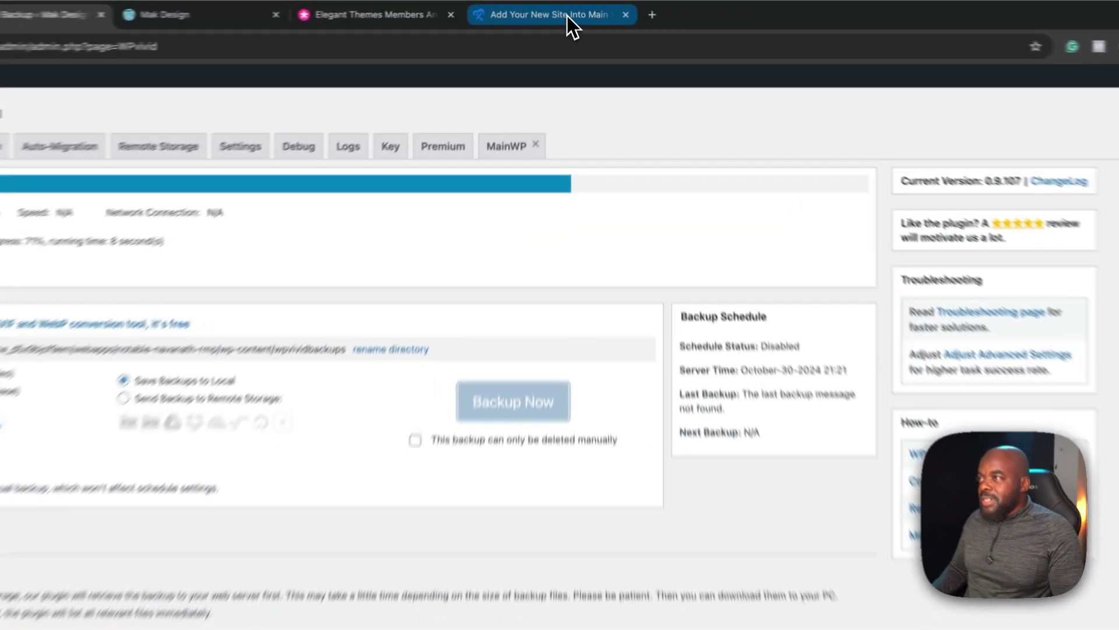
Step: Switch to xCloud and start a new WordPress website on Main Server with the site title New Client
left_click(568, 16)
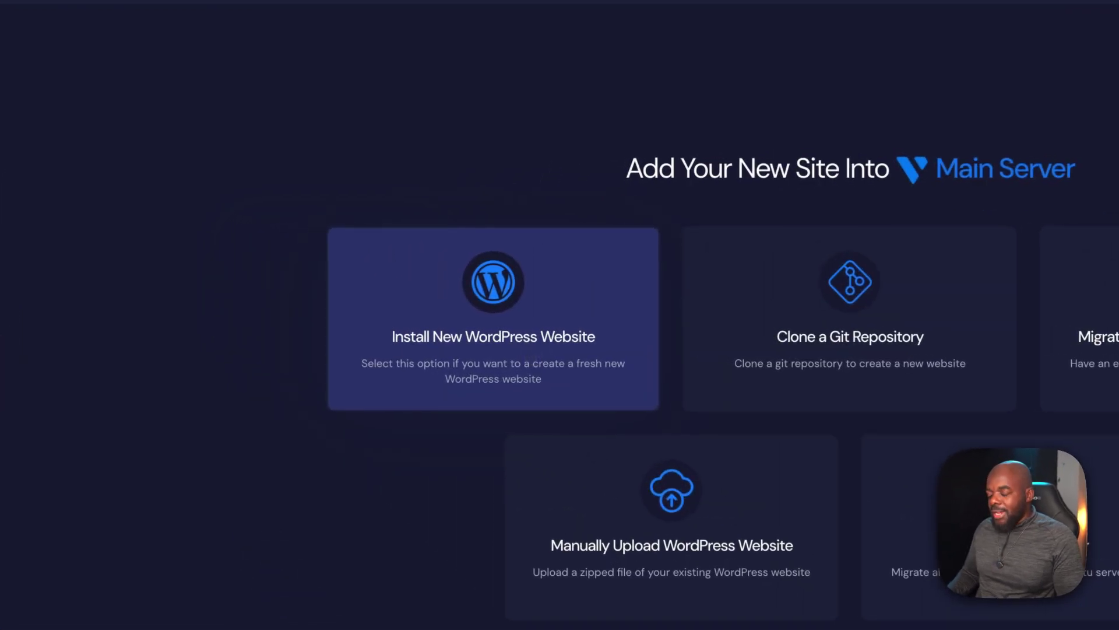
left_click(467, 283)
left_click(540, 251)
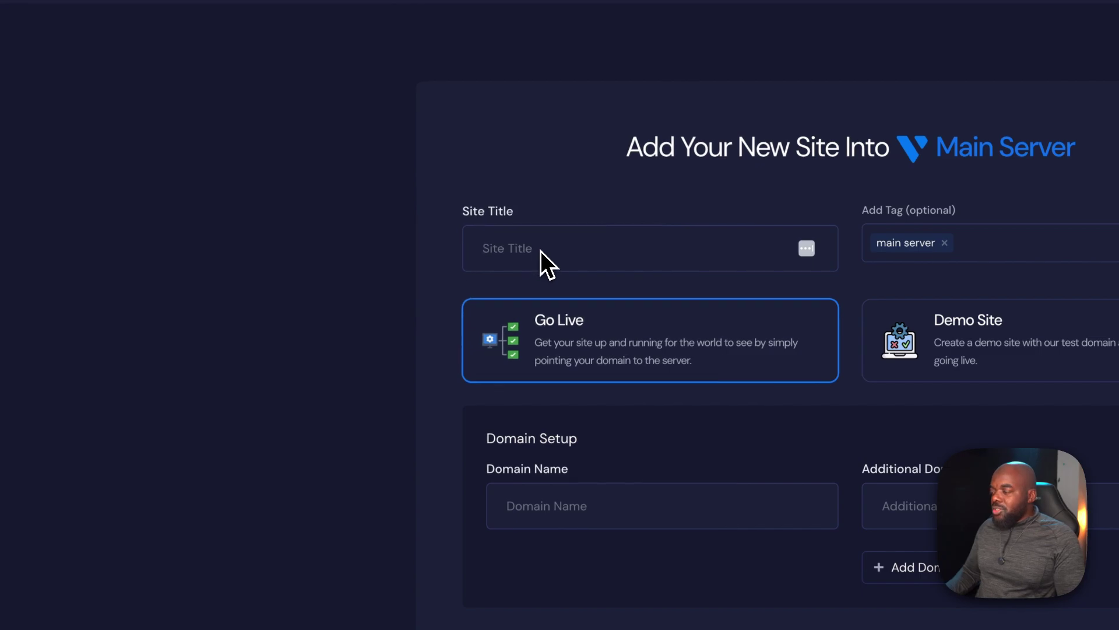
type("New Client")
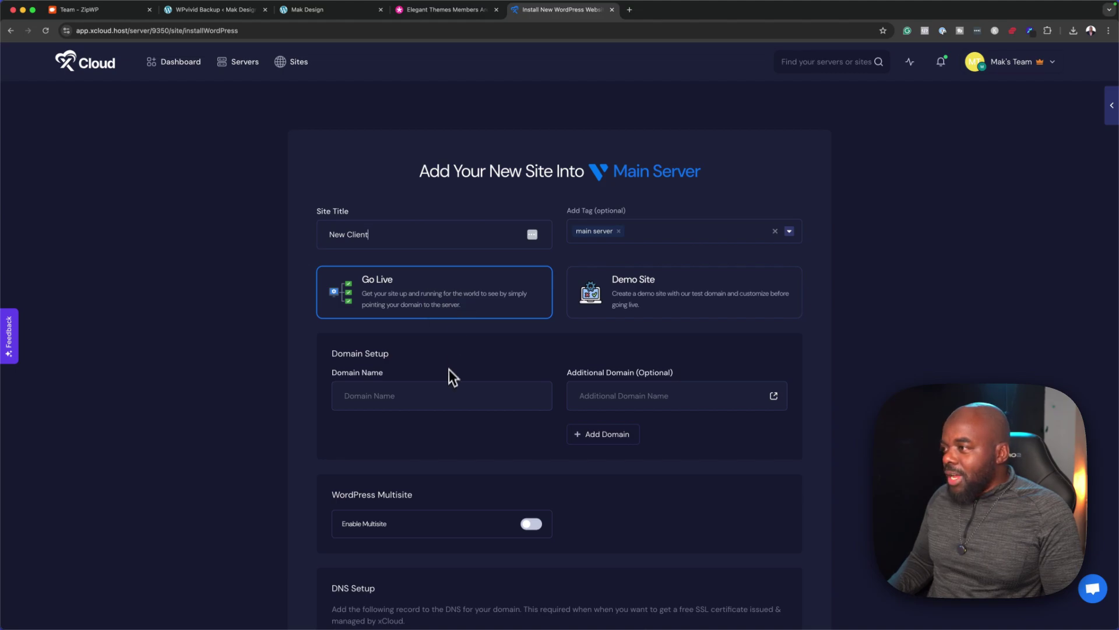
Step: Try to create the site as a live site with the domain name new site, keeping the default options
left_click(437, 397)
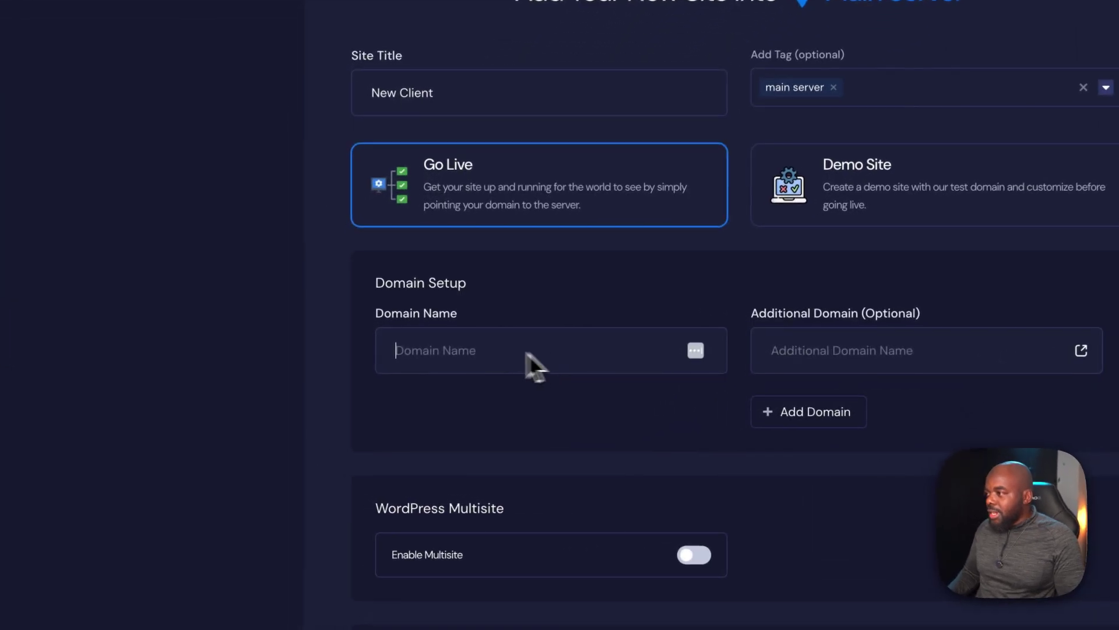
type("new")
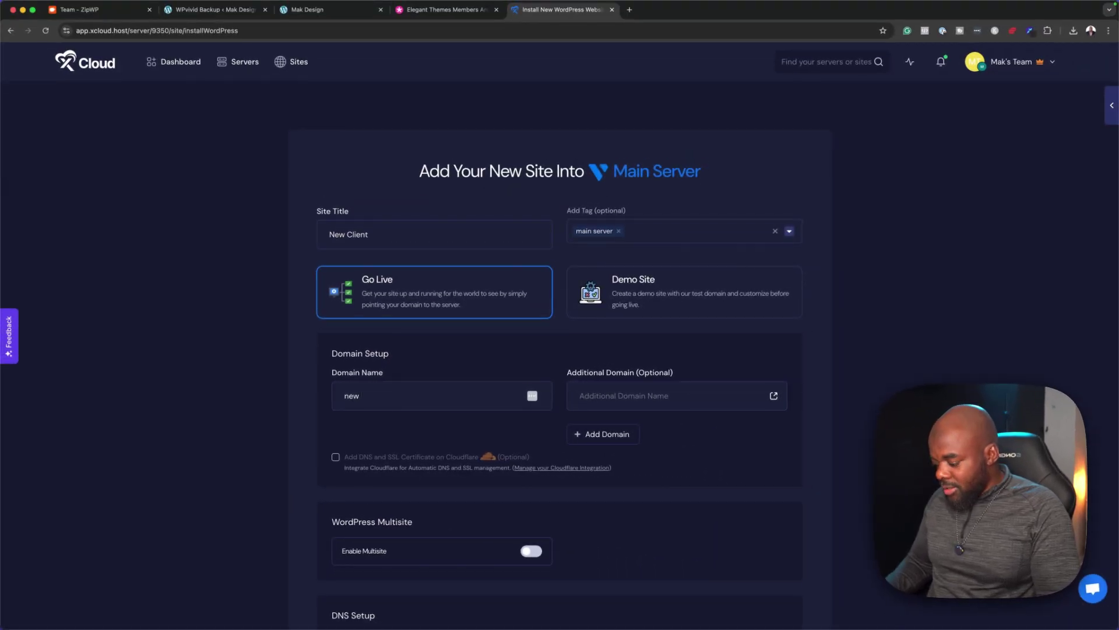
type(" site")
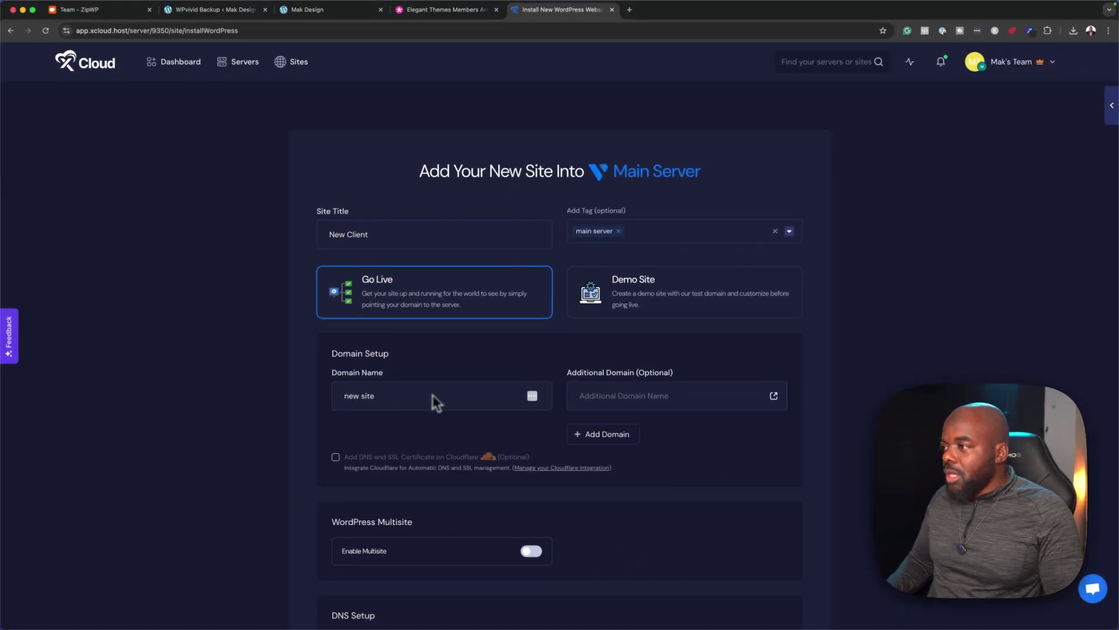
scroll(452, 445, "down", 3)
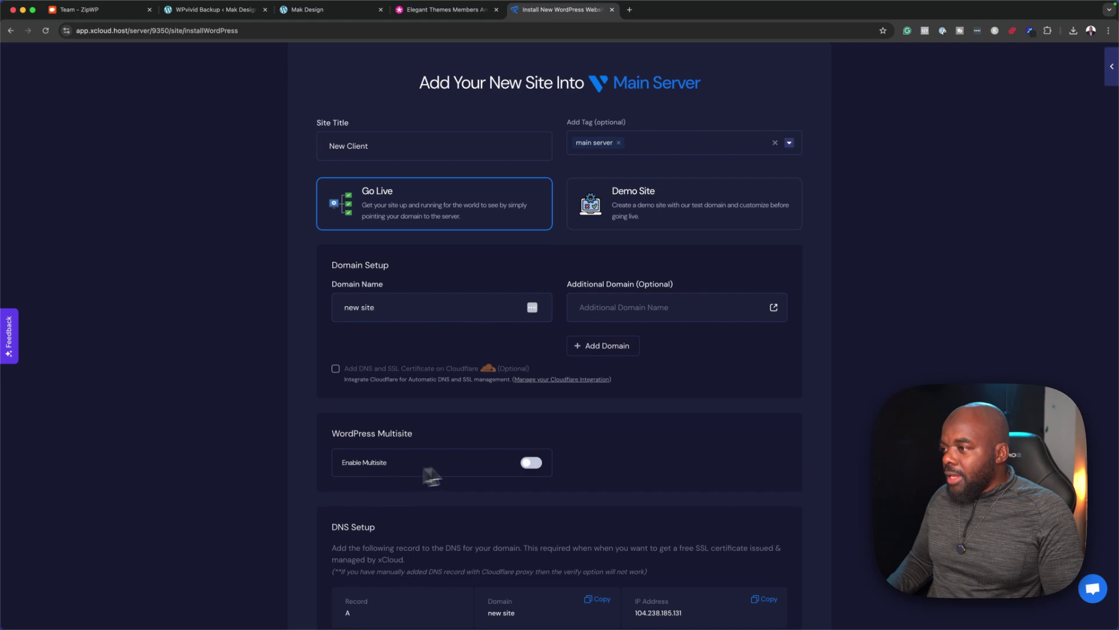
scroll(453, 470, "down", 6)
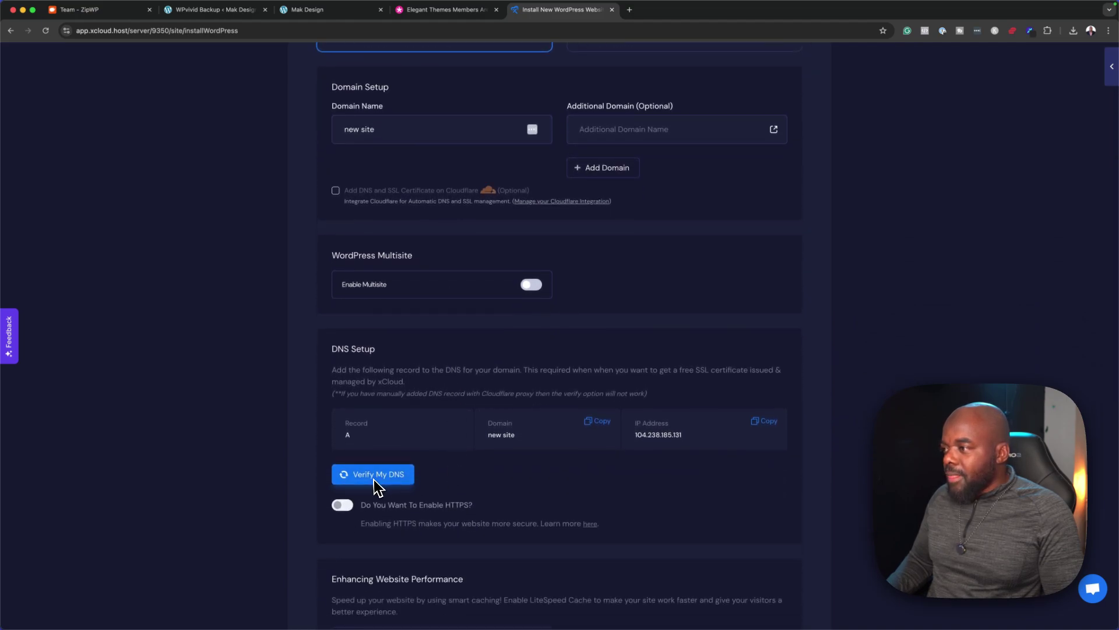
scroll(507, 500, "down", 10)
scroll(526, 504, "down", 4)
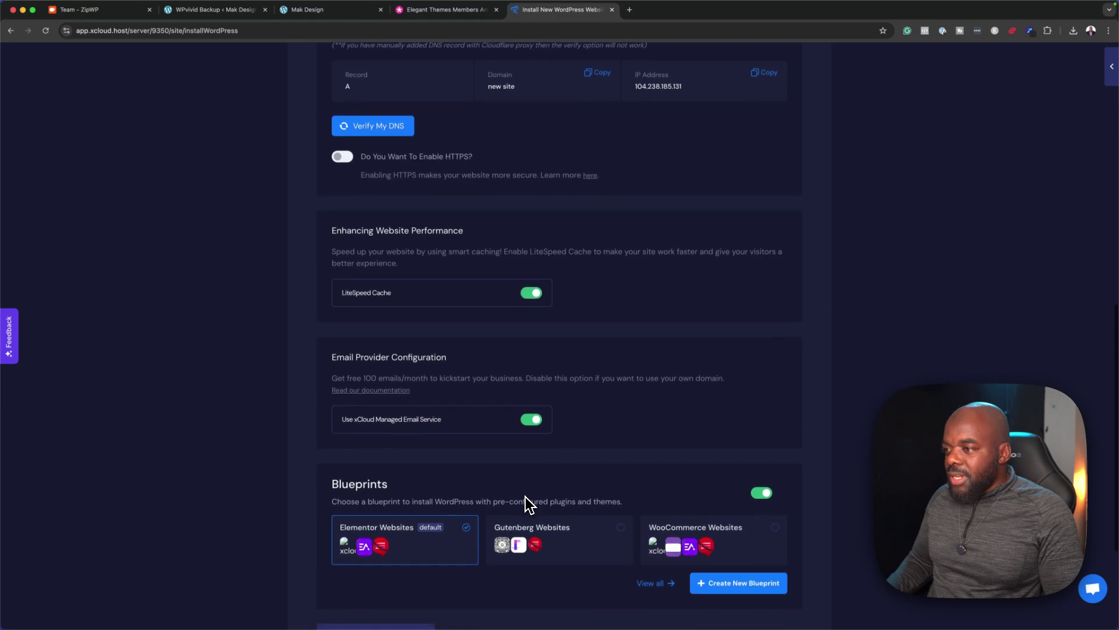
scroll(527, 504, "down", 3)
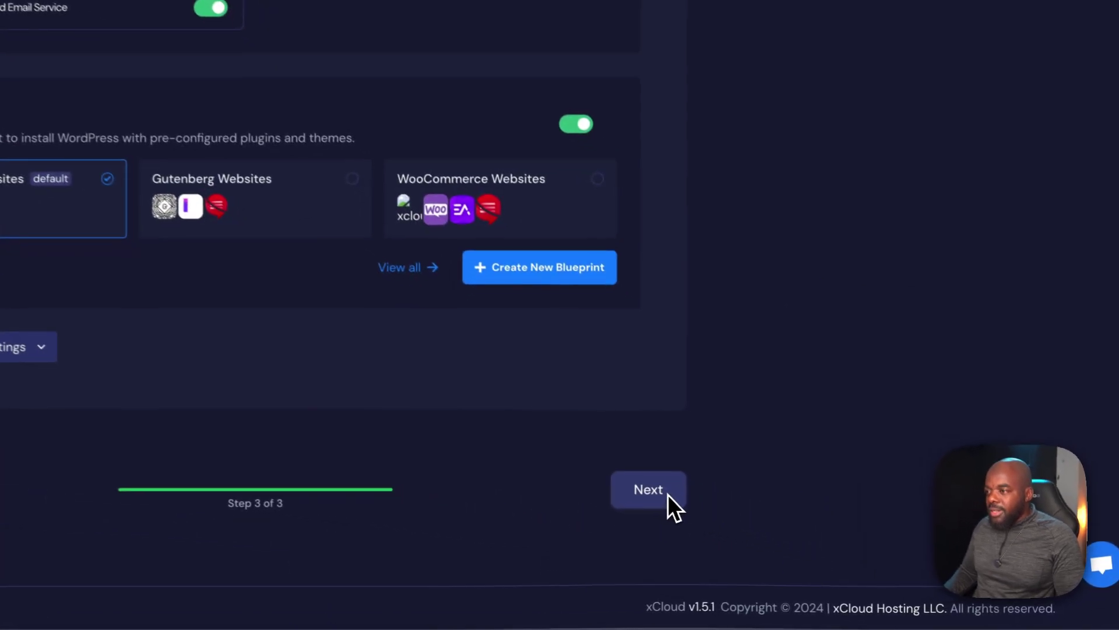
left_click(668, 496)
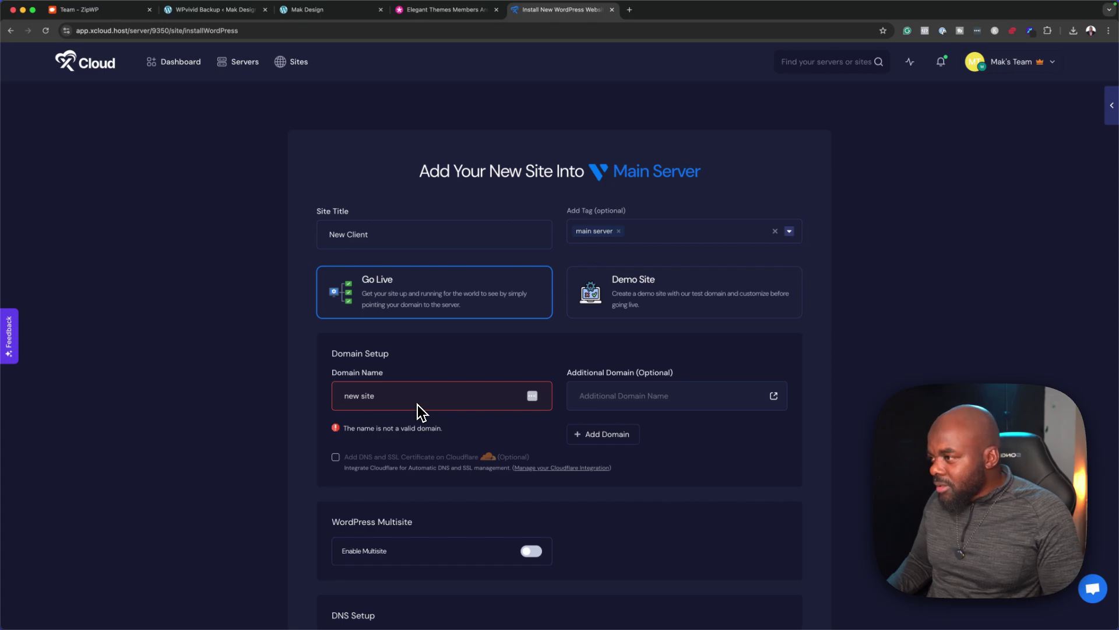
Step: Change the new site to a Demo Site with the auto-generated staging domain, and start its creation
left_click(685, 301)
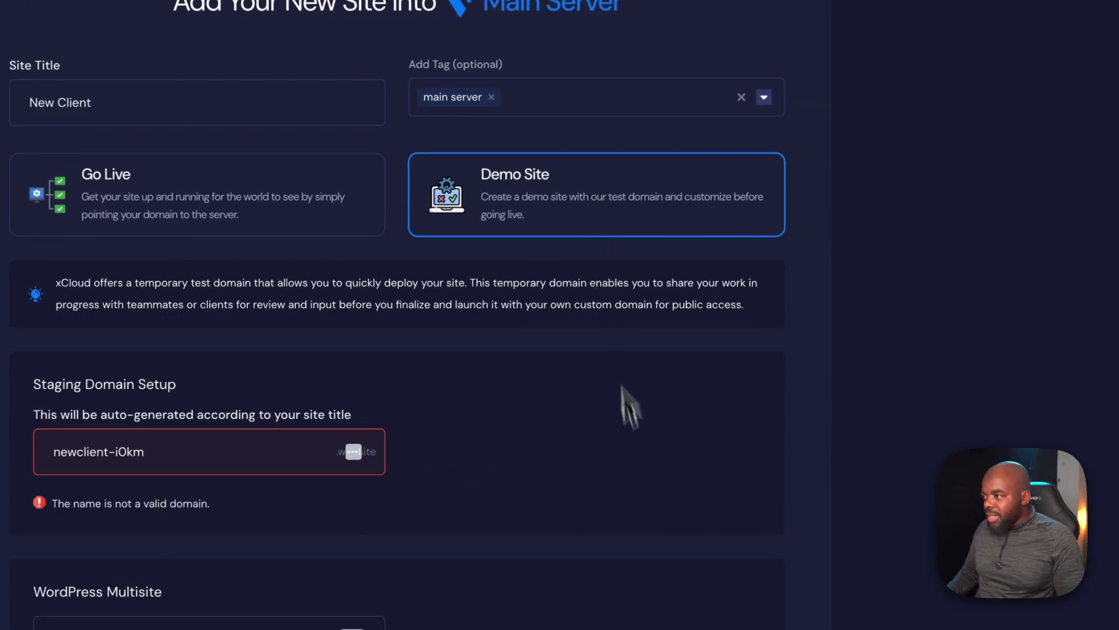
scroll(645, 513, "down", 10)
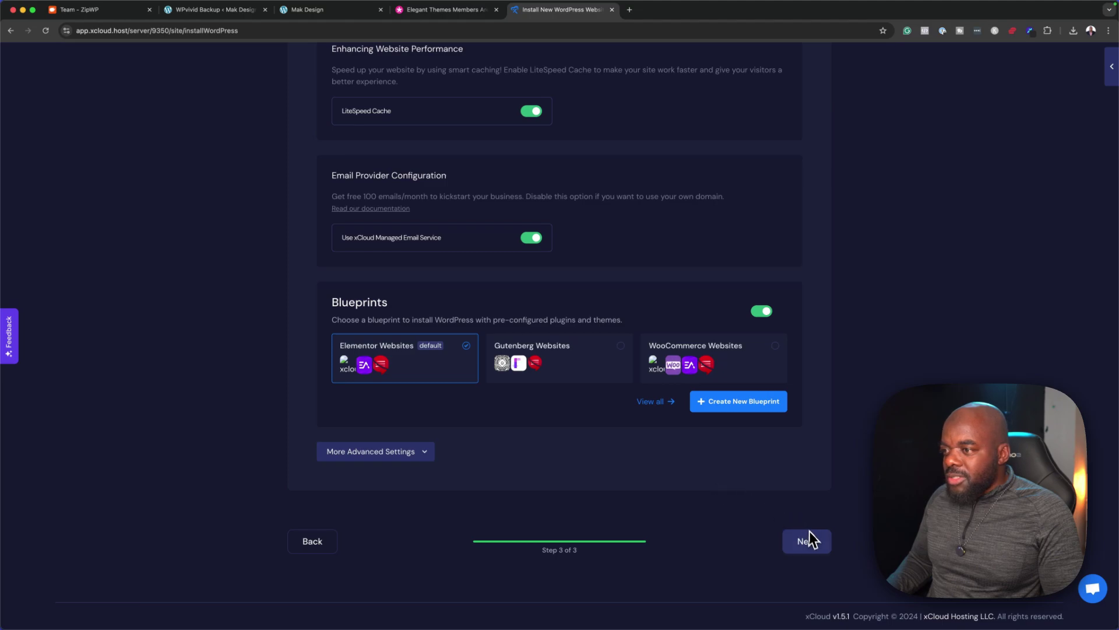
left_click(812, 545)
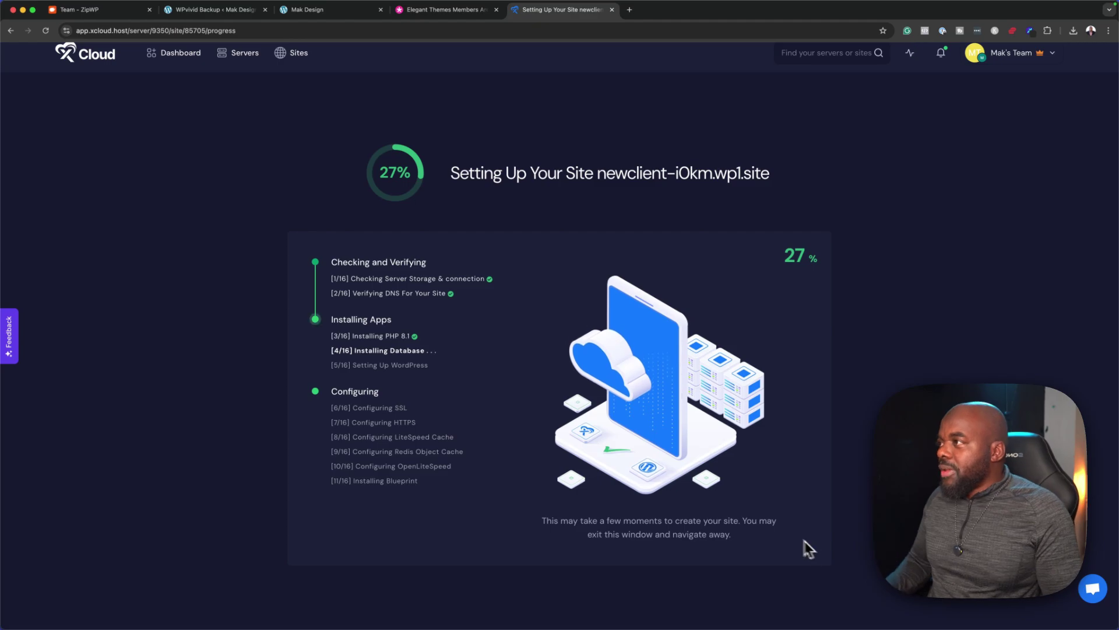
Step: Return to the Mak Design admin, download the WPvivid backup zip, and check it in the browser's download list
left_click(216, 13)
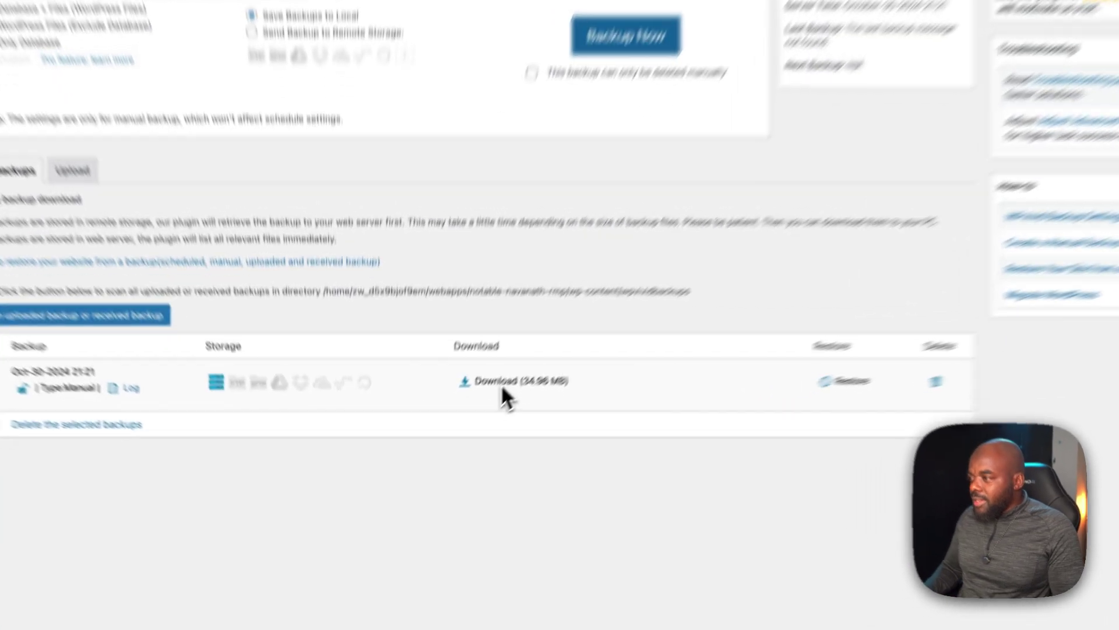
left_click(450, 439)
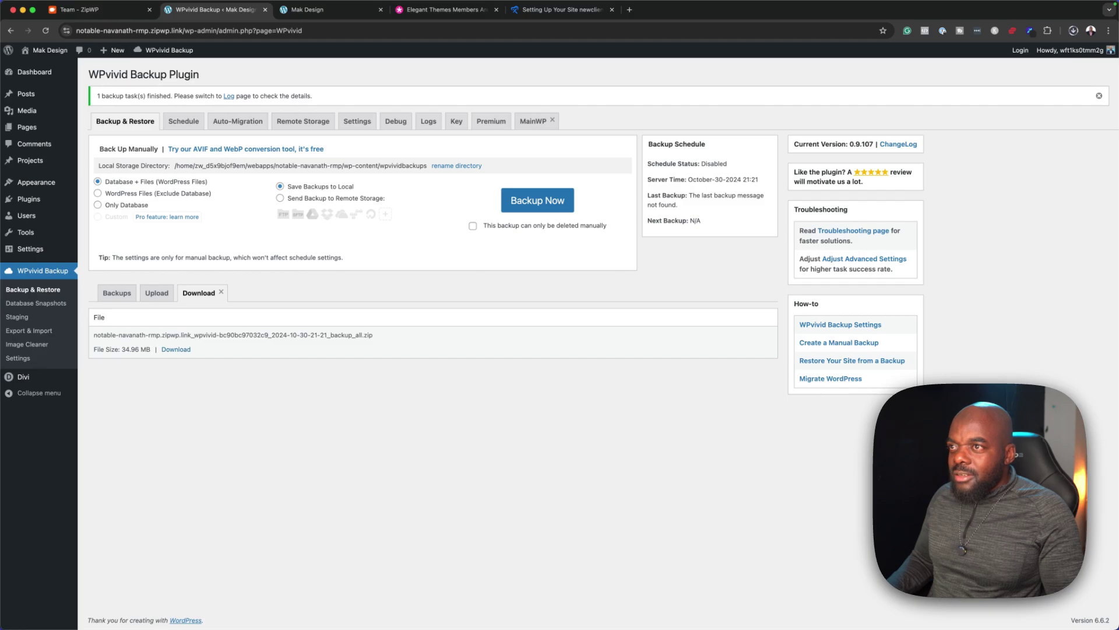
left_click(1073, 31)
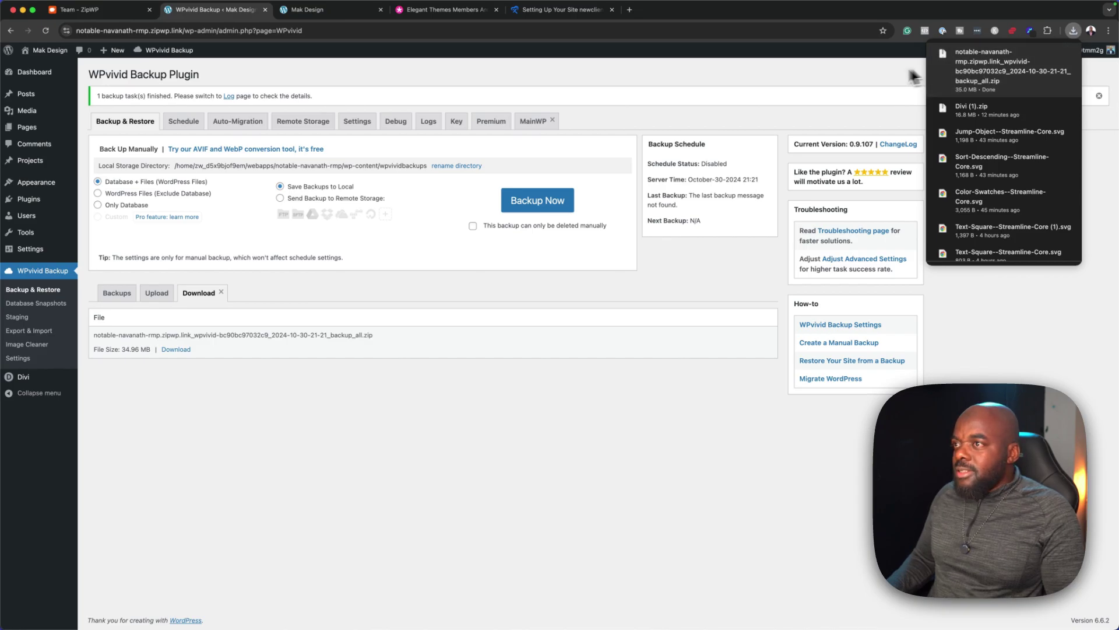
left_click(863, 74)
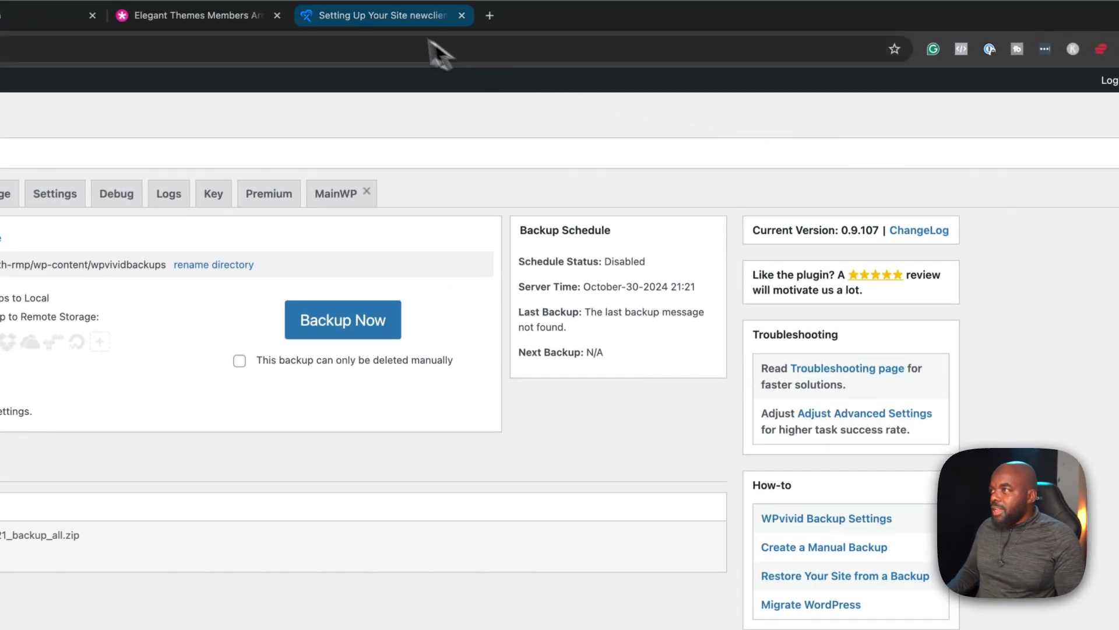
Step: Check the xCloud site setup's progress, and close the Elegant Themes members area and the outdated Mak Design preview
left_click(380, 17)
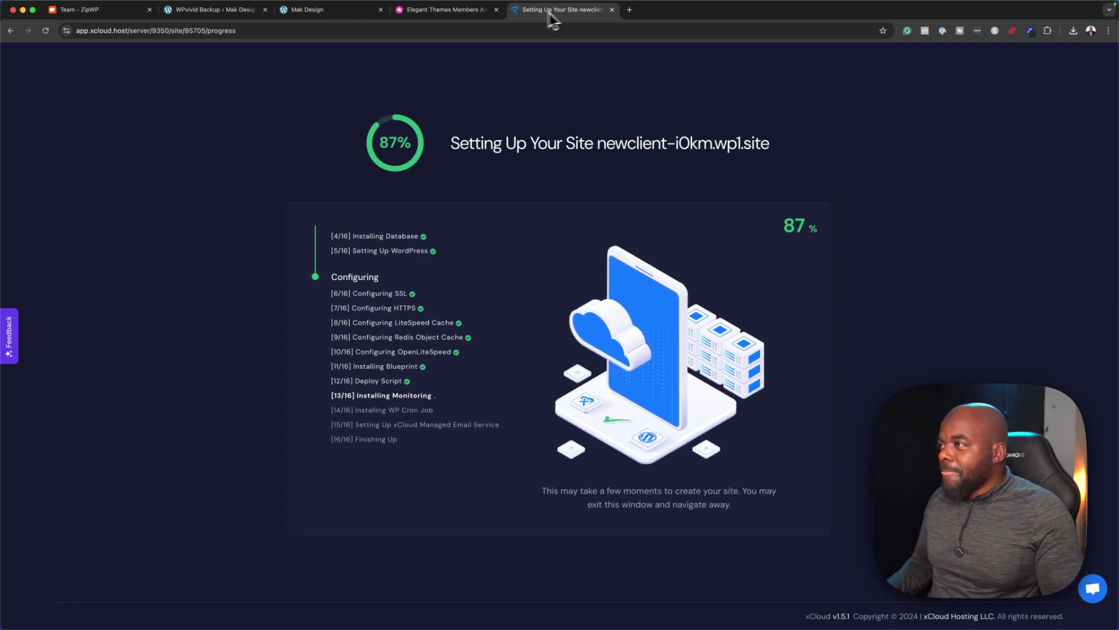
left_click(472, 10)
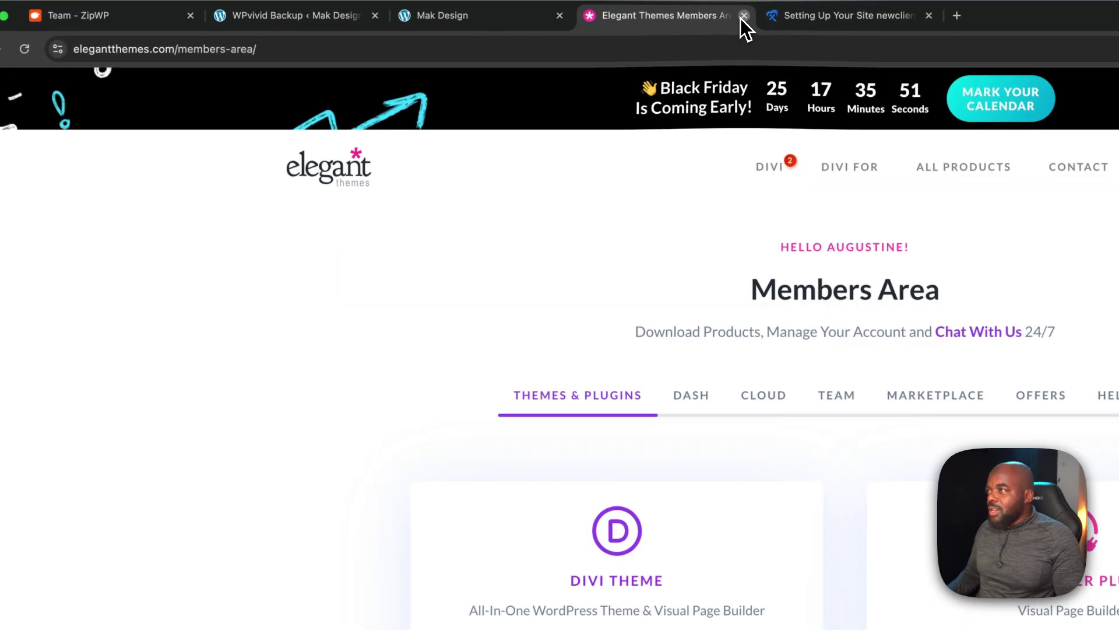
left_click(743, 15)
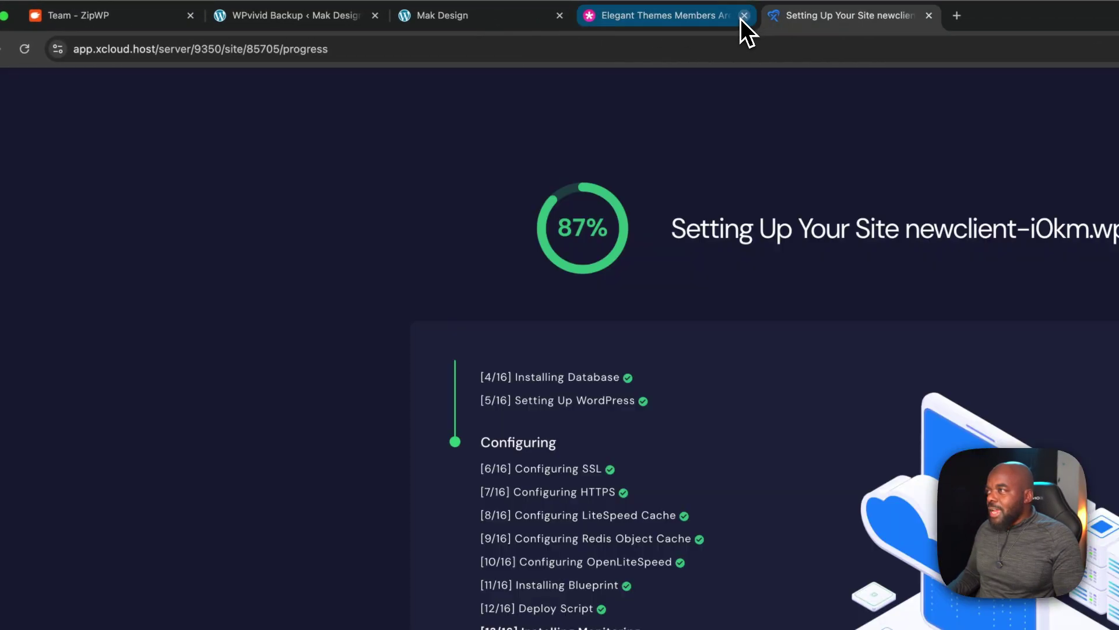
left_click(502, 23)
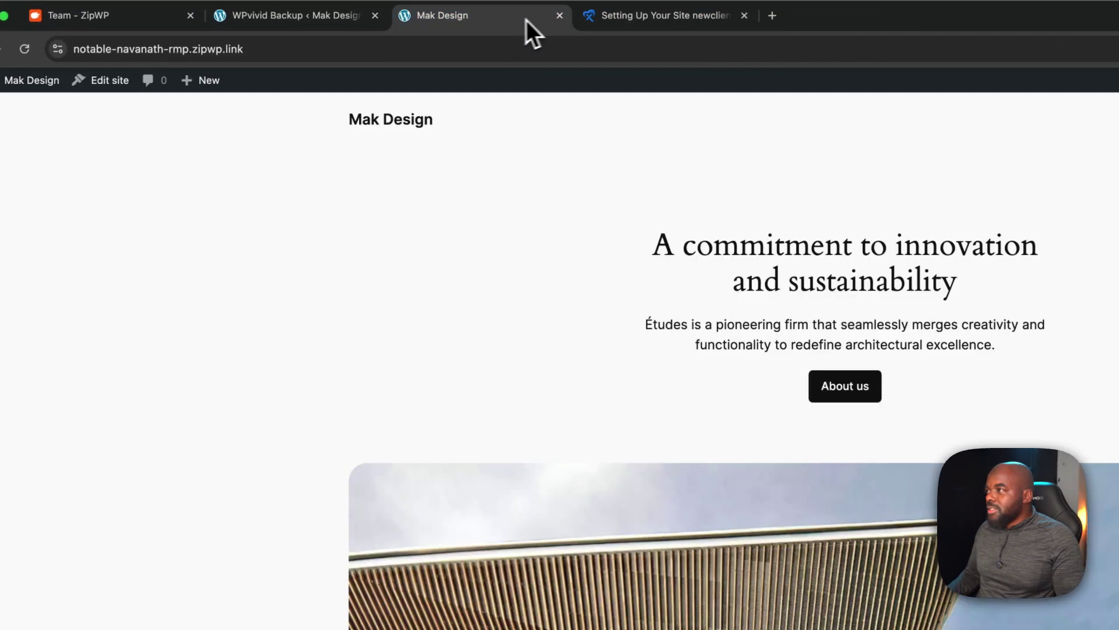
left_click(560, 16)
Step: View the Mak Design front end from its admin, and recheck the xCloud setup's progress before returning to ZipWP
left_click(337, 25)
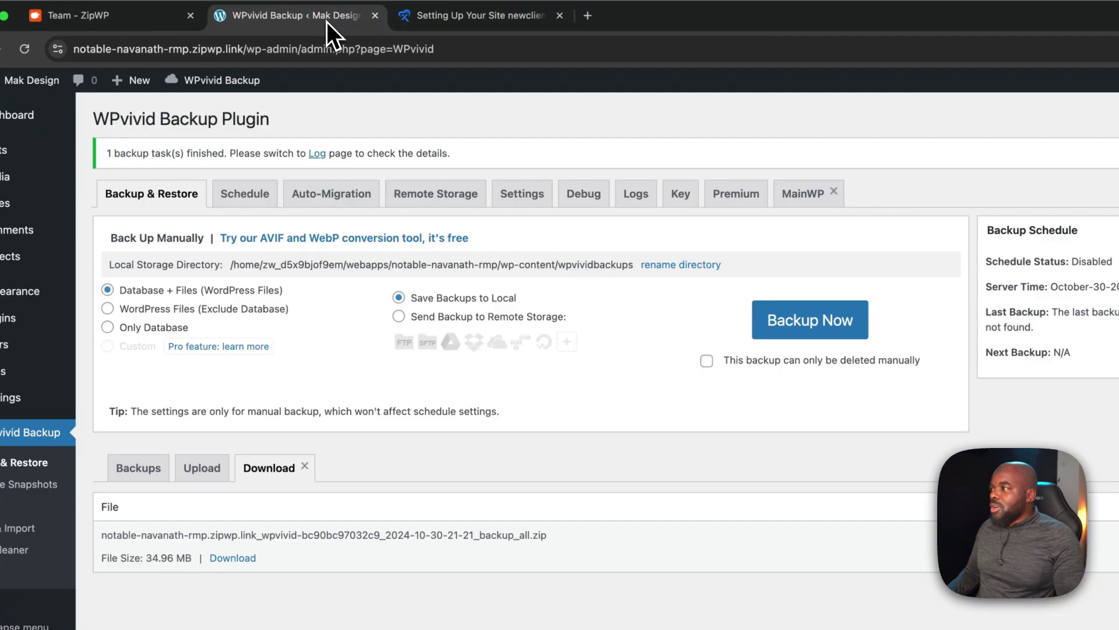
mouse_move(31, 87)
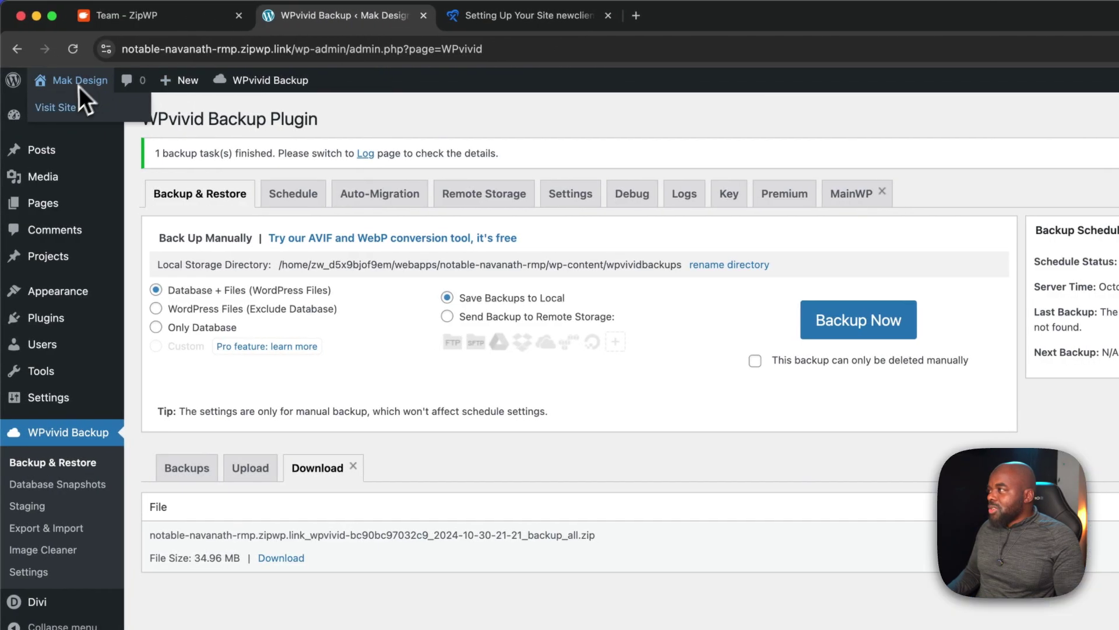
left_click(61, 111)
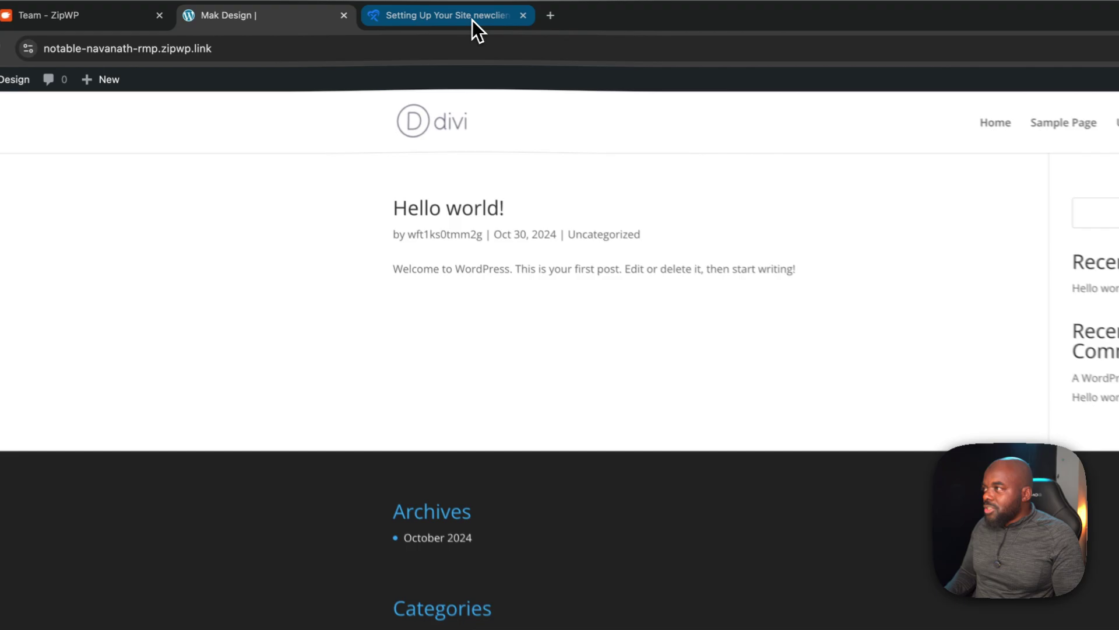
left_click(475, 19)
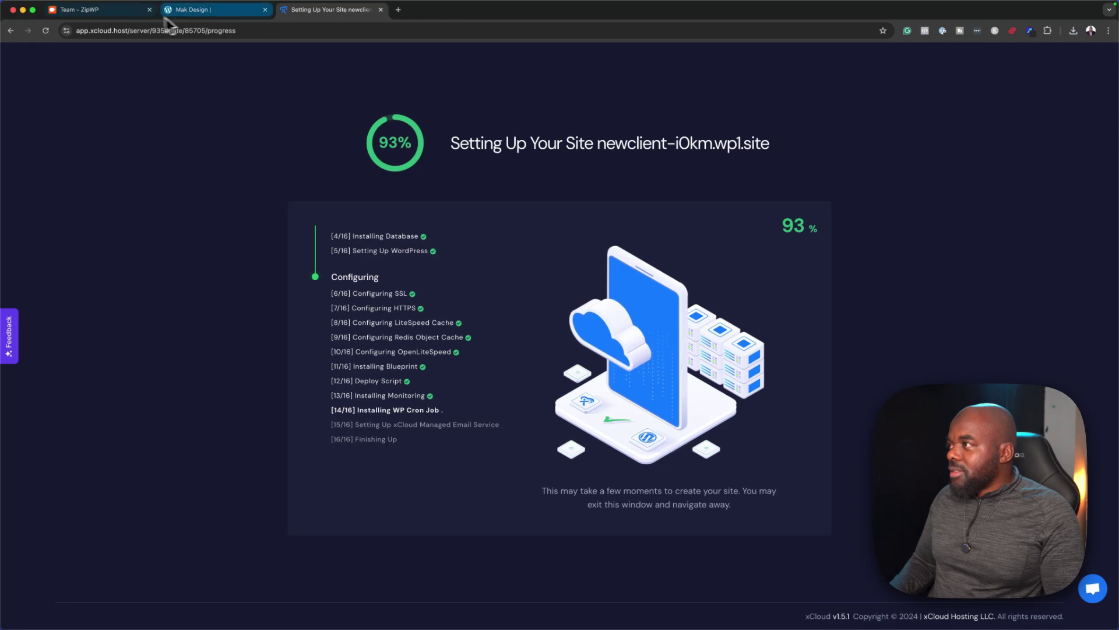
left_click(114, 15)
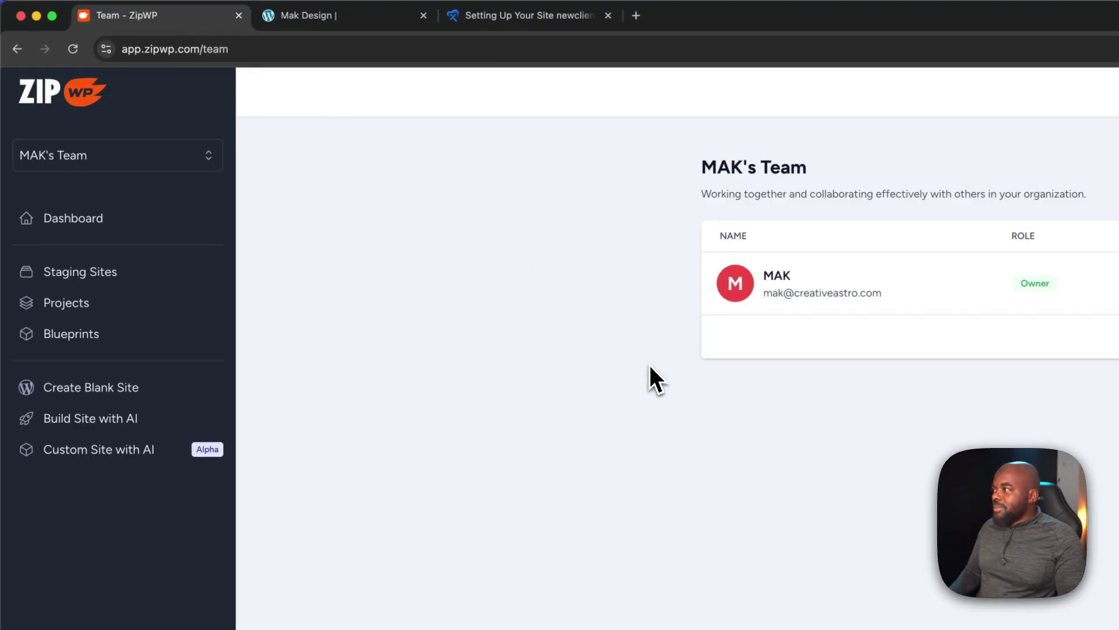
Step: Open the ZipWP dashboard, and select the Mak Design site in the staging sites list
left_click(125, 220)
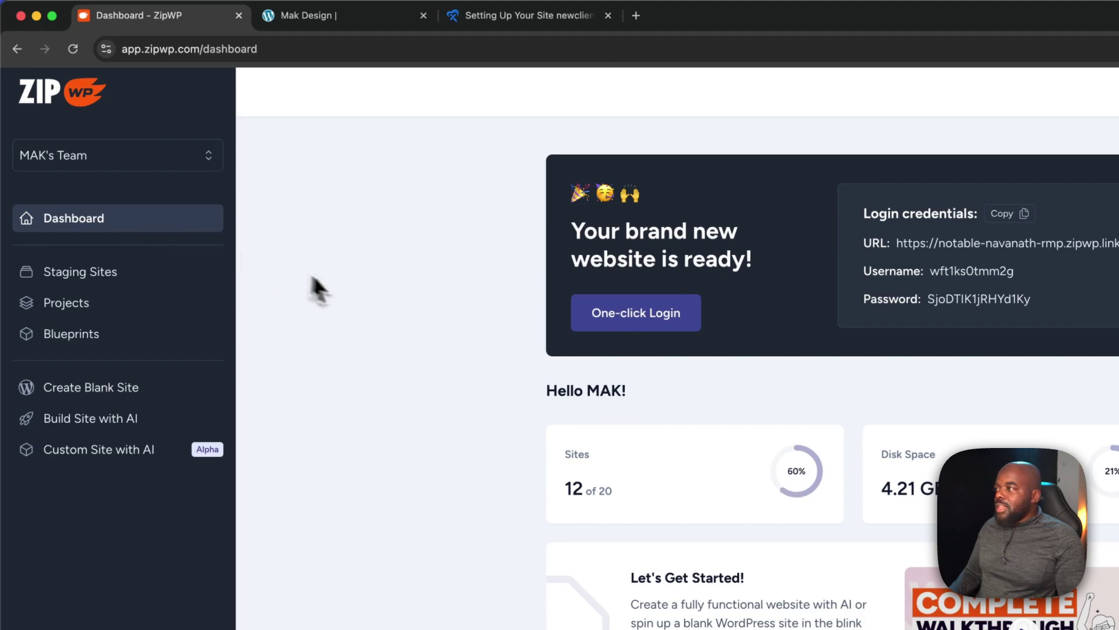
left_click(158, 278)
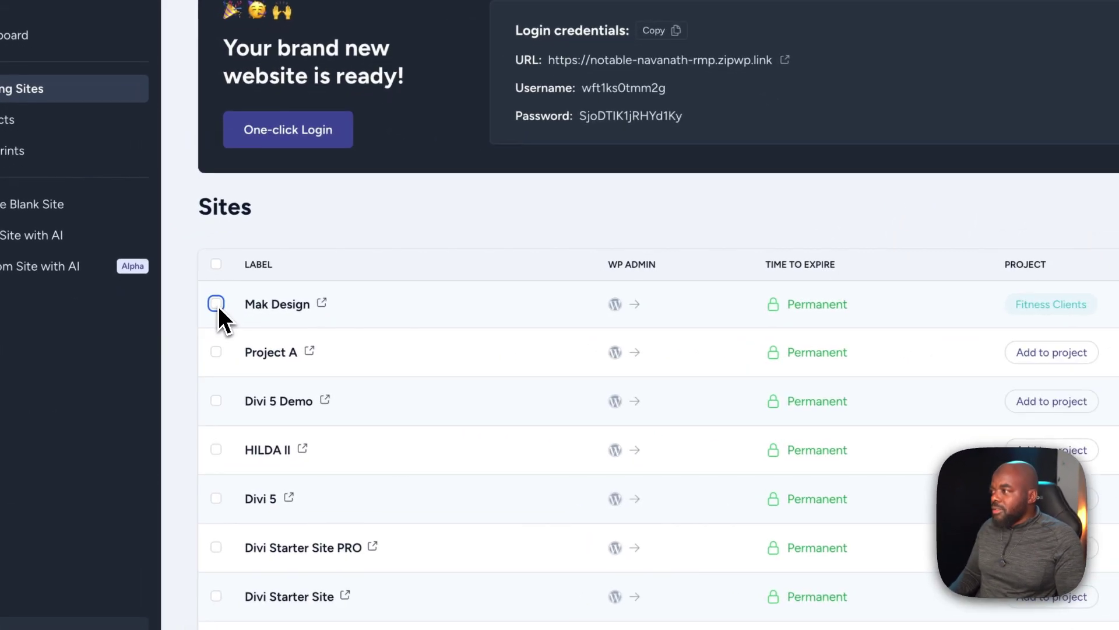
left_click(183, 306)
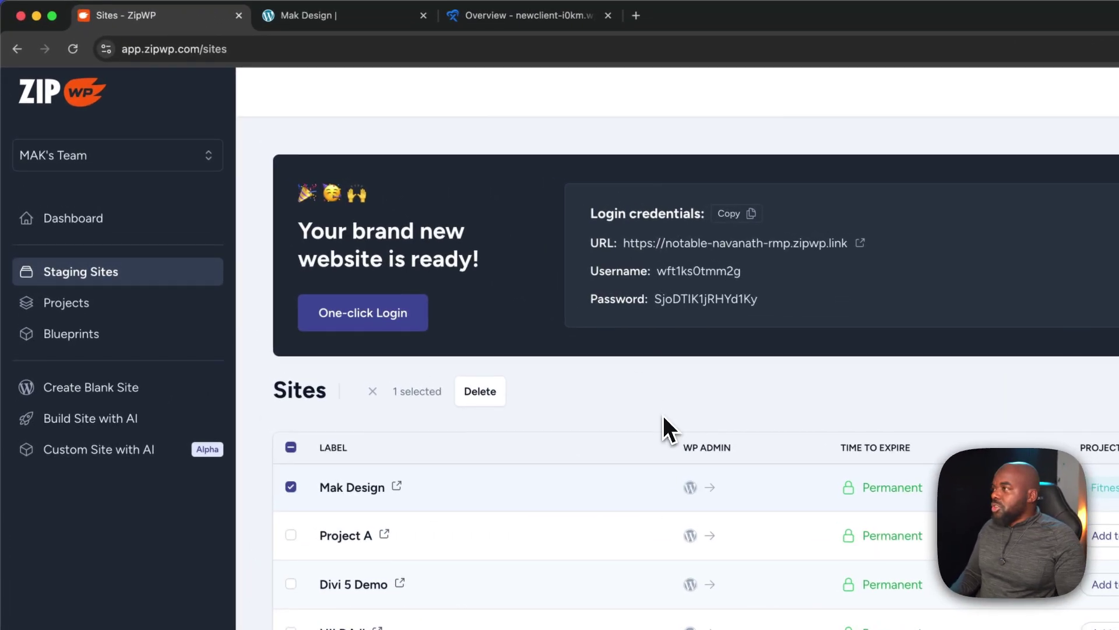
Step: Switch to xCloud, return to the list of all sites, and log in to the WordPress admin of newclient-i0km.wp1.site
left_click(565, 34)
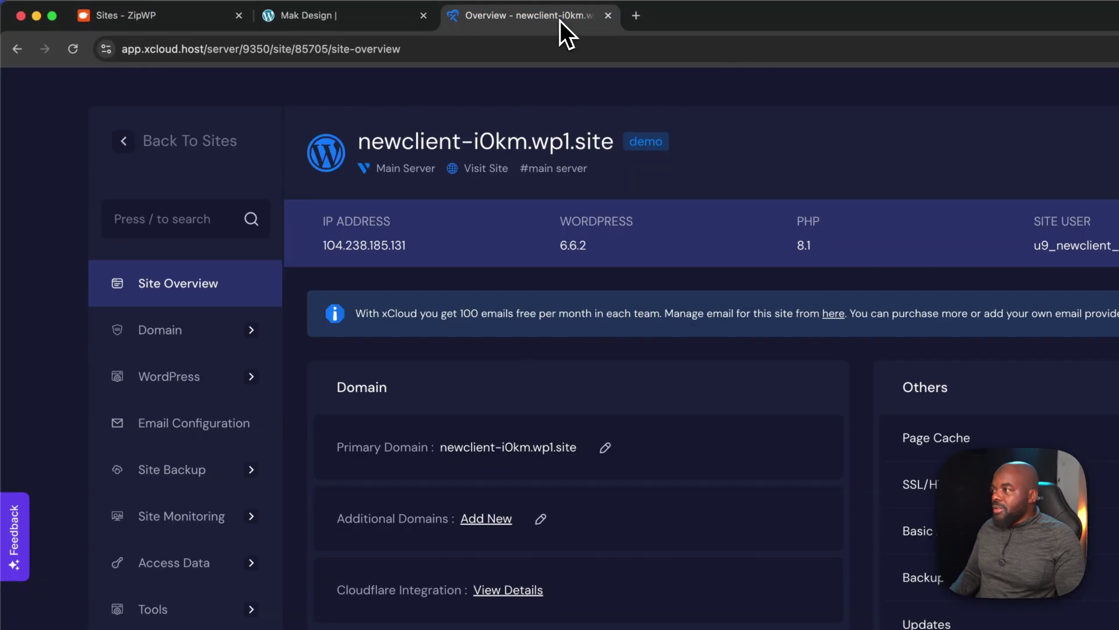
mouse_move(198, 341)
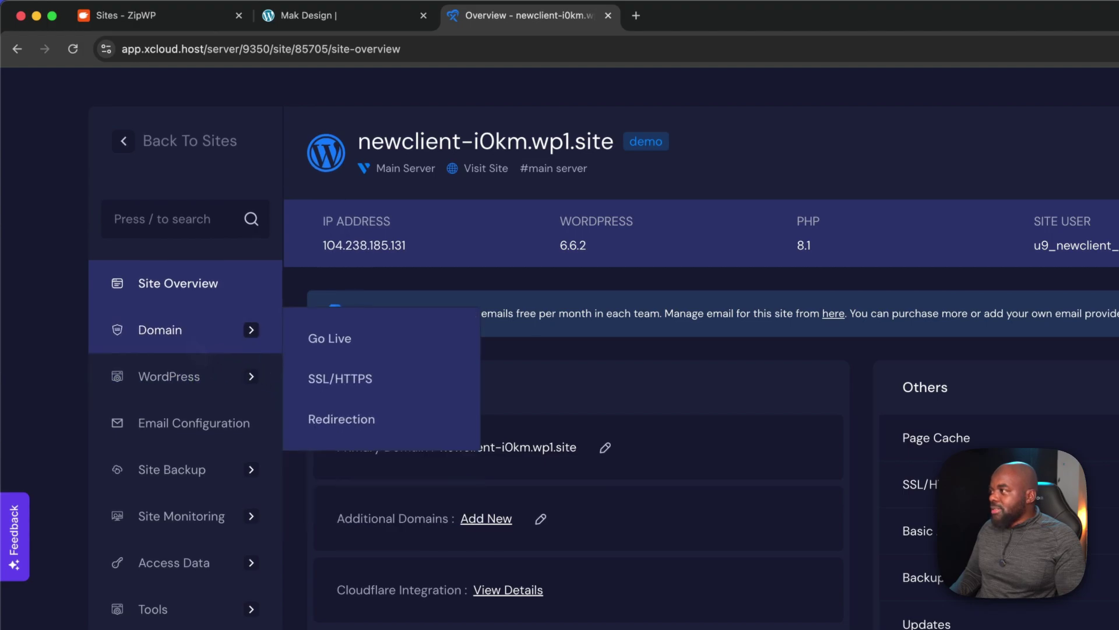
left_click(187, 154)
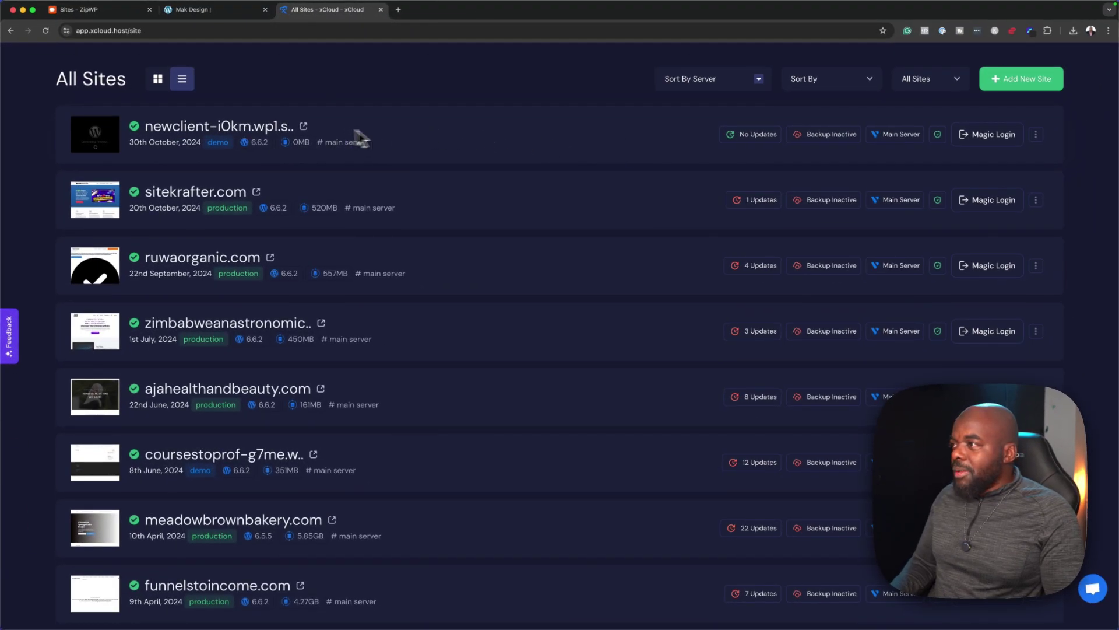
left_click(1015, 135)
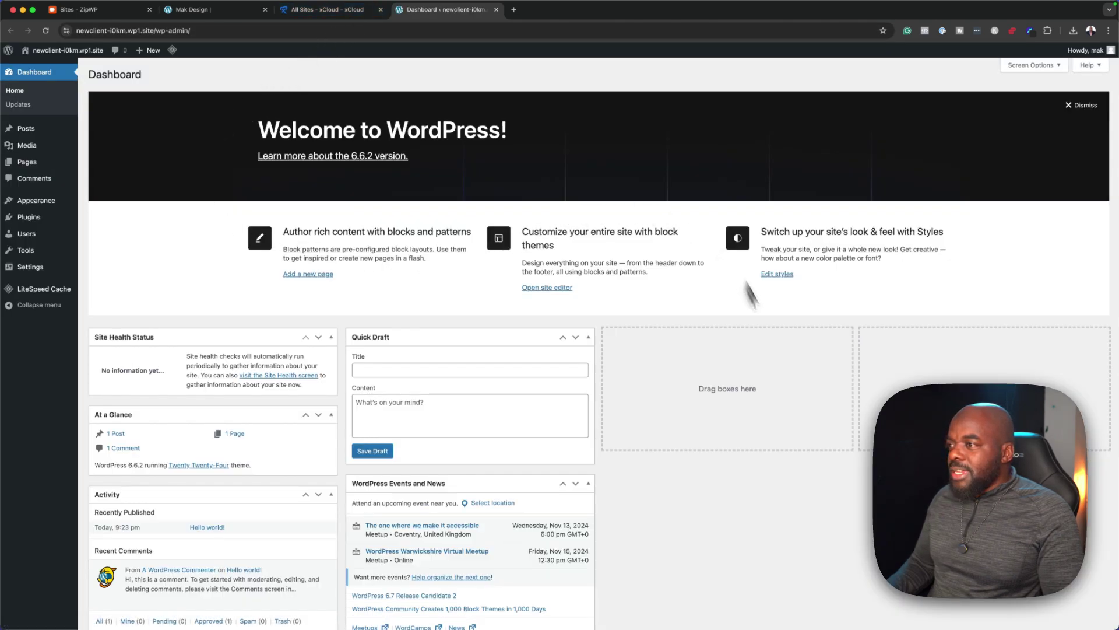
Step: View the new site's front end in a separate tab, and return to its WordPress admin
mouse_move(68, 51)
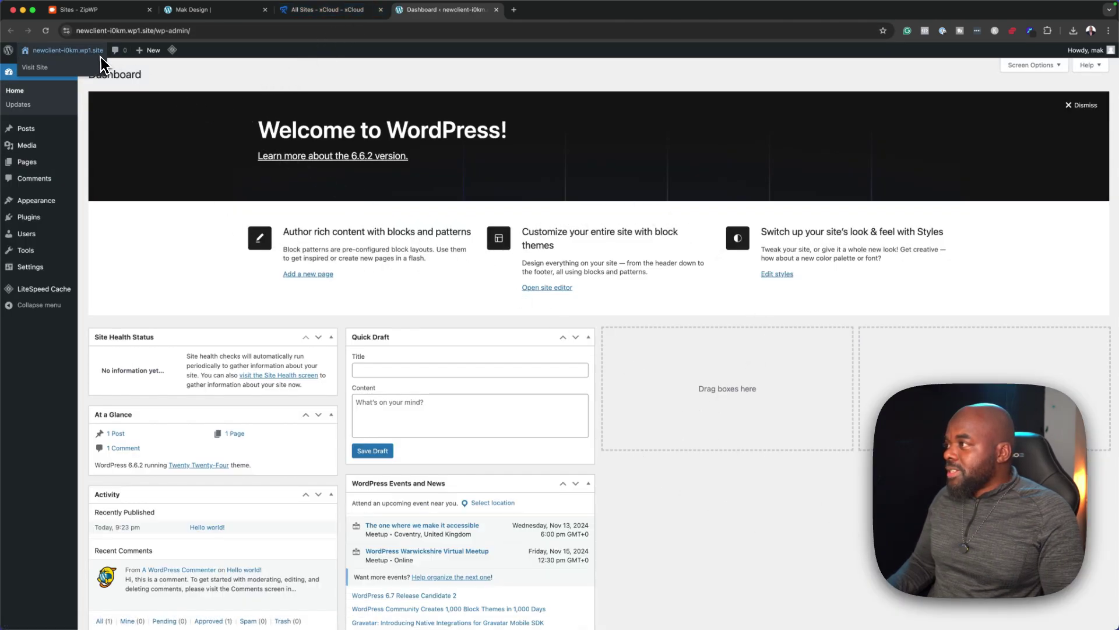
left_click(44, 67, "super")
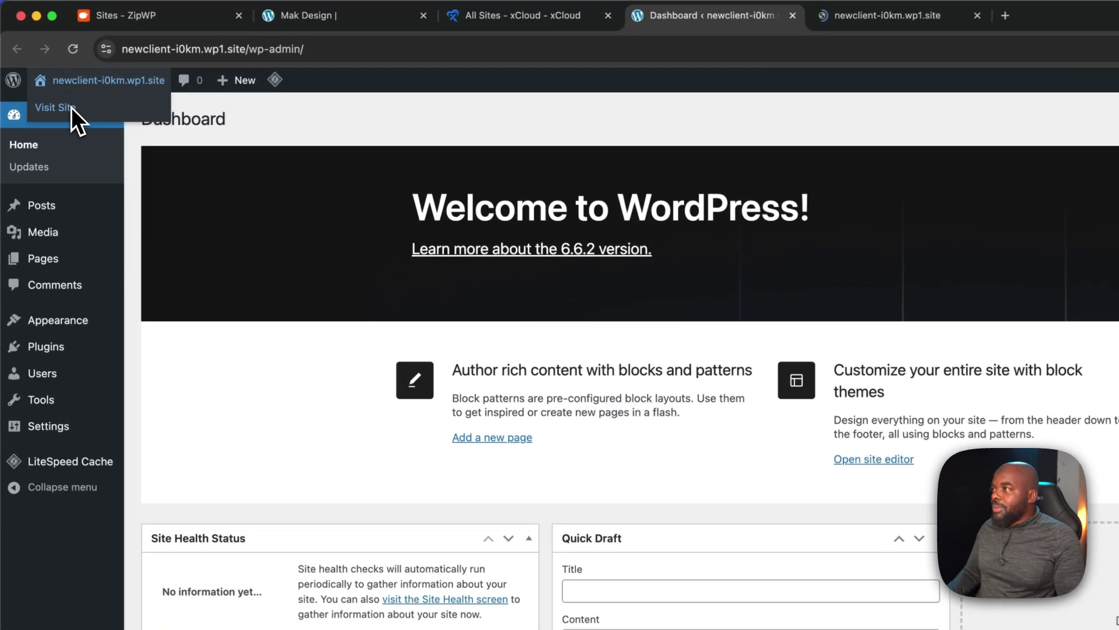
left_click(892, 15)
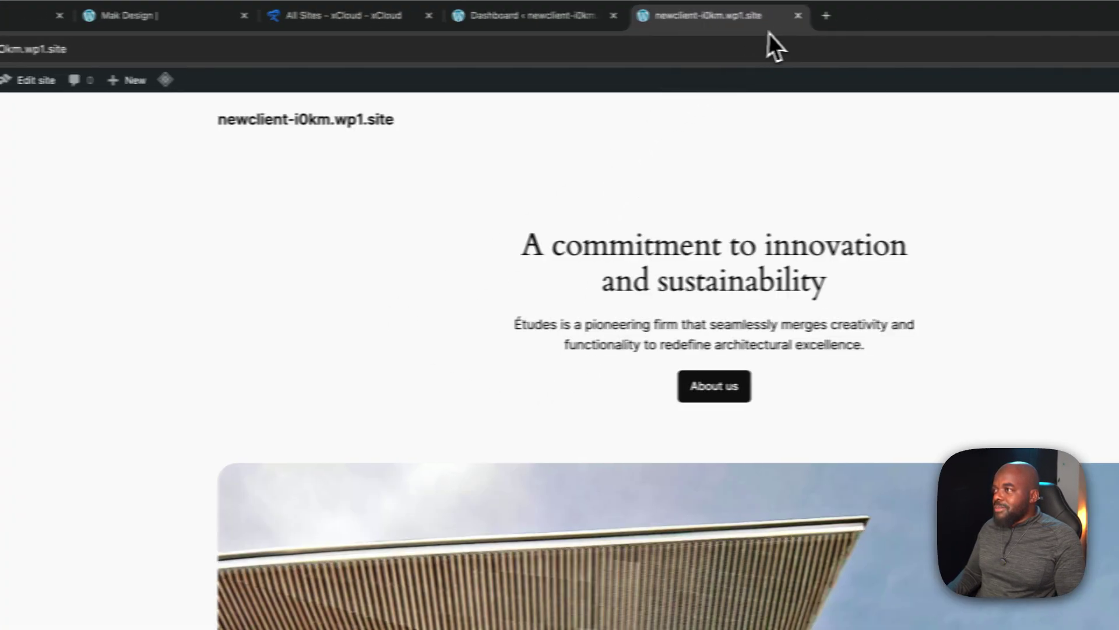
left_click(498, 15)
Step: Find the "Migration, Backup, Staging – WPvivid" plugin by searching for "wpvivid", and install and activate it on the new site
mouse_move(124, 352)
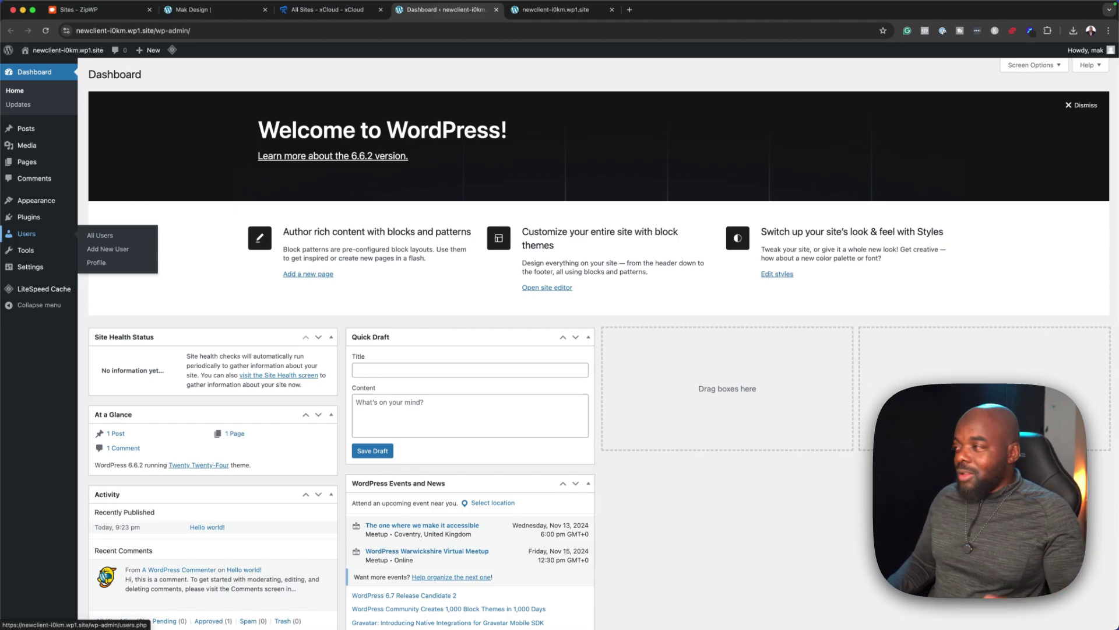
mouse_move(51, 220)
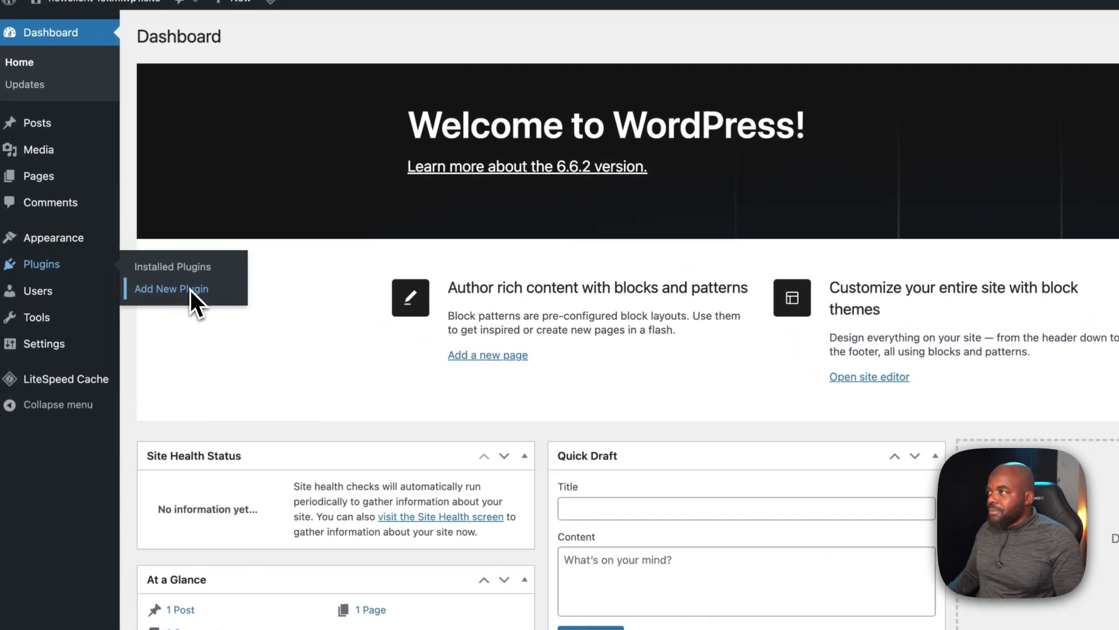
left_click(190, 290)
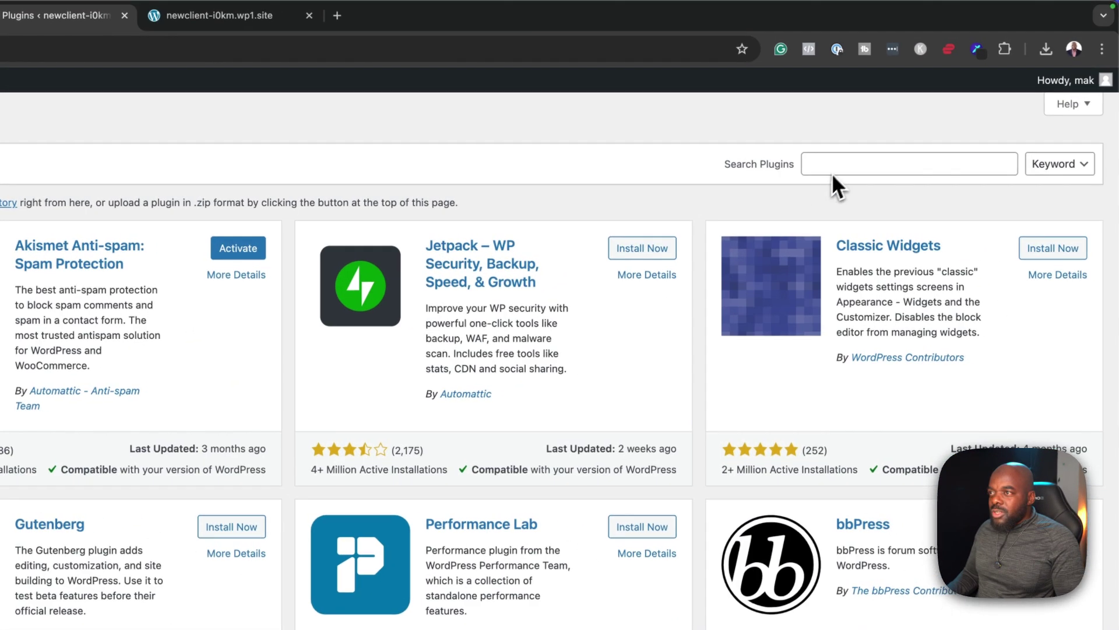
left_click(839, 167)
type("wp")
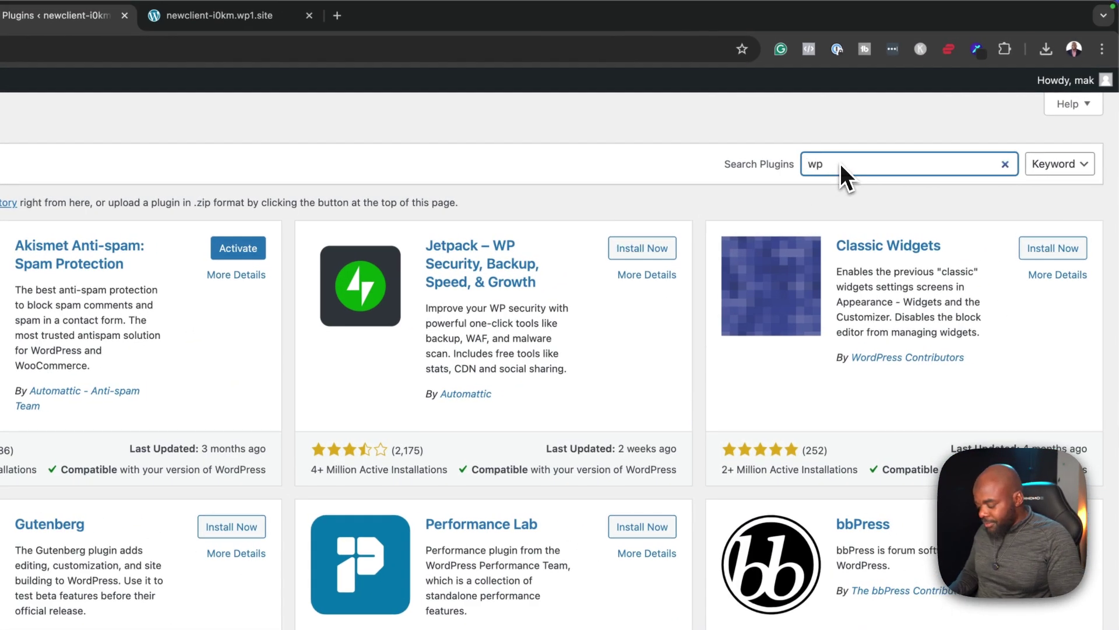
type("vivid")
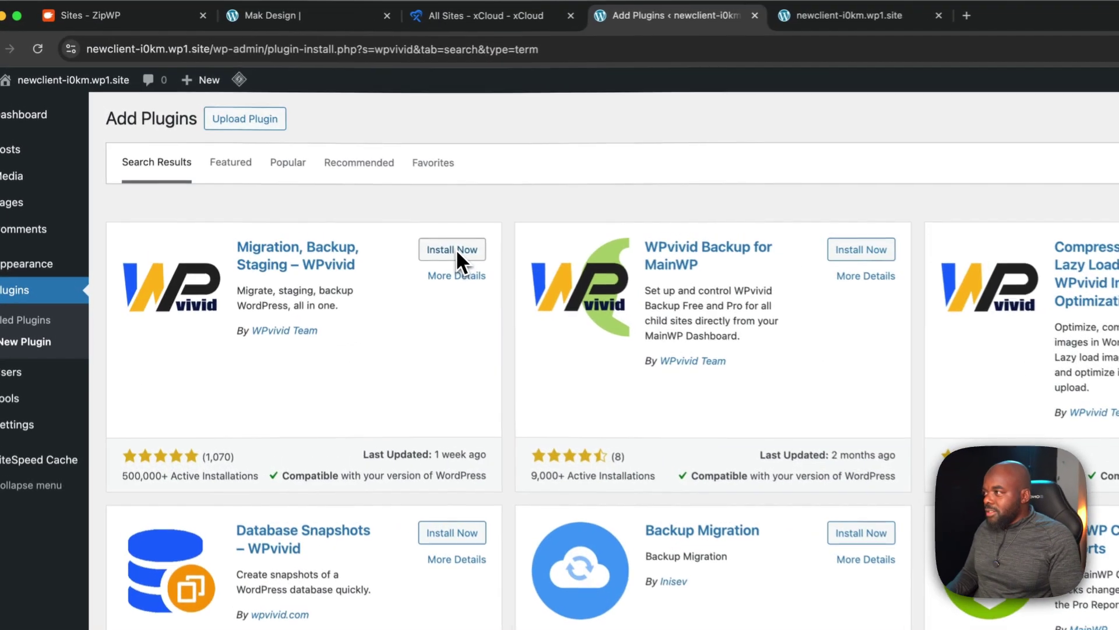
left_click(455, 250)
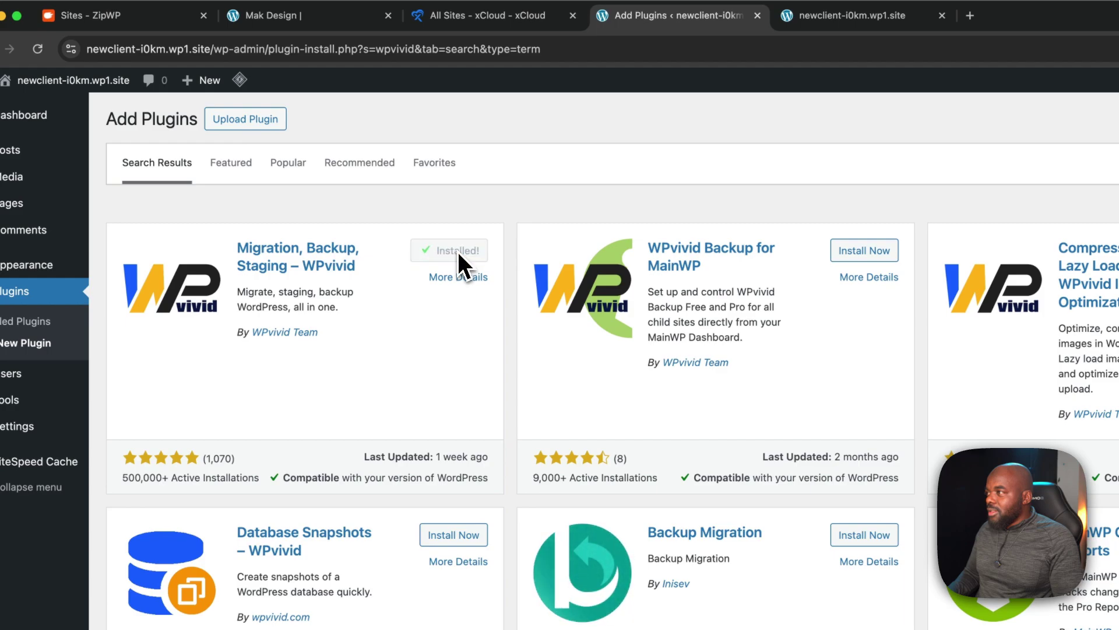
left_click(459, 252)
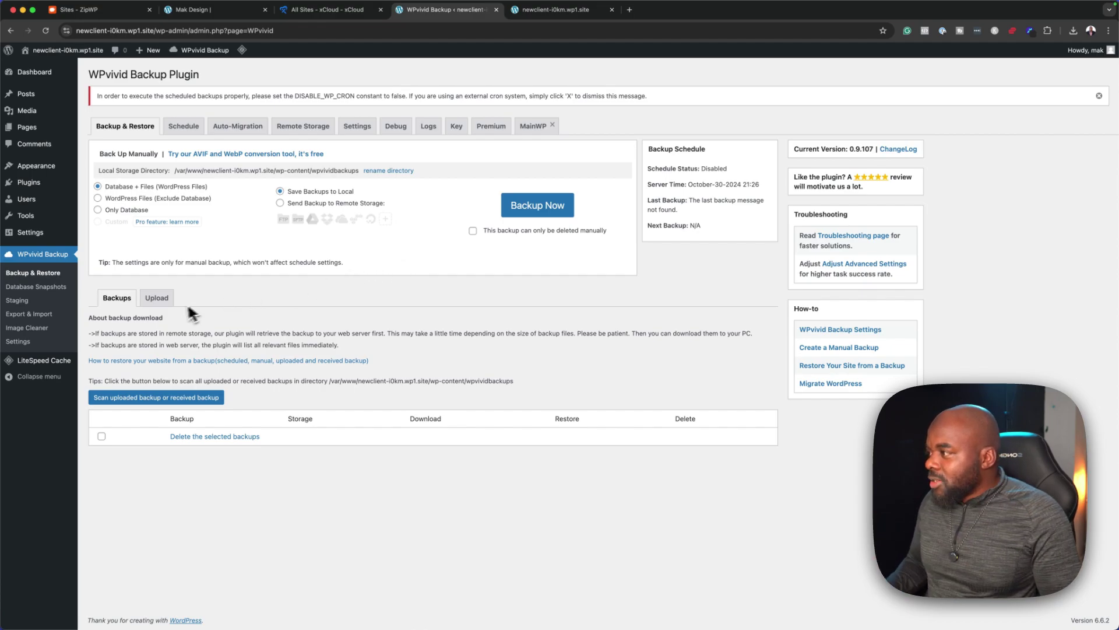
Step: Upload the notable-navanath-rmp.zipwp.link WPvivid backup_all.zip from Downloads to the new site's backups, and acknowledge the completed upload
left_click(157, 299)
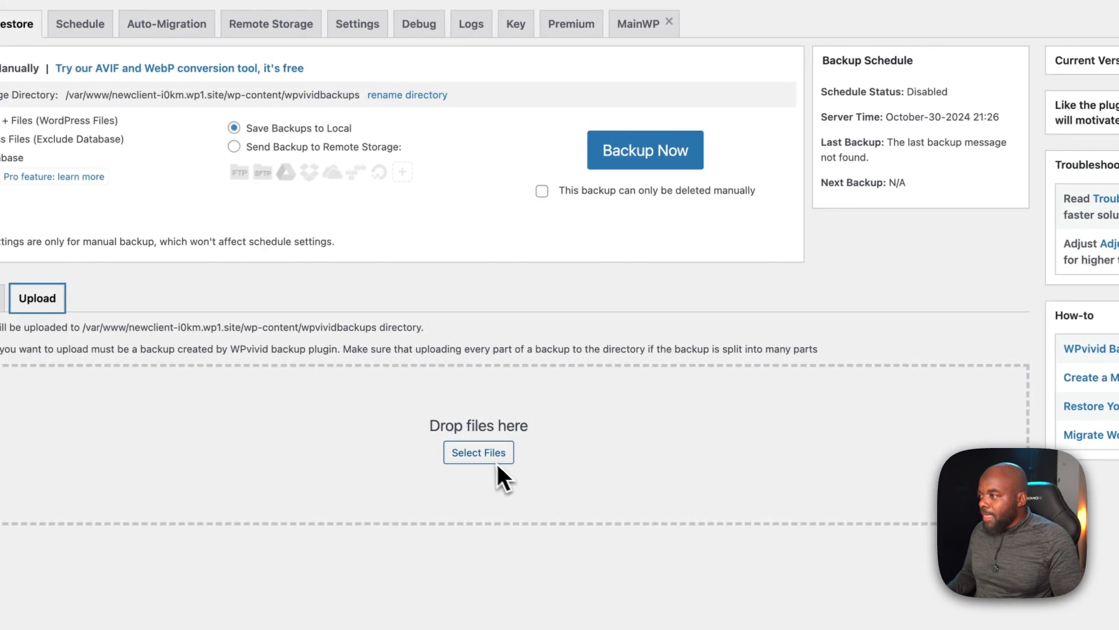
left_click(479, 452)
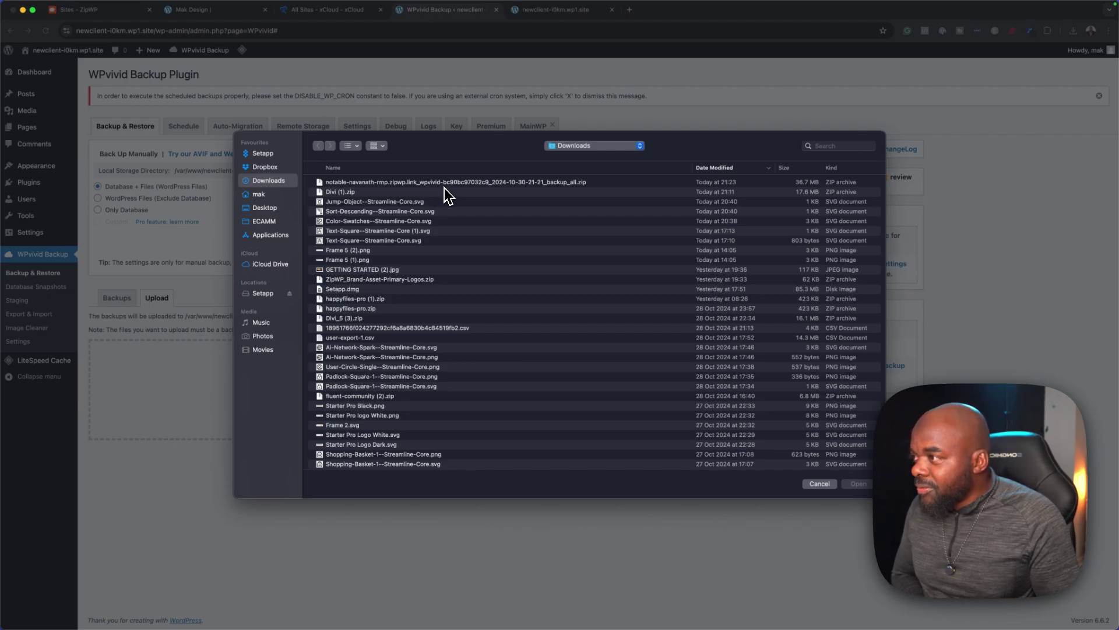
left_click(442, 186)
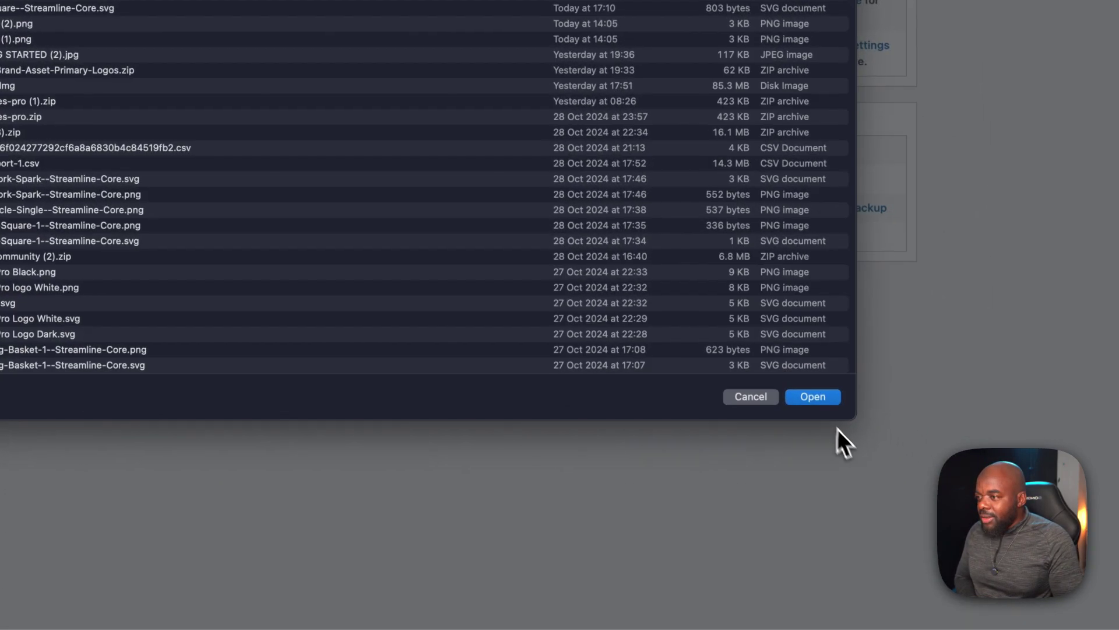
left_click(821, 401)
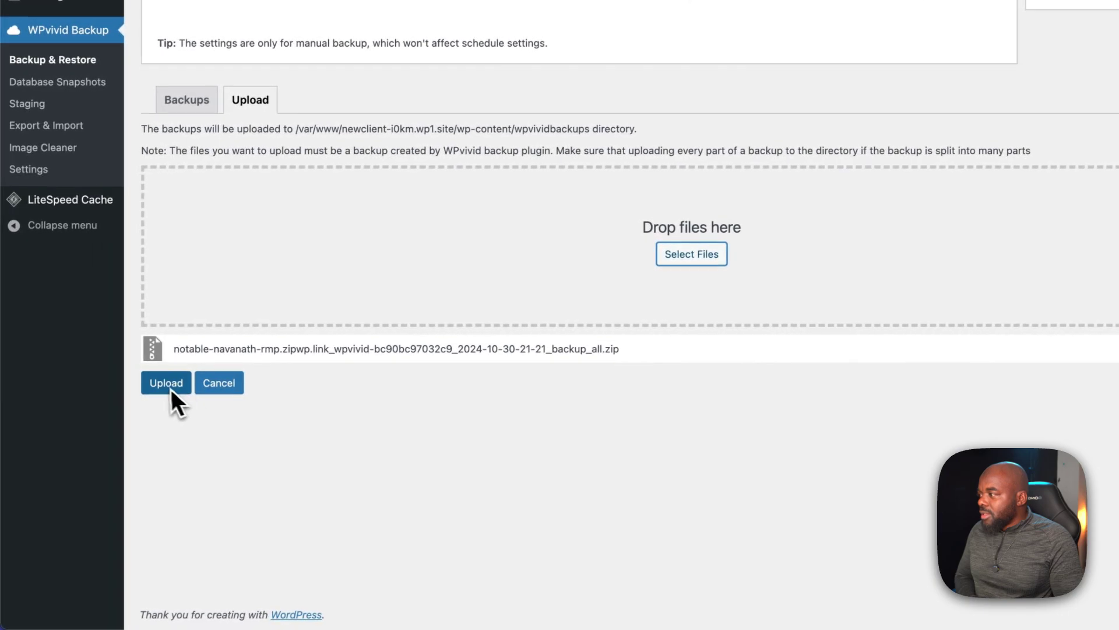
left_click(65, 392)
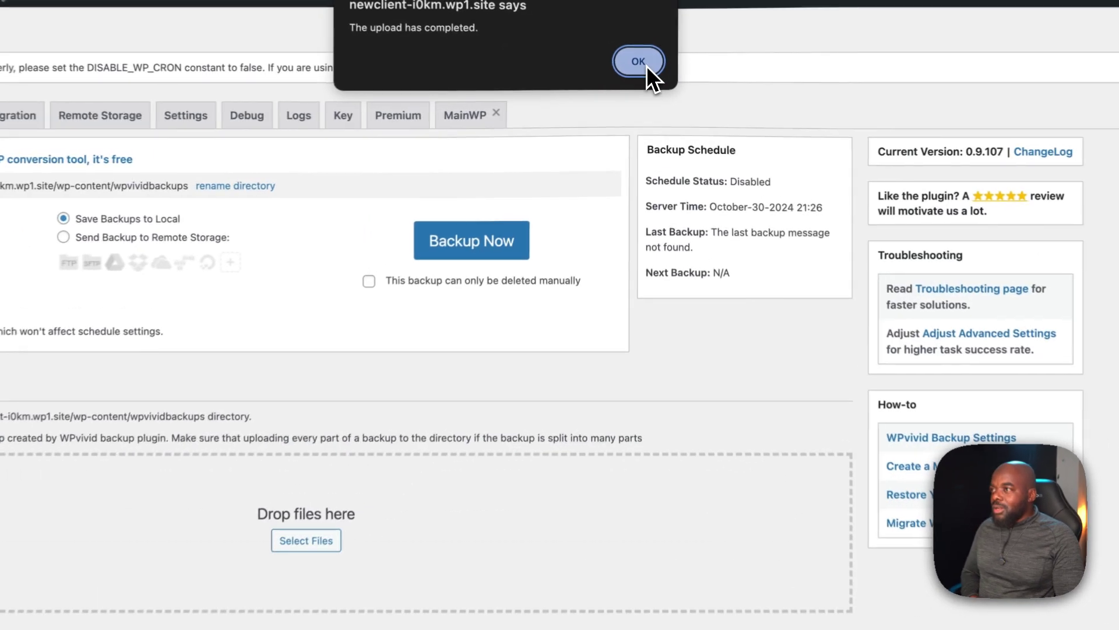
left_click(642, 92)
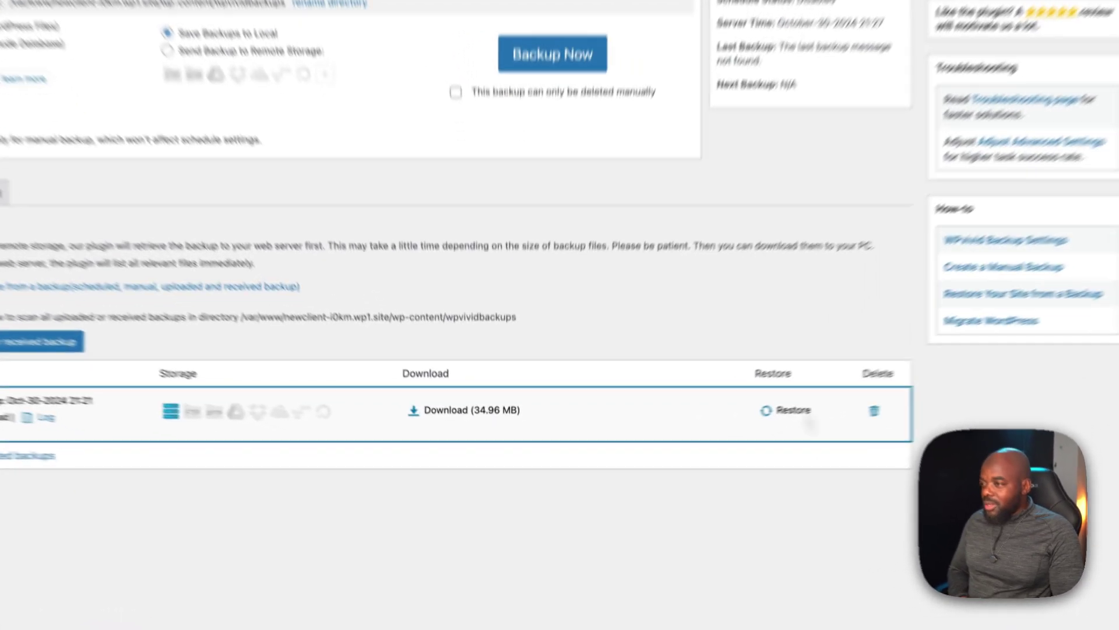
Step: Restore the new site from the uploaded Oct-30-2024 21:21 backup
left_click(699, 443)
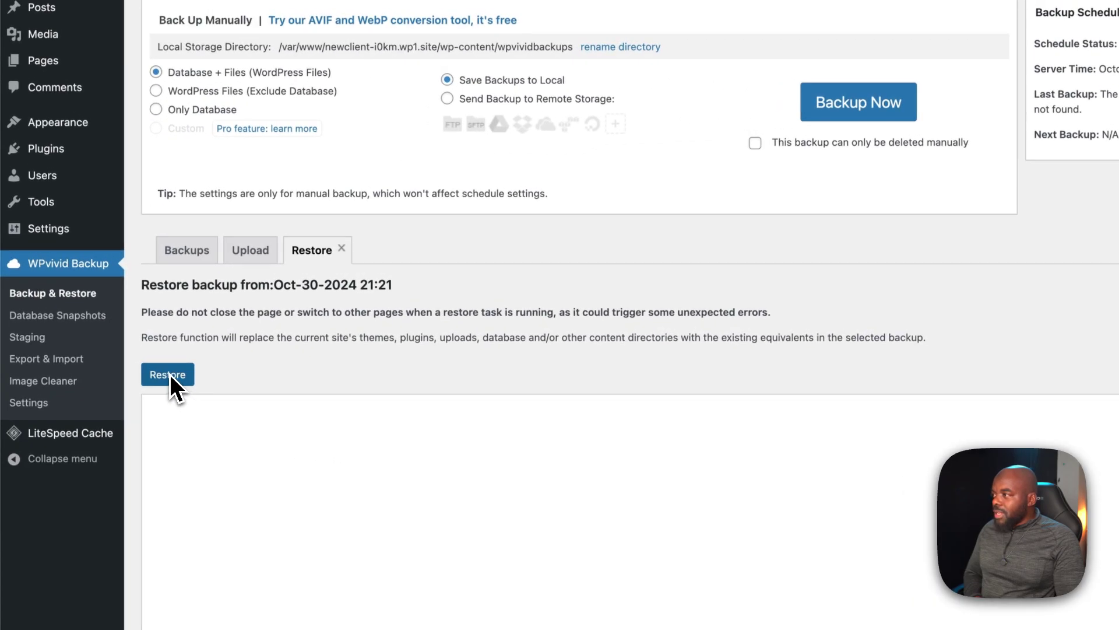
left_click(170, 374)
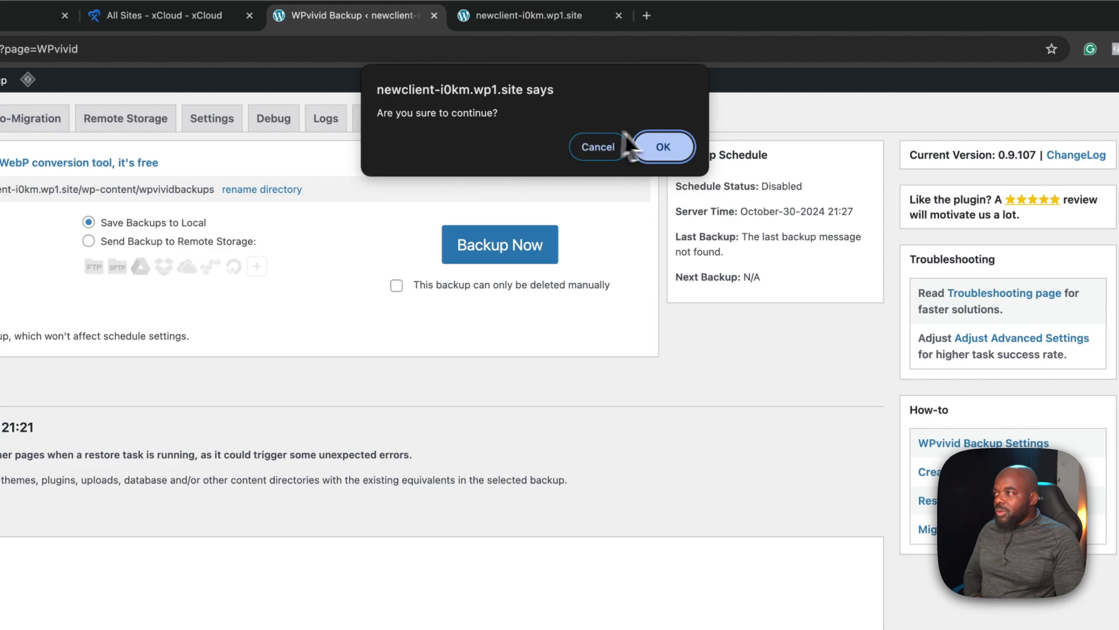
left_click(664, 153)
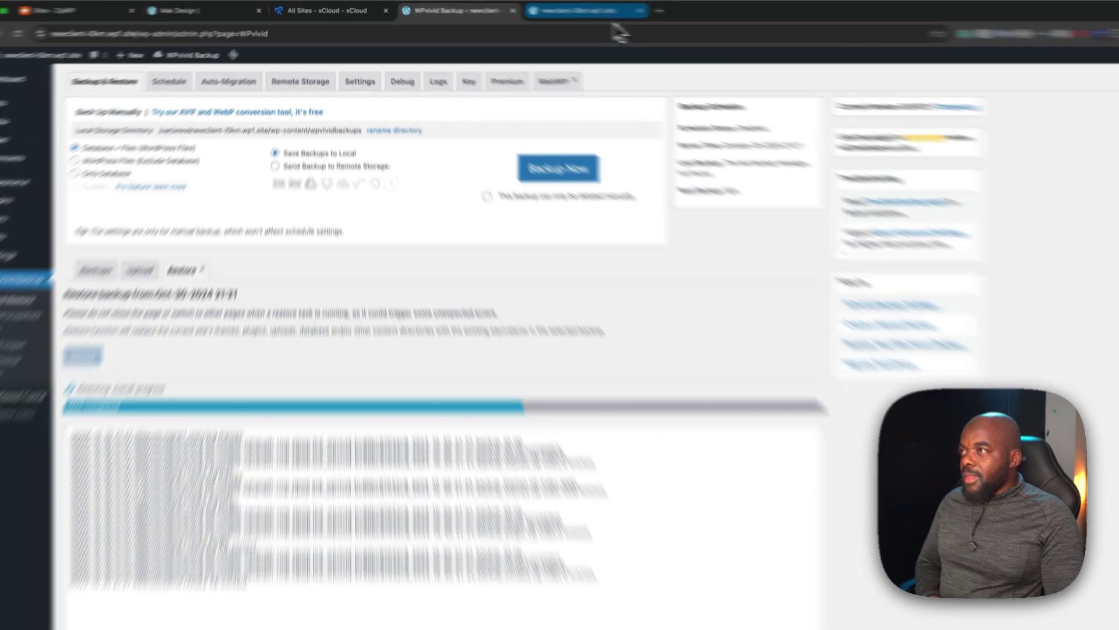
Step: Check the new site's front end during the restore, and reload it after acknowledging the restore's completion
left_click(586, 10)
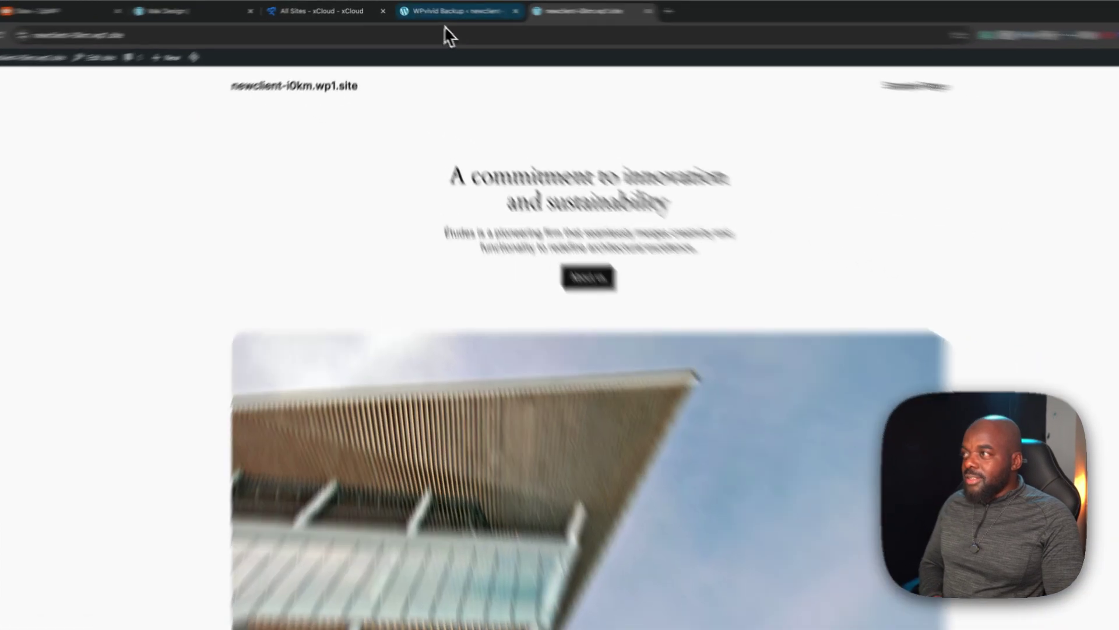
left_click(440, 10)
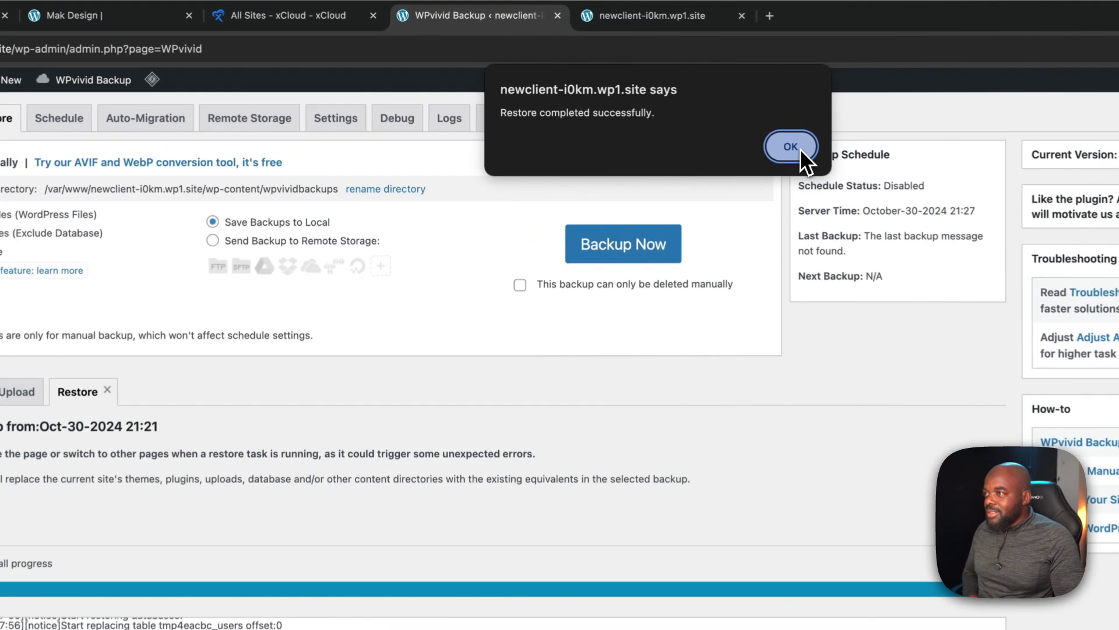
left_click(642, 92)
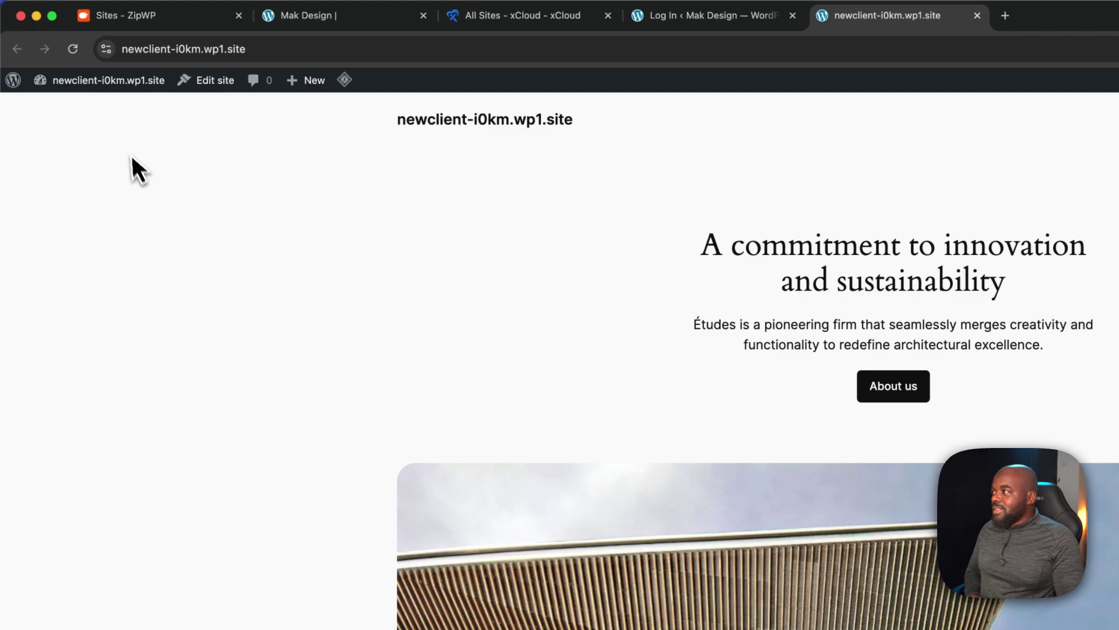
left_click(78, 52)
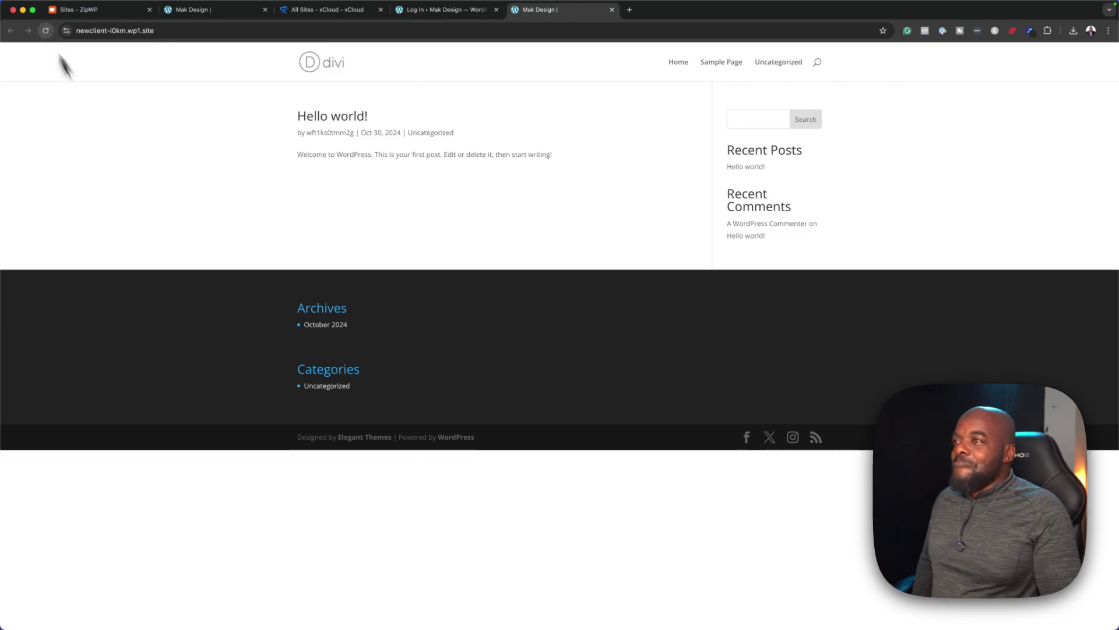
mouse_move(901, 8)
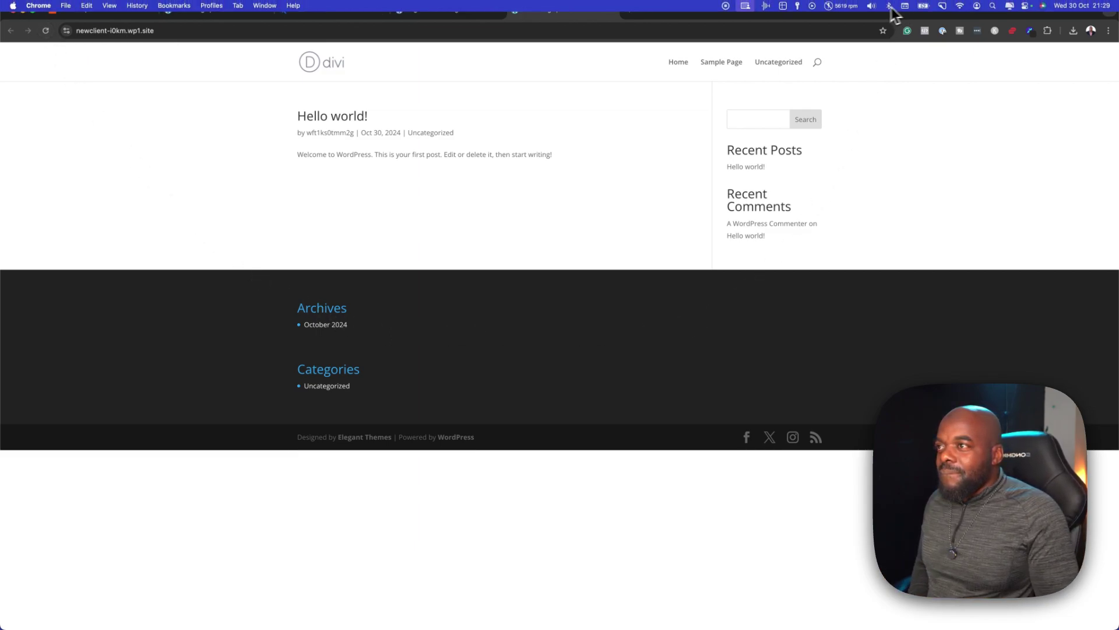